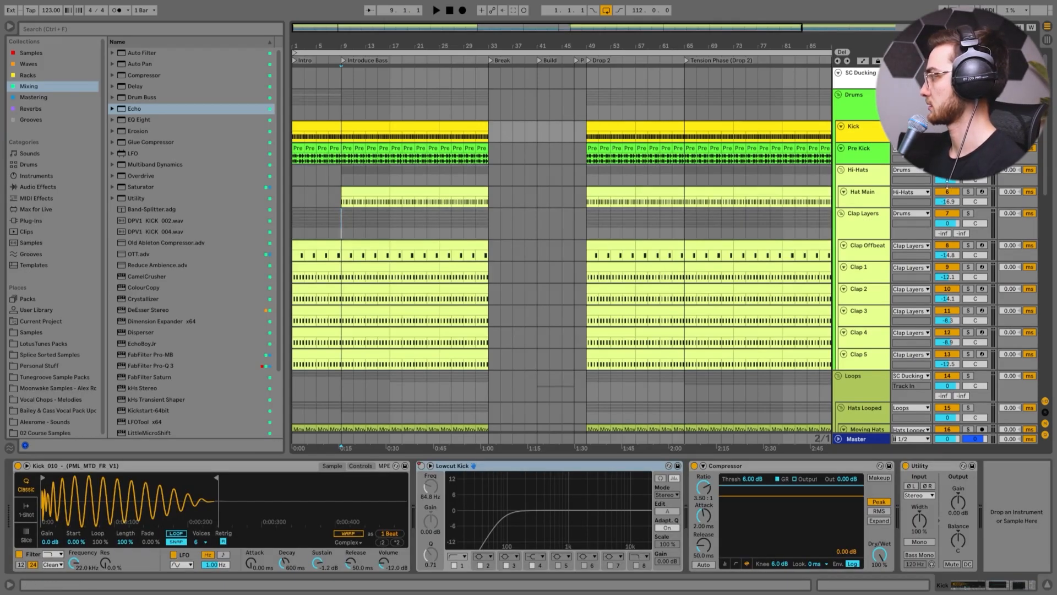
Lower the track volumes of Hat Main, Clap Offbeat and Clap 1 through Clap 5 to -inf dB.
scroll(885, 178, "down", 1)
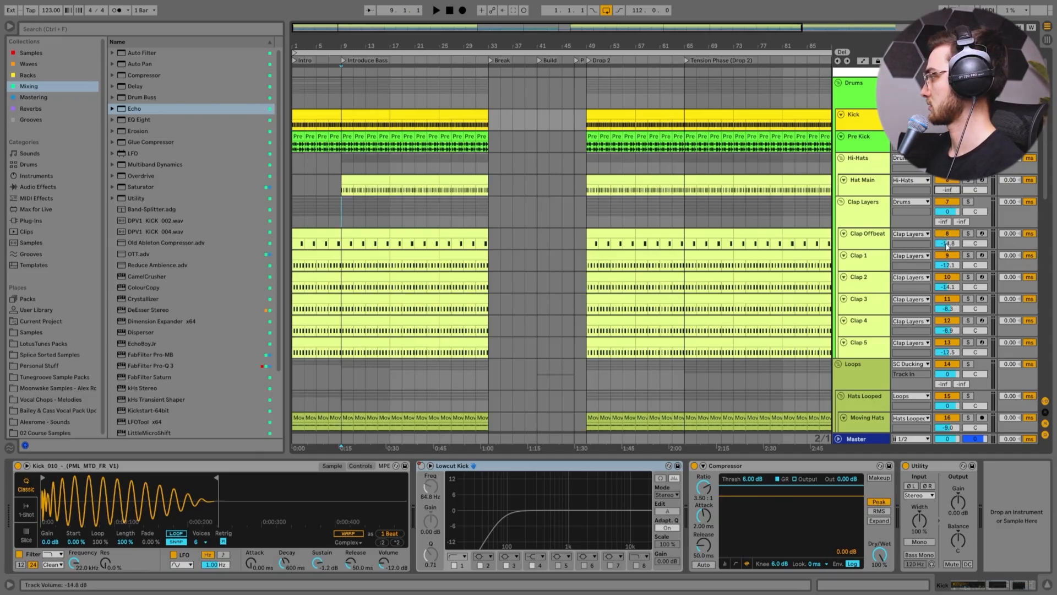
left_click(854, 280)
scroll(873, 313, "down", 3)
left_click(873, 311)
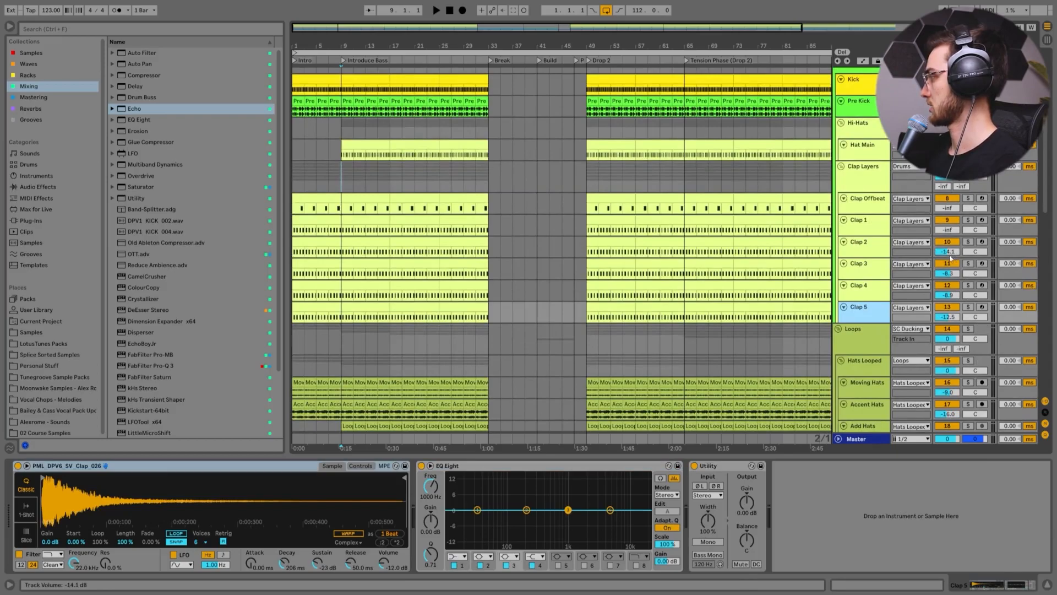
left_click_drag(950, 252, 950, 292)
left_click(862, 264)
left_click(865, 311, "shift")
left_click_drag(948, 273, 947, 325)
scroll(947, 249, "down", 2)
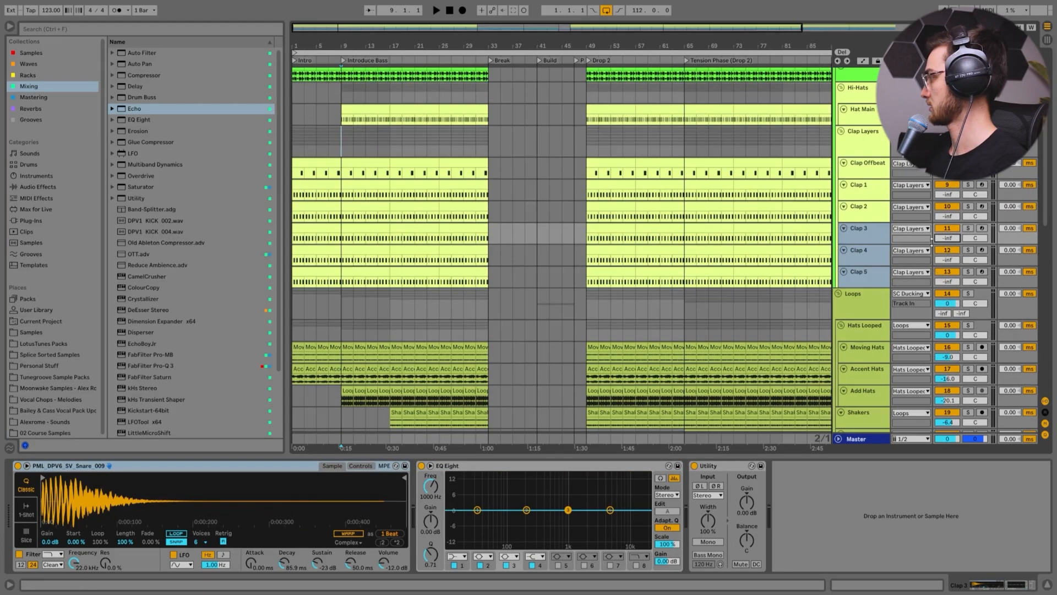
Lower the Moving Hats, Accent Hats and Add Hats track volumes together to -inf dB.
scroll(932, 242, "down", 3)
left_click(866, 241)
left_click(867, 285, "shift")
left_click_drag(950, 253, 950, 308)
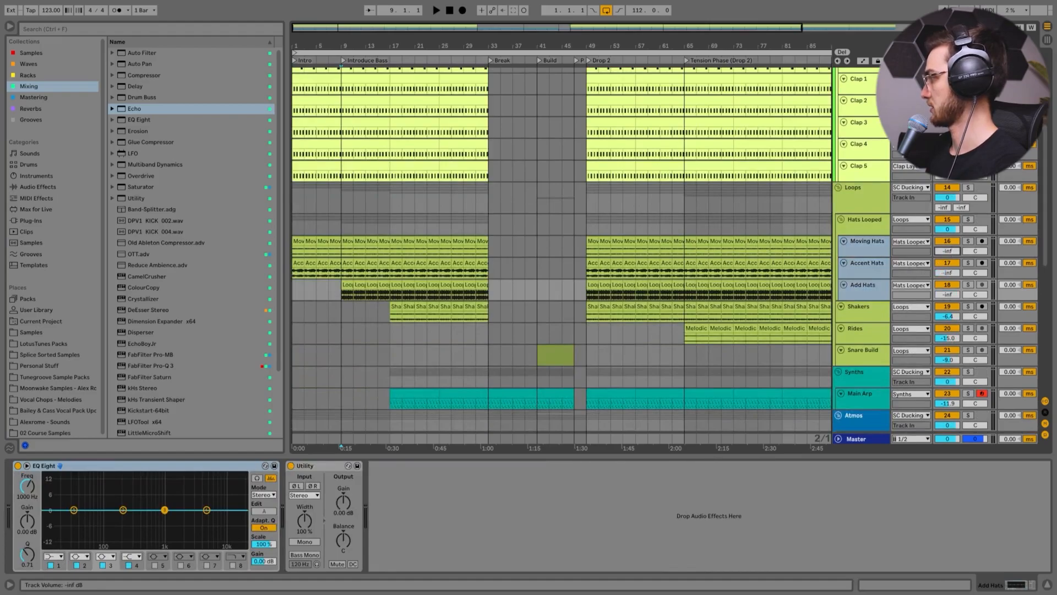
Lower the track volumes of Shakers, Rides, Snare Build and Main Arp to -inf dB.
scroll(880, 271, "down", 2)
left_click(860, 242)
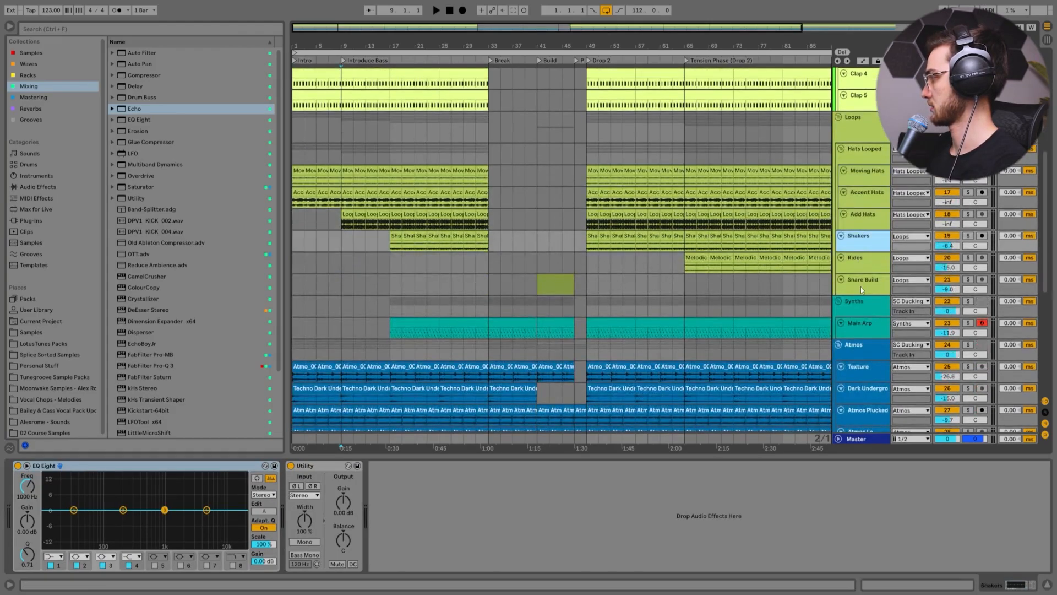
left_click(860, 287, "shift")
left_click_drag(947, 245, 946, 323)
scroll(952, 243, "down", 2)
scroll(919, 269, "down", 2)
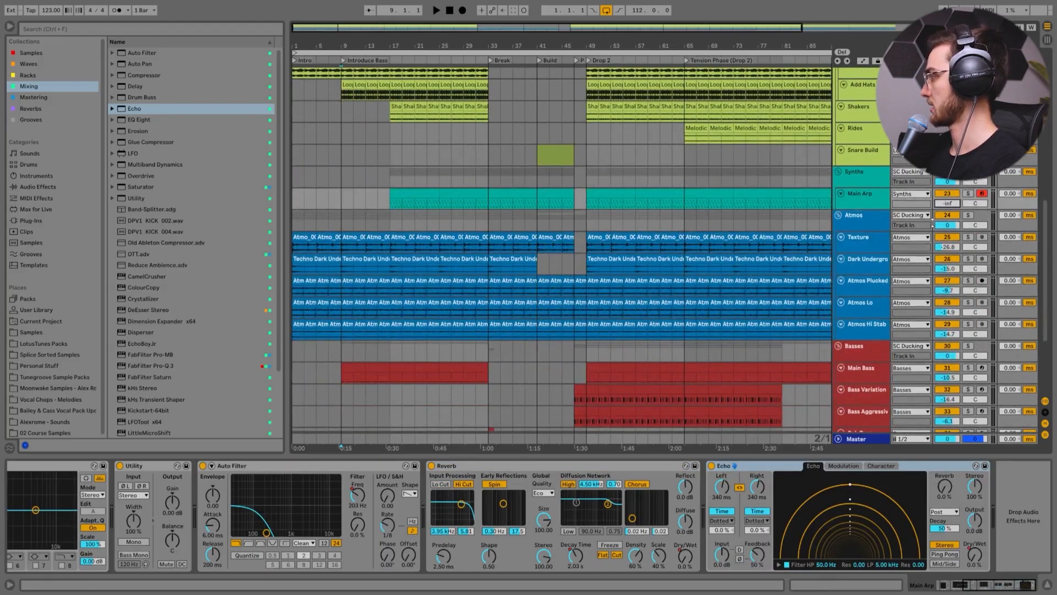
Lower all five tracks in the Atmos group, from Texture to Atmos Hi Stab, to -inf dB.
left_click(863, 242)
scroll(864, 290, "down", 1)
left_click(864, 291, "shift")
left_click_drag(947, 232, 947, 288)
left_click(858, 293)
left_click(860, 232, "shift")
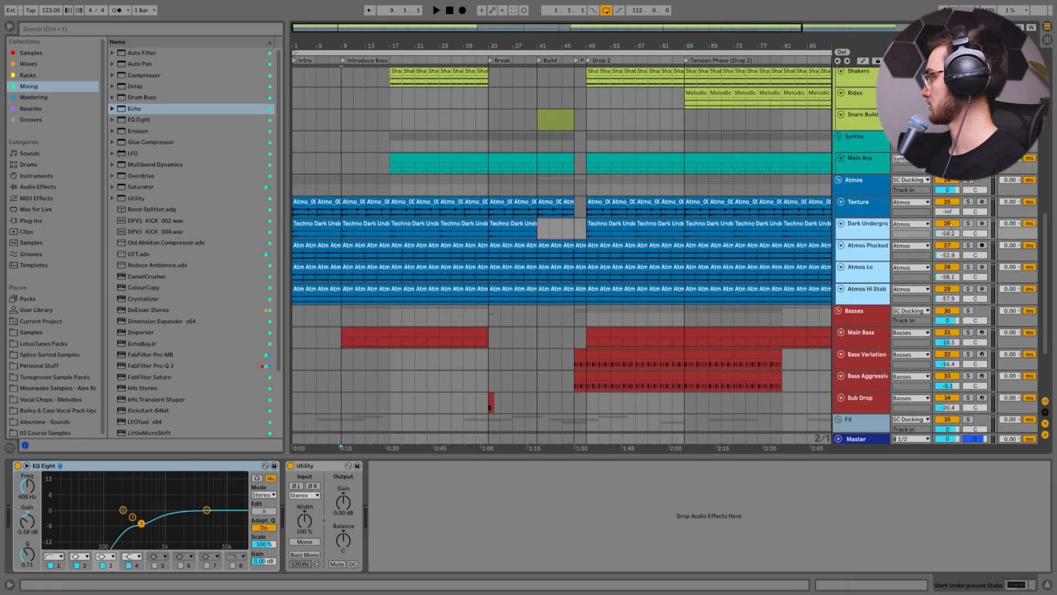
Lower the Main Bass, Bass Variation, Bass Aggressive and Sub Drop track volumes together to -inf dB.
left_click(871, 332)
scroll(867, 330, "down", 3)
left_click(860, 307, "shift")
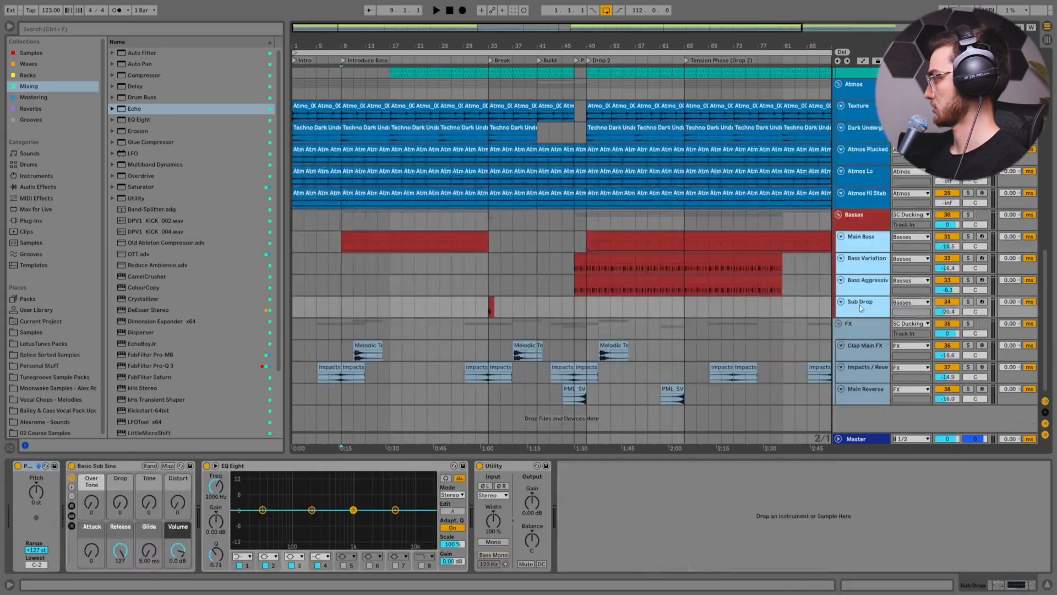
left_click_drag(947, 246, 947, 298)
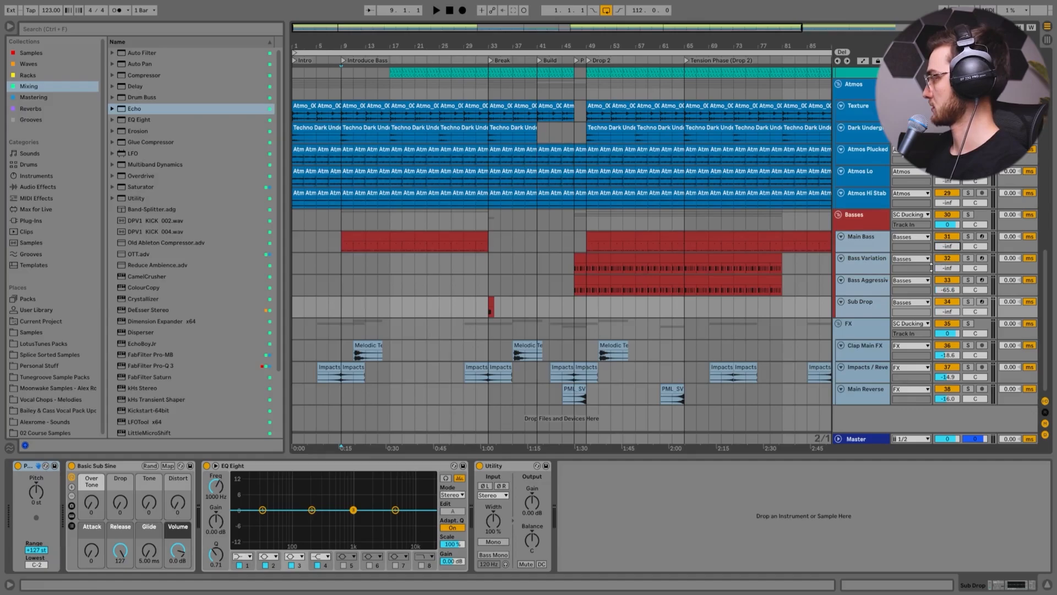
left_click(947, 288)
Lower the three FX tracks, Clap Main FX, Impacts / Reverse and Main Reverse, to -inf dB.
left_click(862, 347)
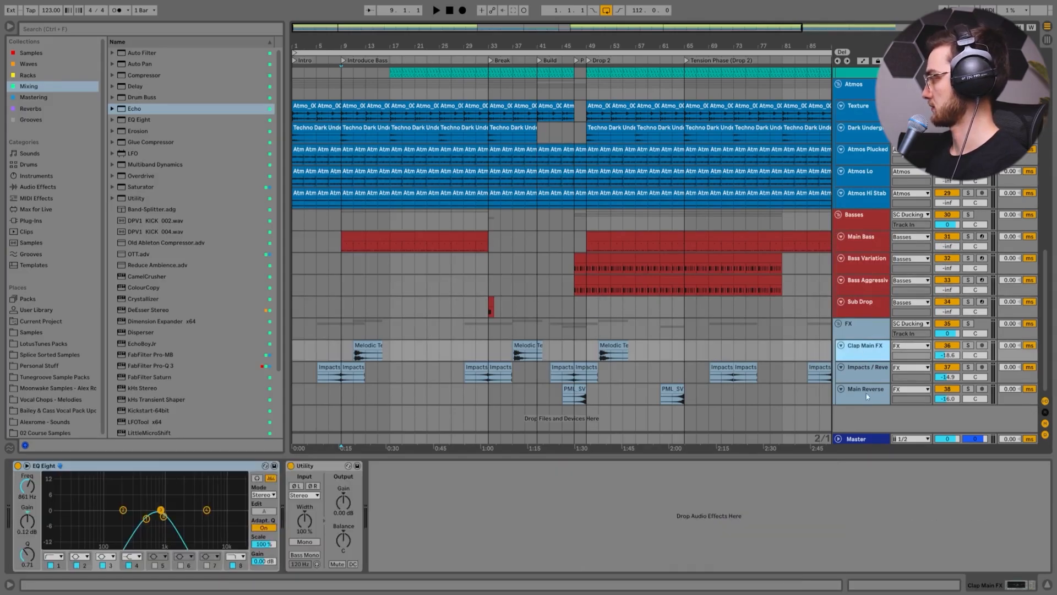
left_click(863, 390, "shift")
left_click_drag(947, 355, 947, 380)
scroll(944, 357, "up", 3)
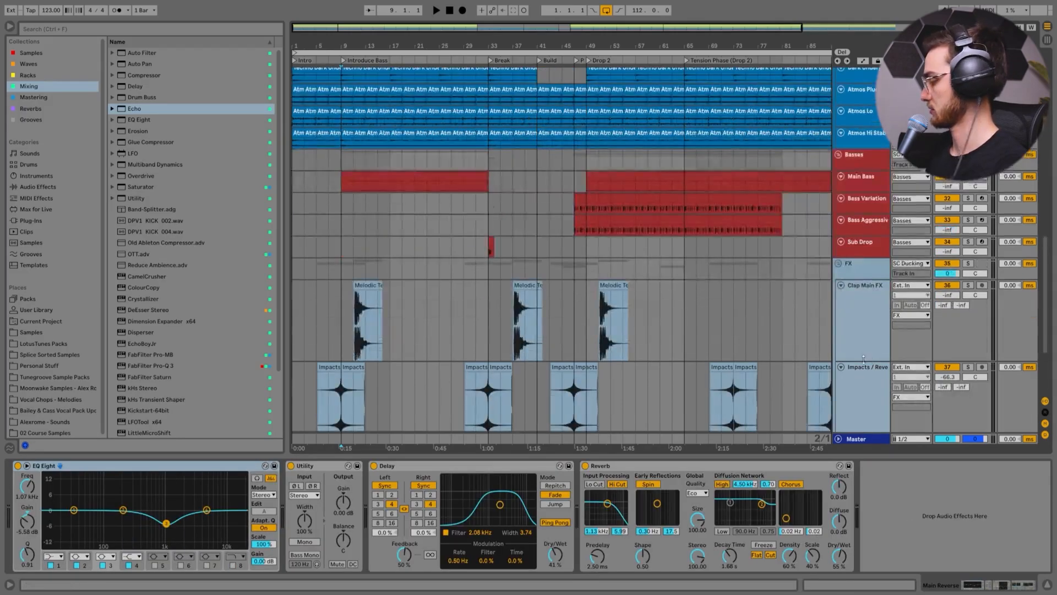
left_click(879, 329)
scroll(879, 329, "down", 3)
left_click(879, 329)
left_click(946, 388)
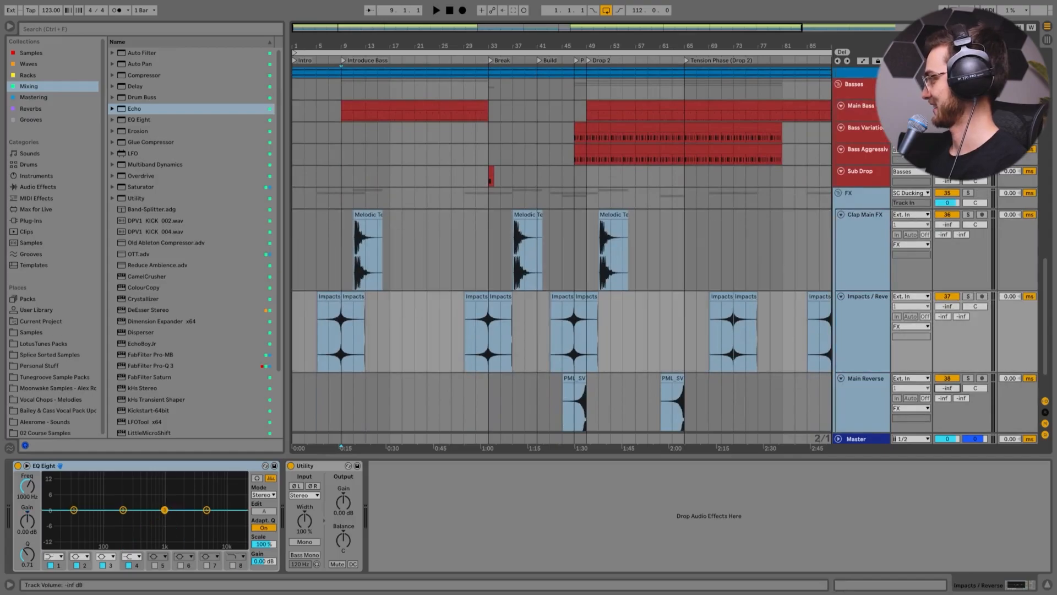
Return the enlarged FX tracks to their compact height in the arrangement.
left_click(856, 378)
key("h")
left_click(452, 325)
scroll(338, 110, "up", 4)
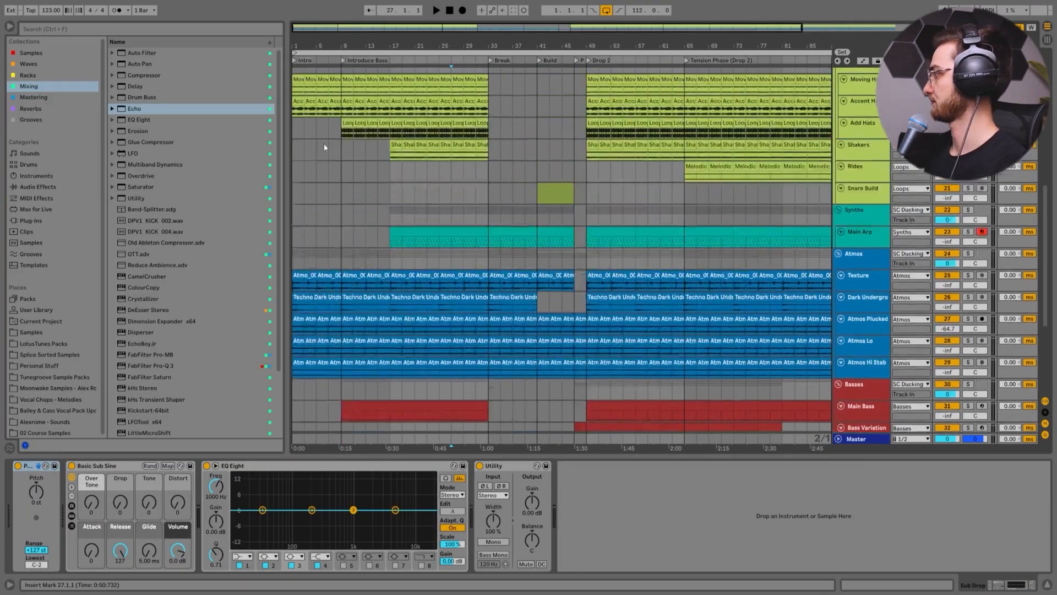
Select the intro's Kick clip from bar 1 to bar 9 and play it to audition the kick.
scroll(323, 143, "up", 5)
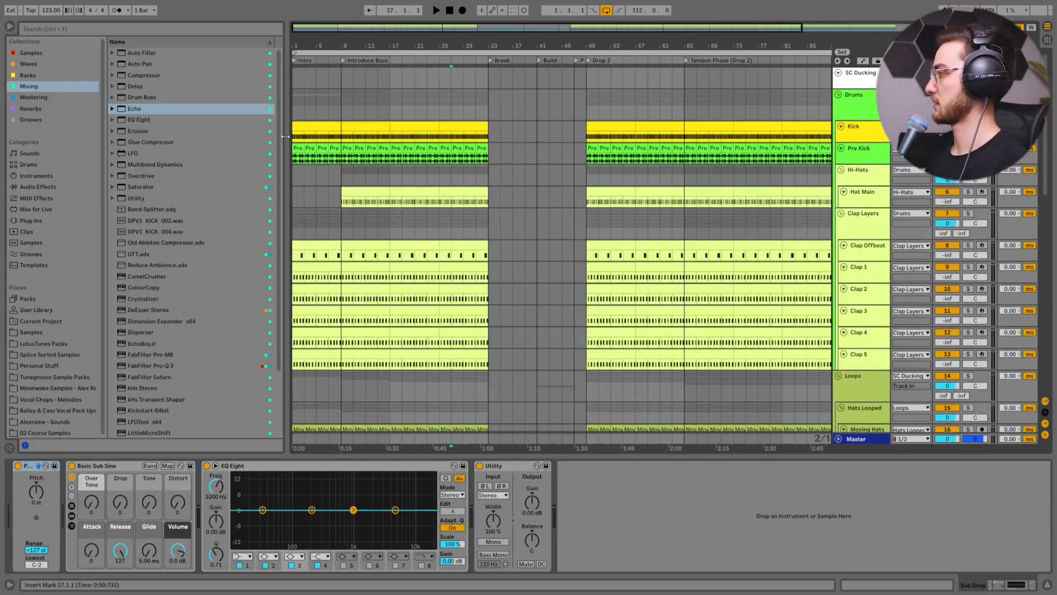
key("space")
key("space")
key("plus")
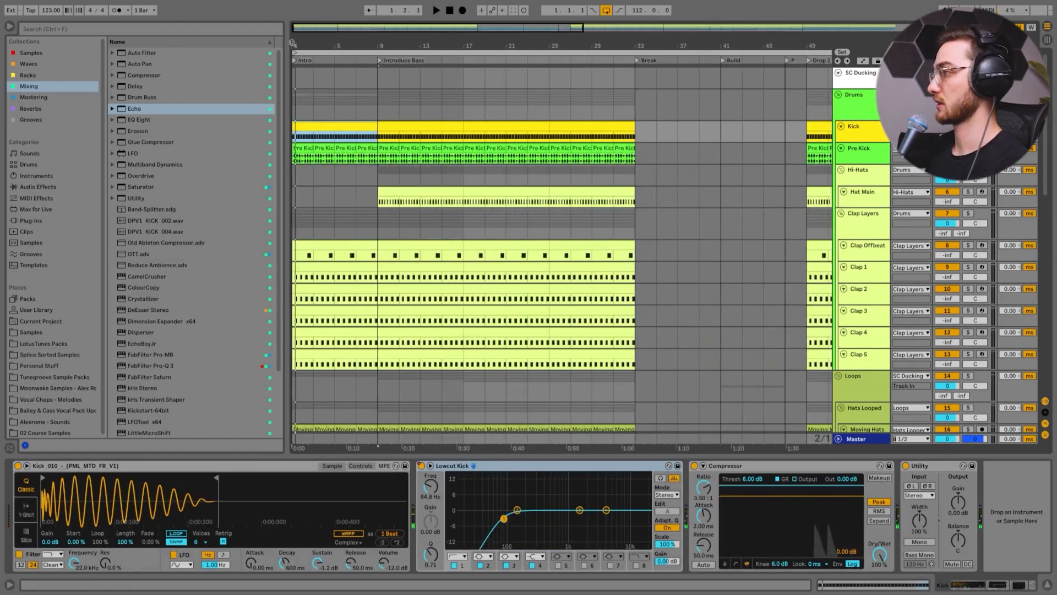
left_click(328, 124)
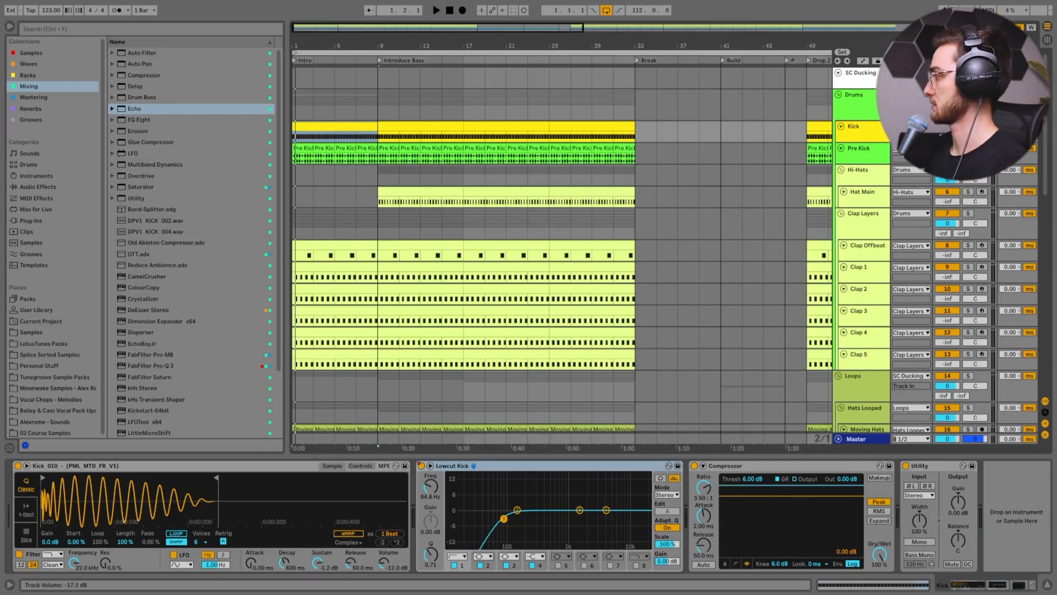
key("space")
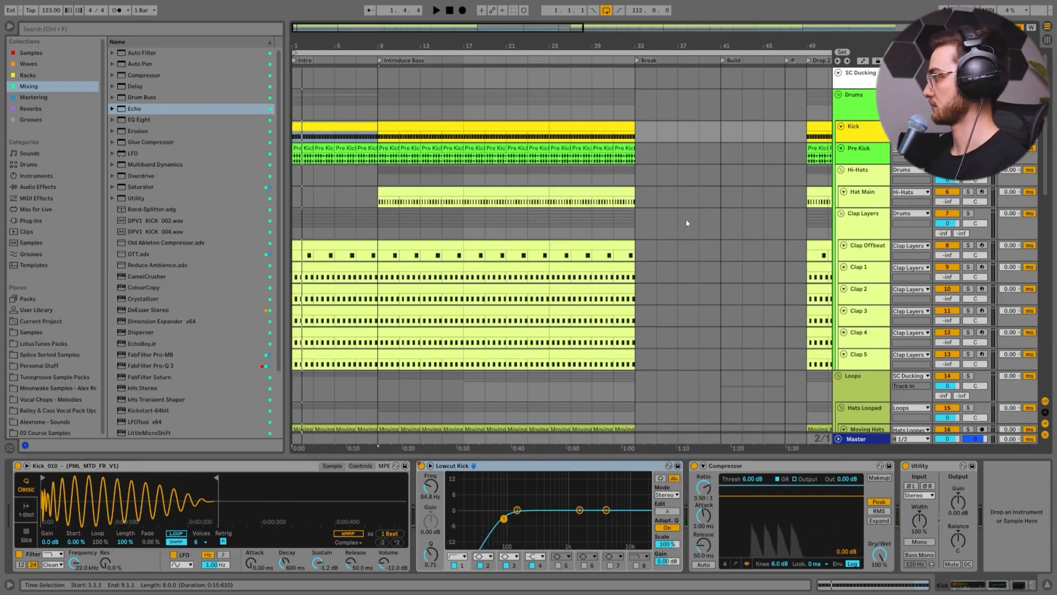
scroll(472, 176, "down", 2)
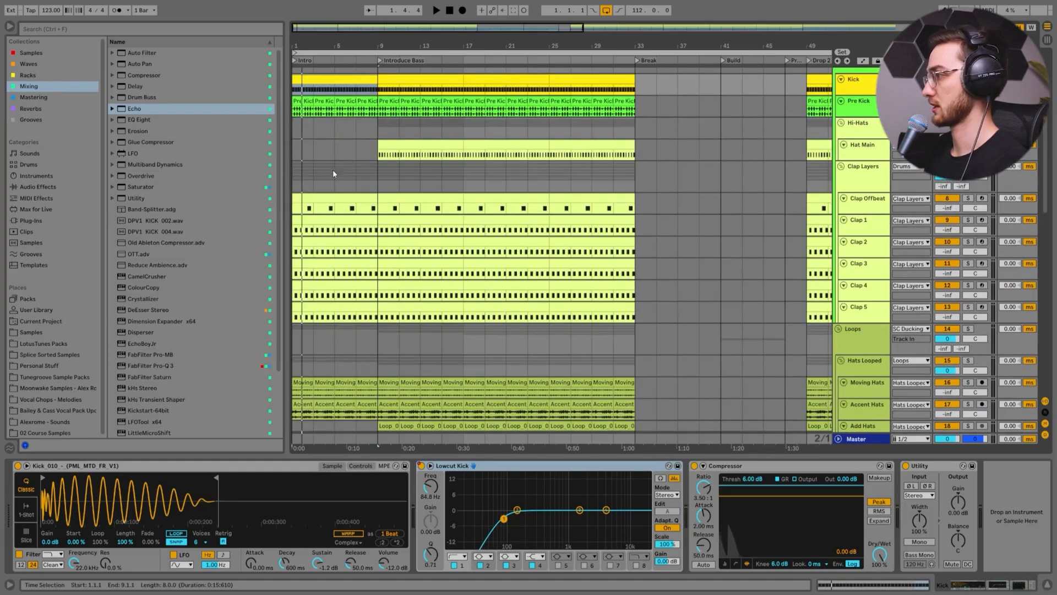
scroll(330, 176, "up", 2)
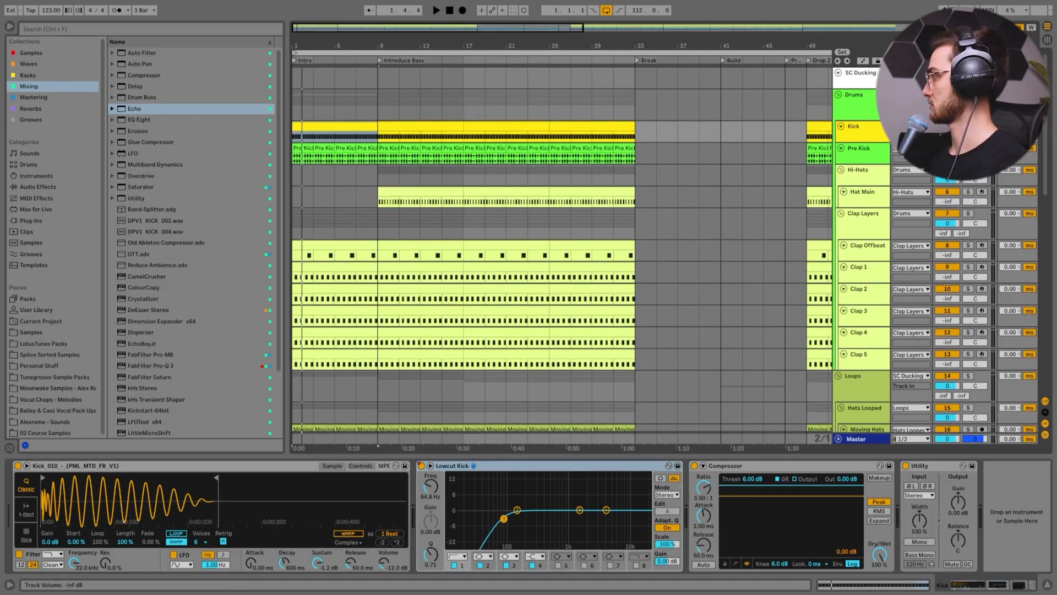
key("space")
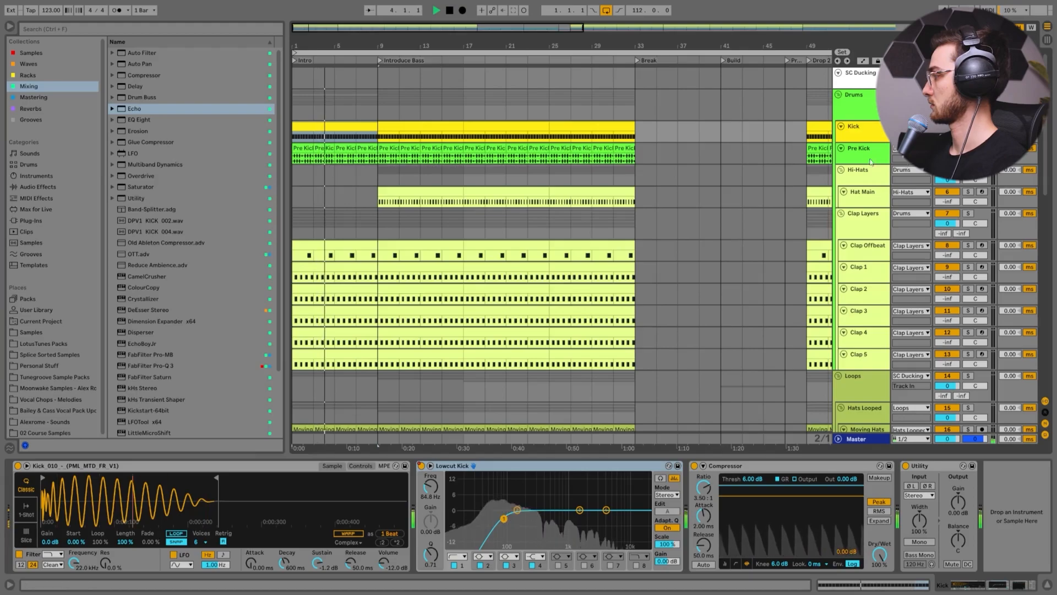
Play the arrangement from bar 9 and raise the Main Bass track volume to -23.2 dB.
left_click(298, 196)
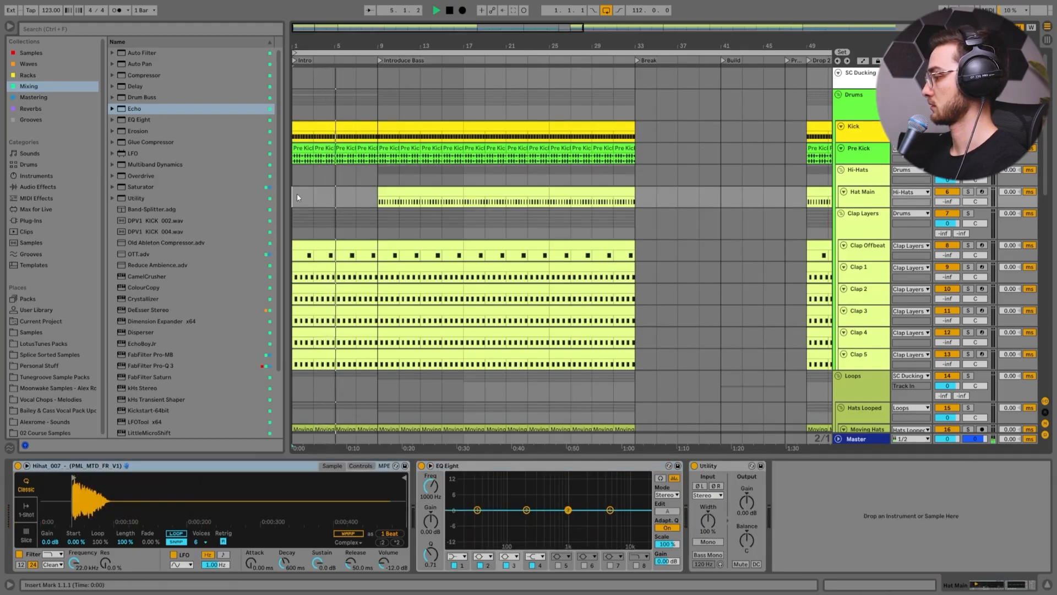
scroll(300, 209, "down", 15)
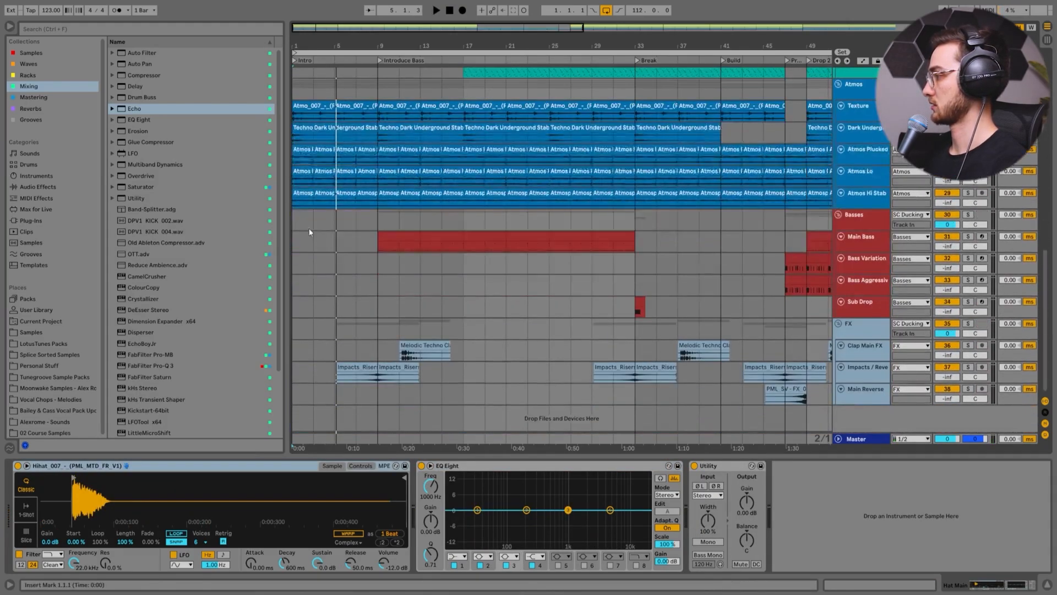
left_click(392, 238)
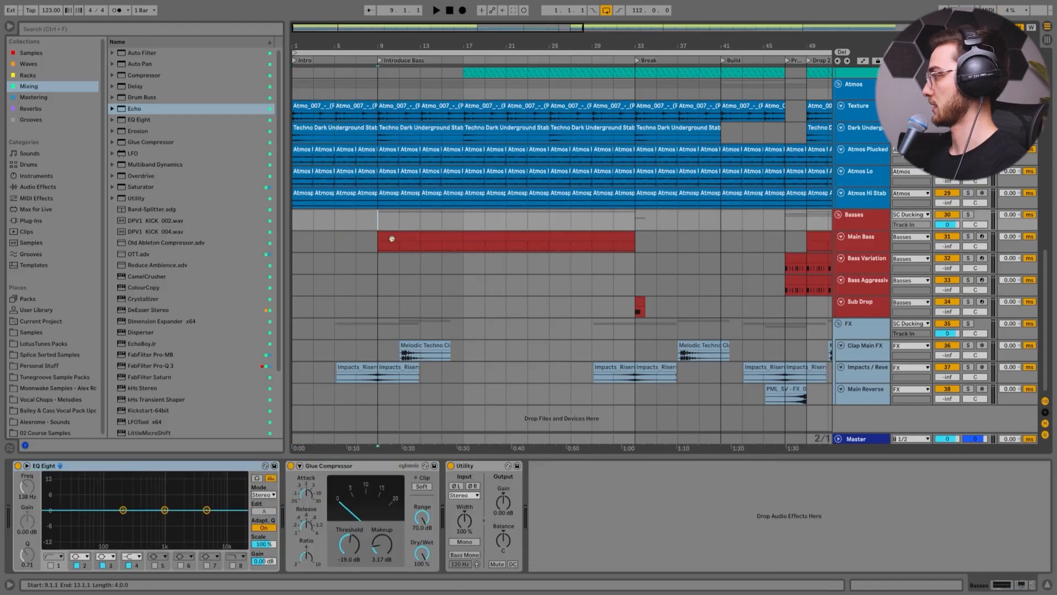
left_click(850, 249)
key("space")
mouse_move(947, 246)
left_mouse_down()
mouse_move(947, 223)
mouse_move(947, 243)
left_mouse_up()
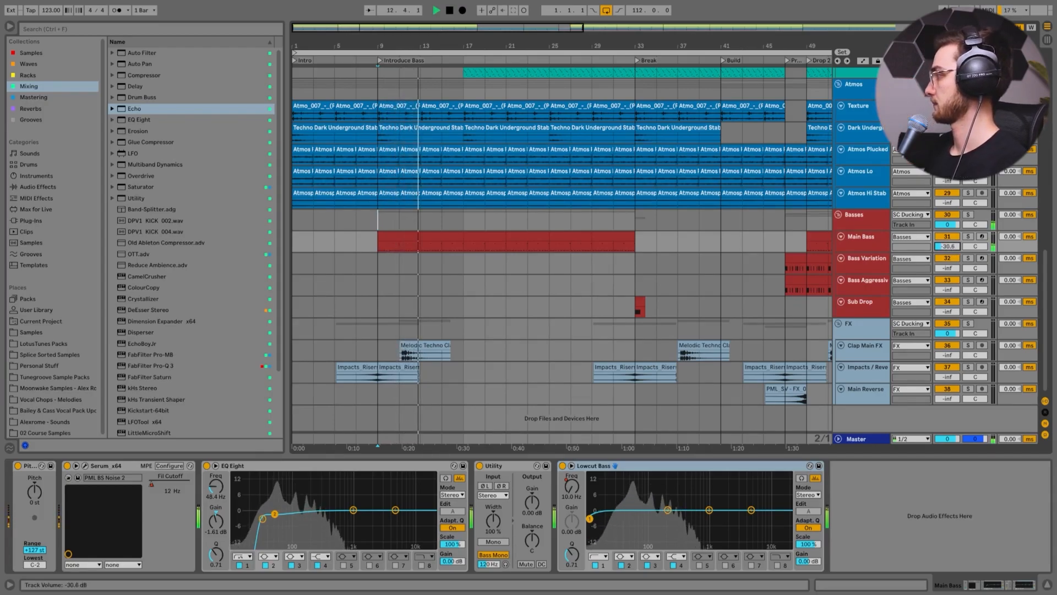
key("space")
key("space")
mouse_move(952, 247)
left_mouse_down()
mouse_move(952, 262)
mouse_move(947, 243)
left_mouse_up()
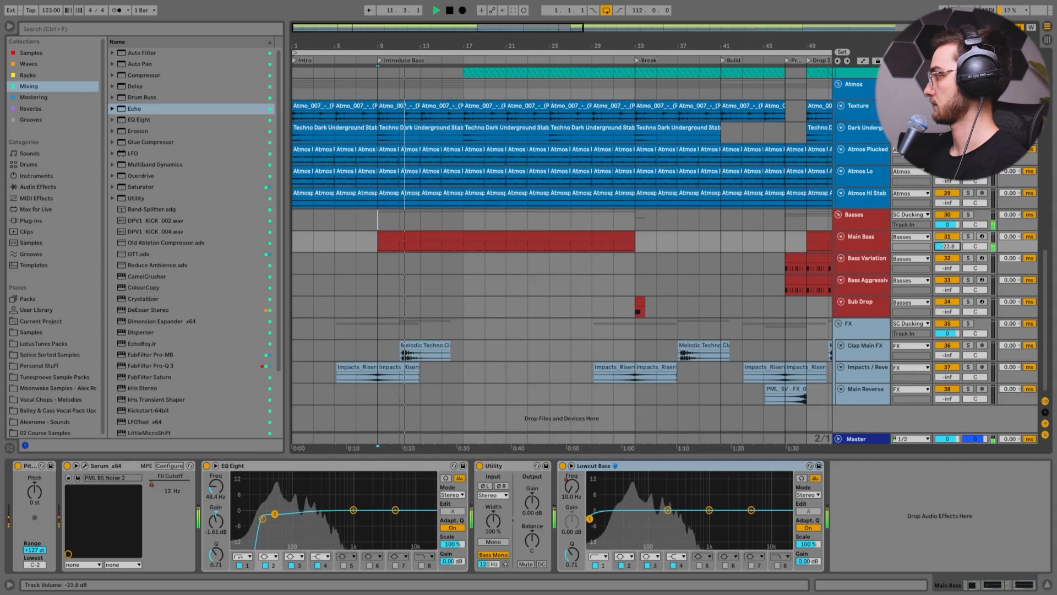
left_click(388, 233)
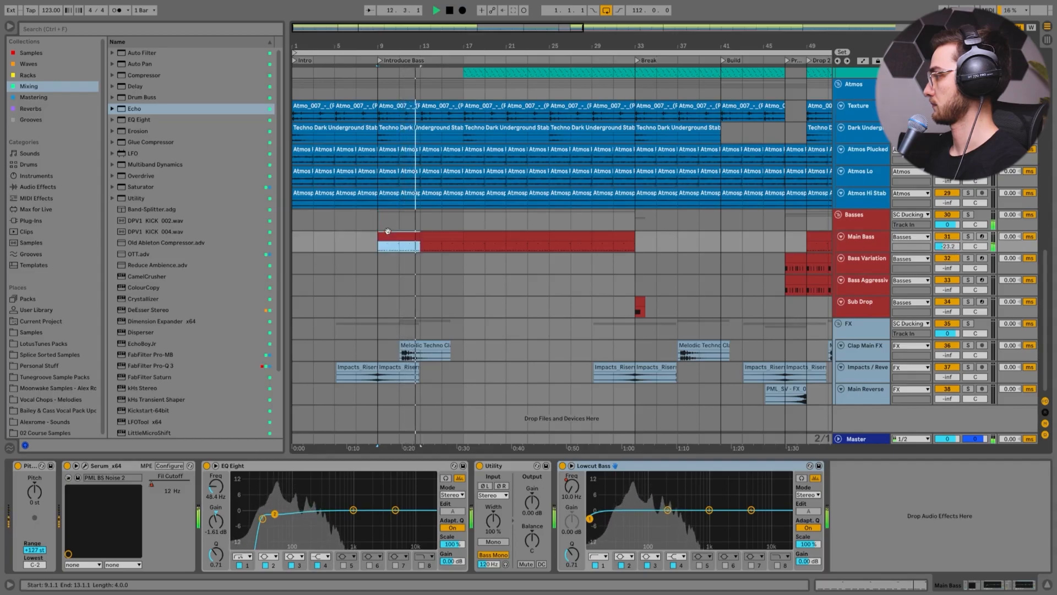
left_click(432, 236)
key("space")
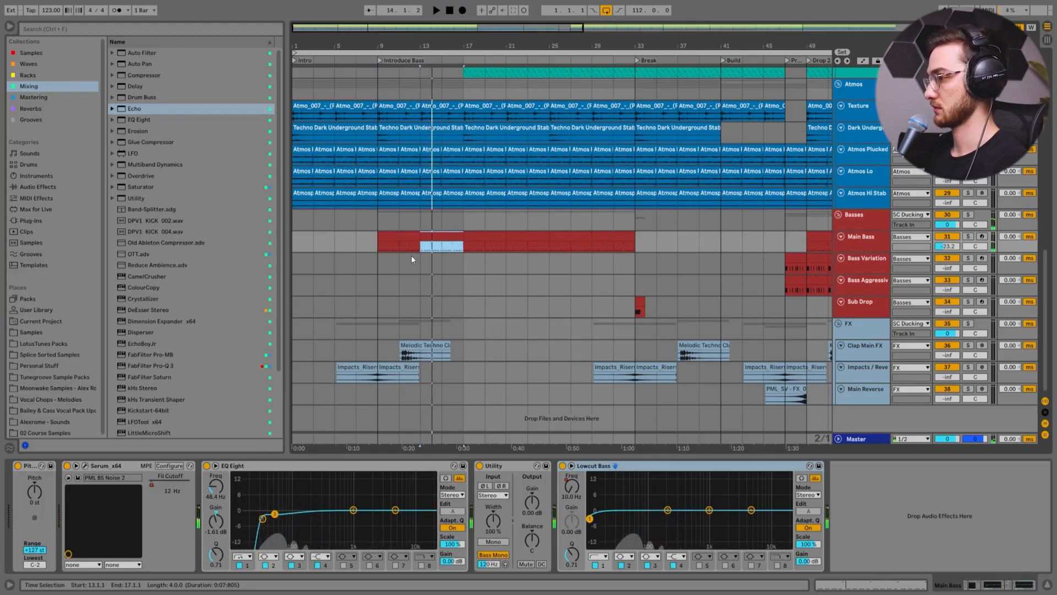
Play from bar 9 and set the Hat Main track volume to -28.3 dB.
left_click(378, 220)
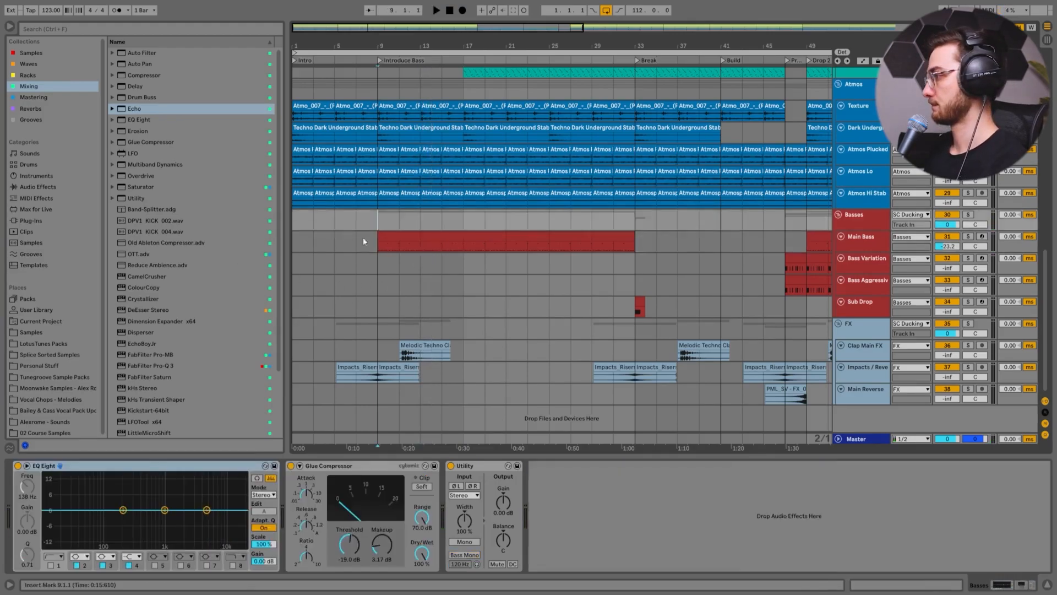
scroll(363, 240, "up", 10)
left_click(379, 174)
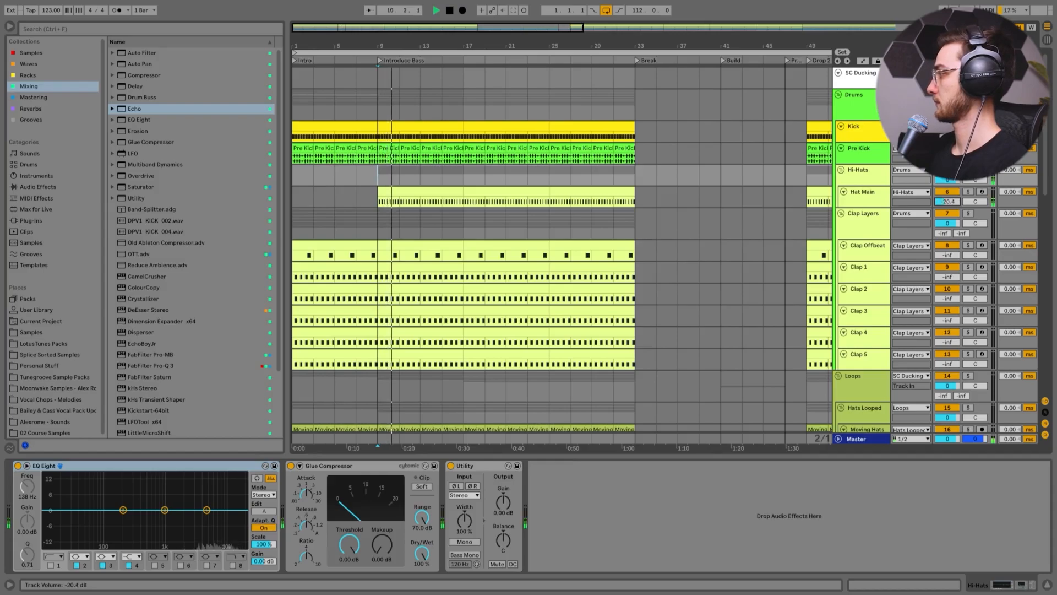
left_click_drag(947, 201, 947, 206)
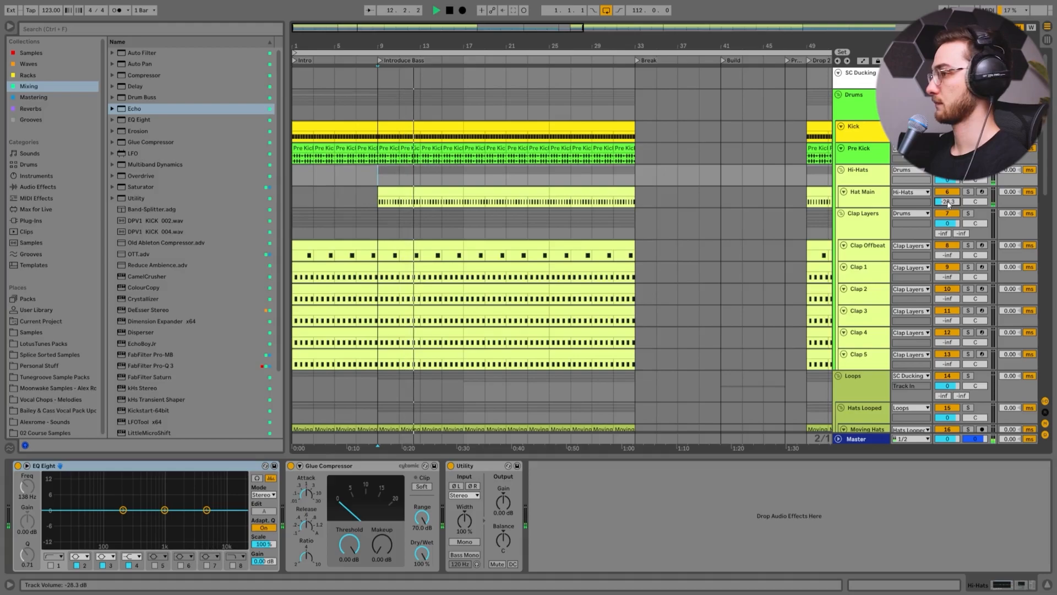
key("space")
Play from bar 9 and raise the Clap 1 track volume to -23.0 dB.
left_click(395, 249)
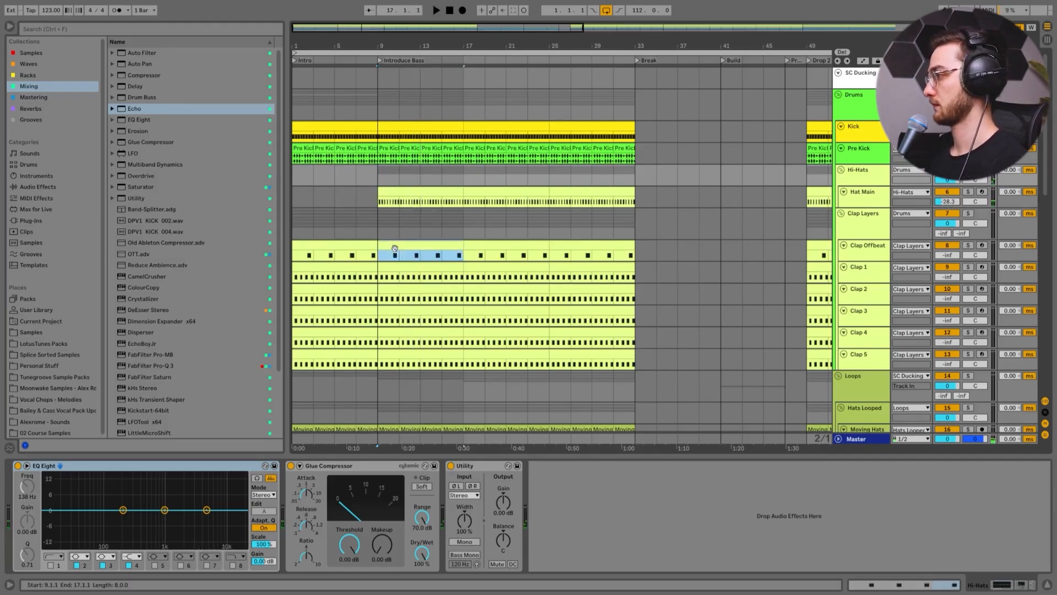
scroll(394, 248, "down", 2)
left_click(380, 232)
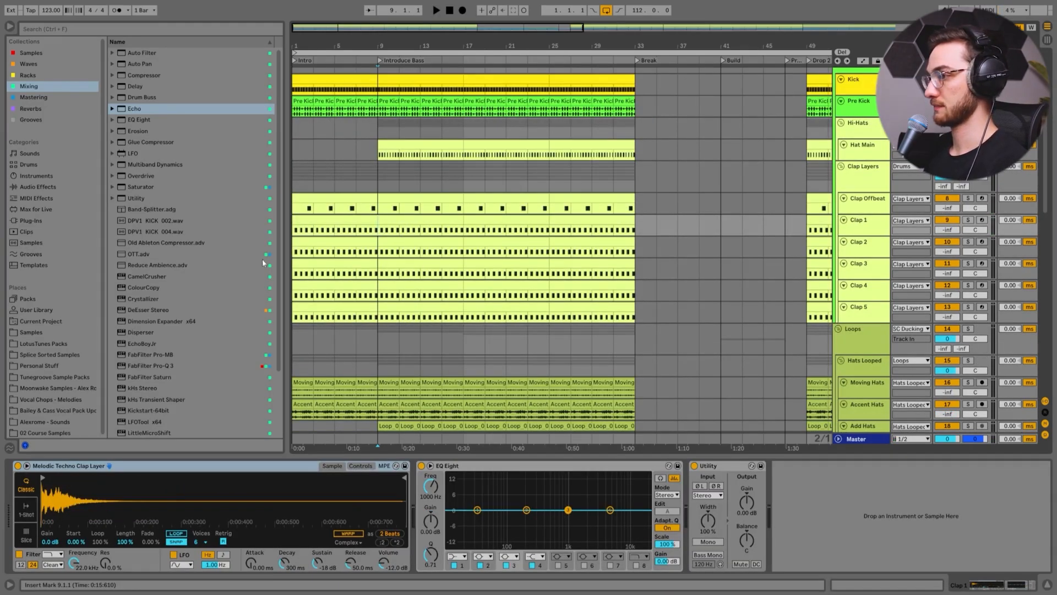
left_click(861, 225)
key("space")
left_click_drag(948, 230, 948, 201)
Raise the Clap 2 track volume to -11.4 dB and select the Clap 3 track.
left_click(864, 246)
left_click(947, 251)
left_click_drag(948, 251, 948, 198)
left_click(870, 265)
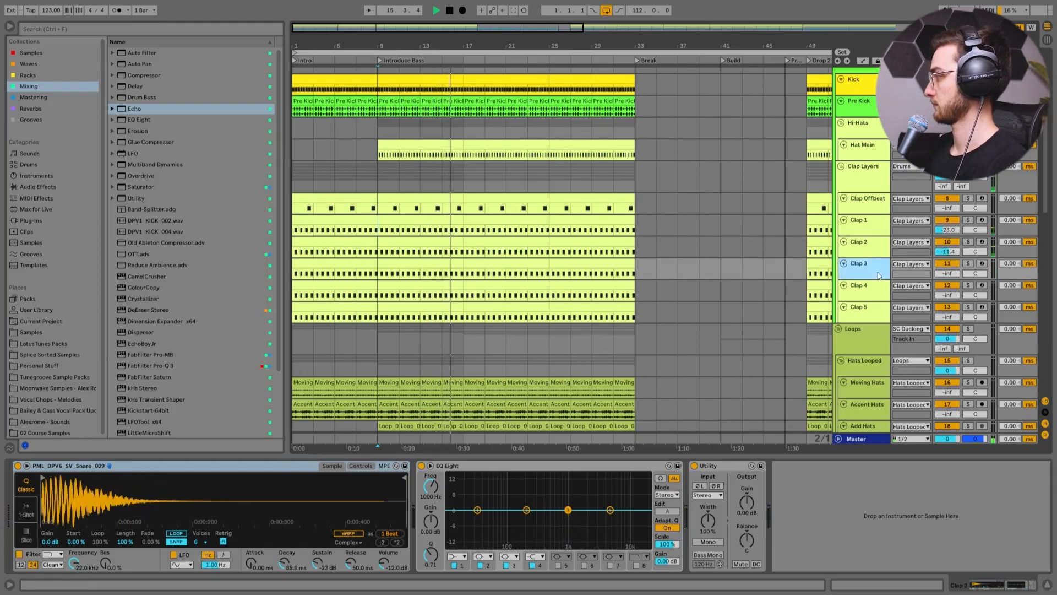
Add the Reverb device from the Reverbs collection to the end of the Clap 1 device chain.
scroll(903, 265, "down", 1)
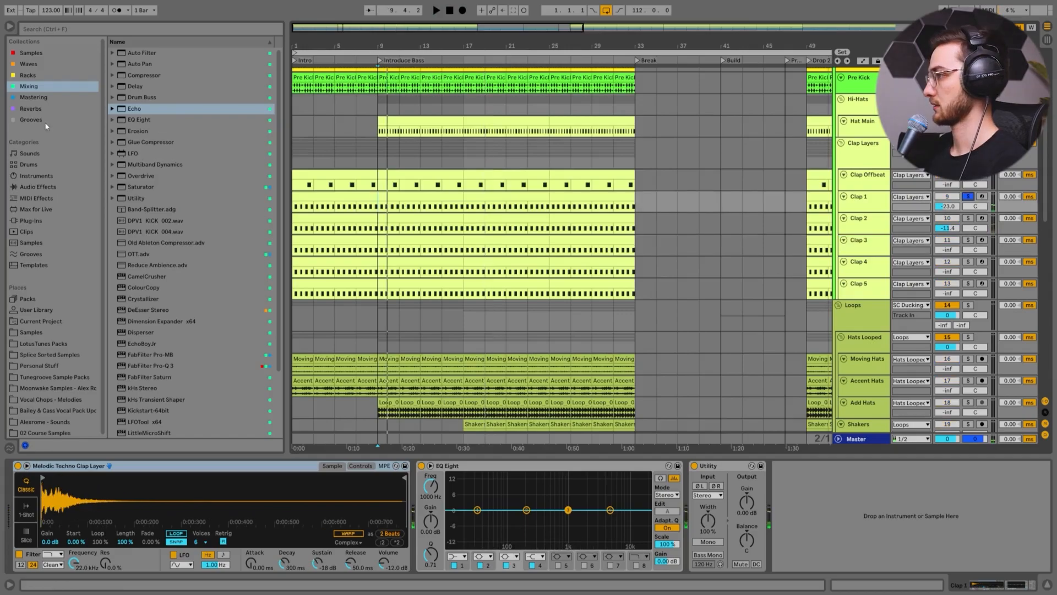
left_click(46, 112)
double_click(135, 54)
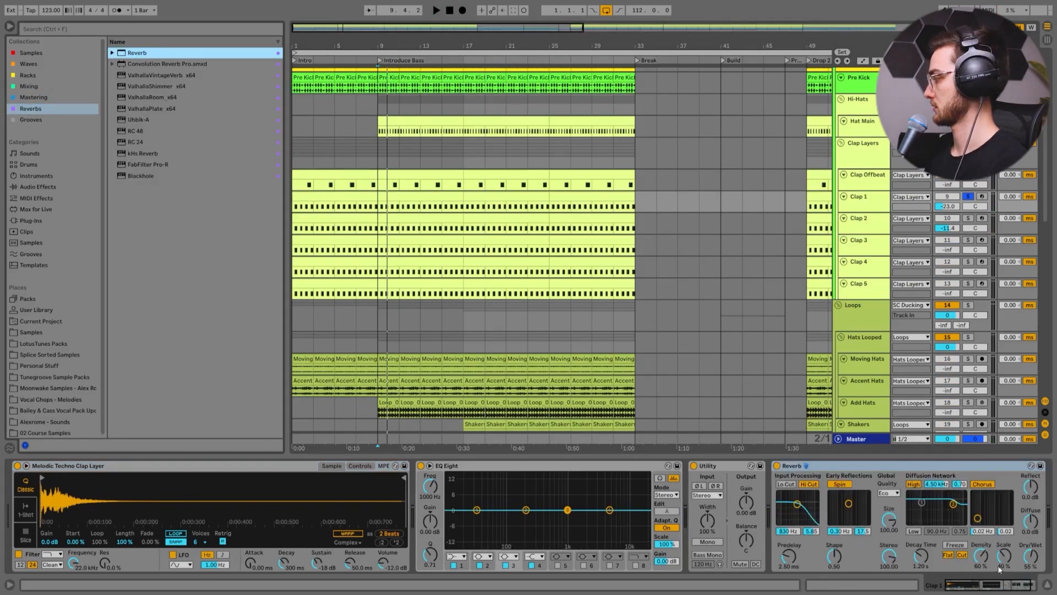
Lower the Dry/Wet of the Clap 1 track's Reverb to 27% and return the playback position to bar 9.
left_click_drag(1030, 557, 999, 588)
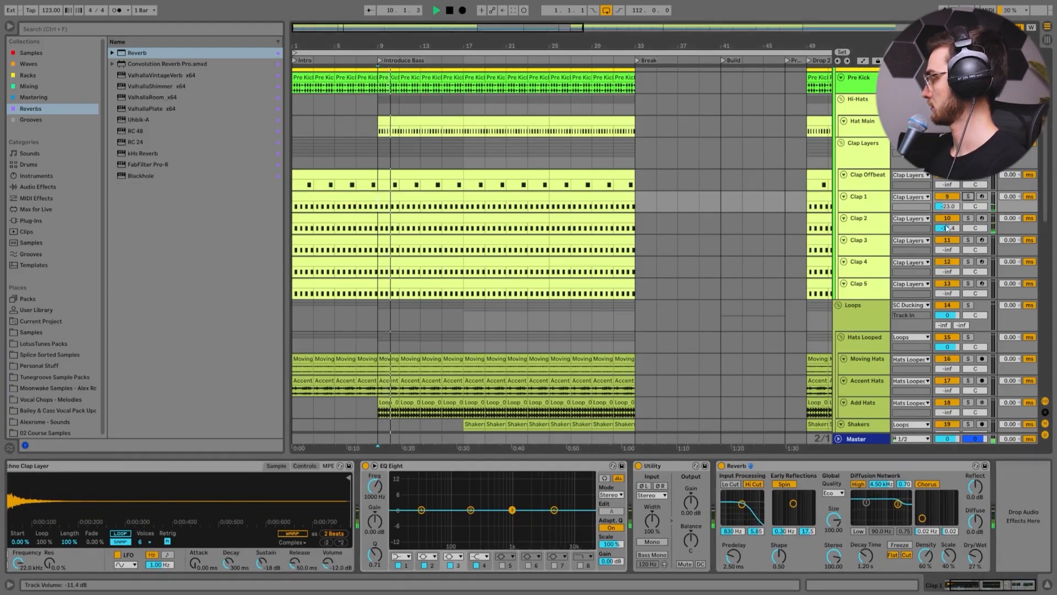
left_click(385, 174)
left_click(321, 177)
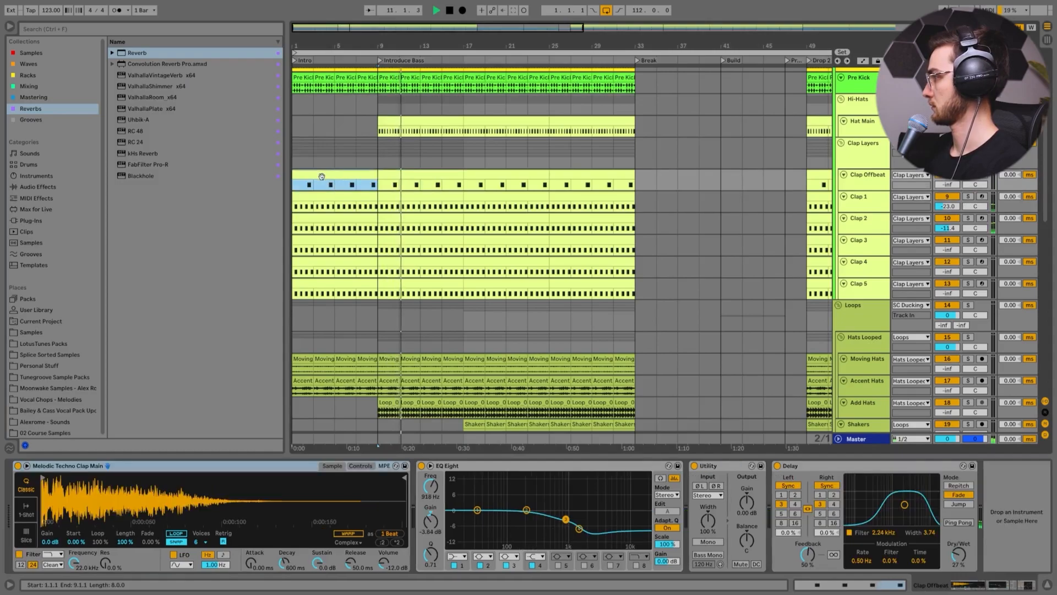
left_click(677, 205)
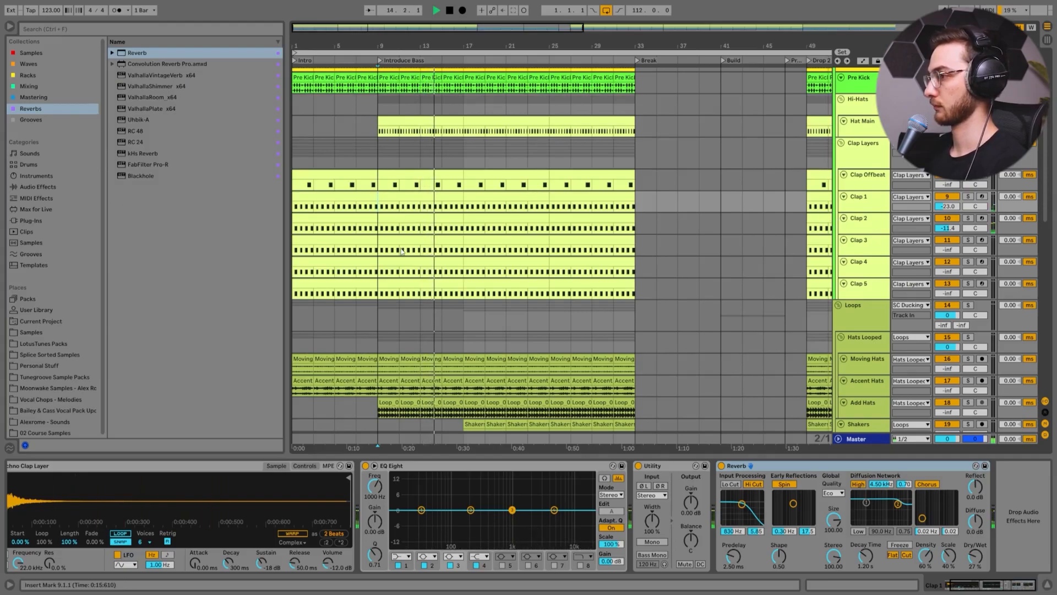
Play from bar 9 and raise the Clap 3 track volume to -11.3 dB.
left_click(870, 249)
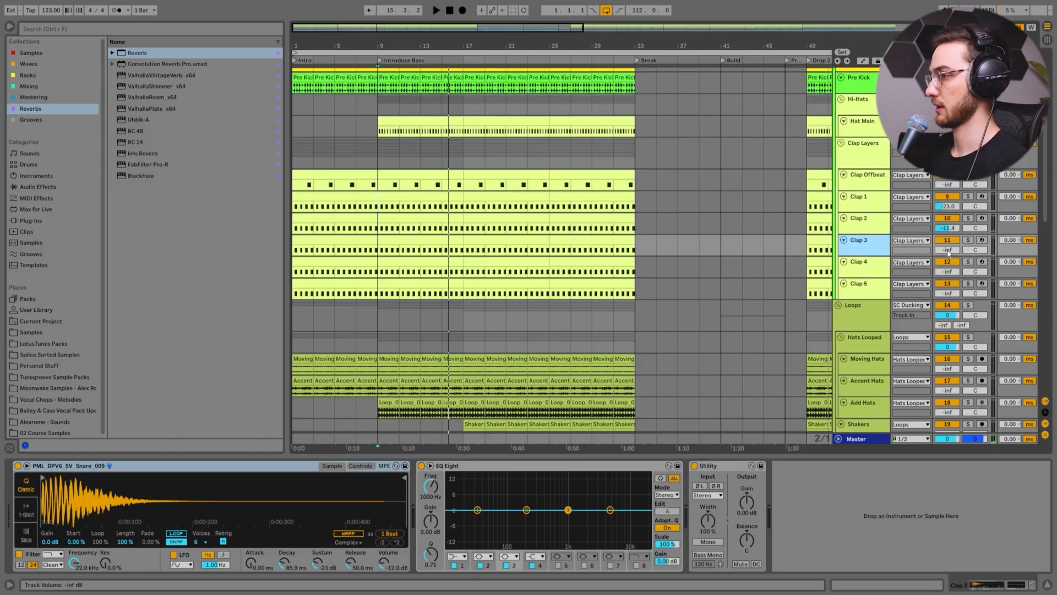
key("space")
left_click_drag(948, 253, 948, 238)
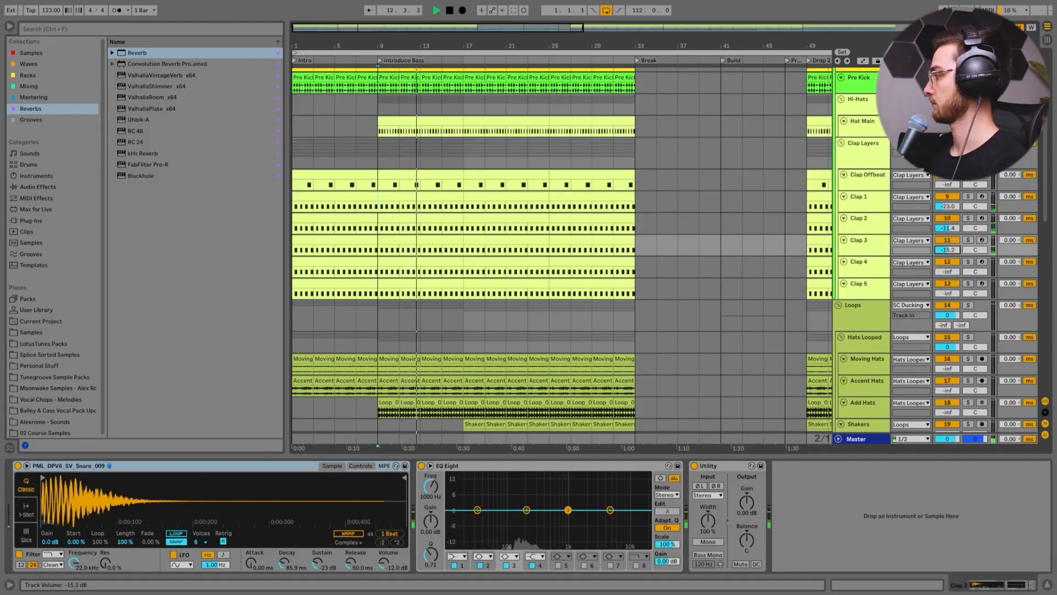
left_click_drag(948, 238, 948, 248)
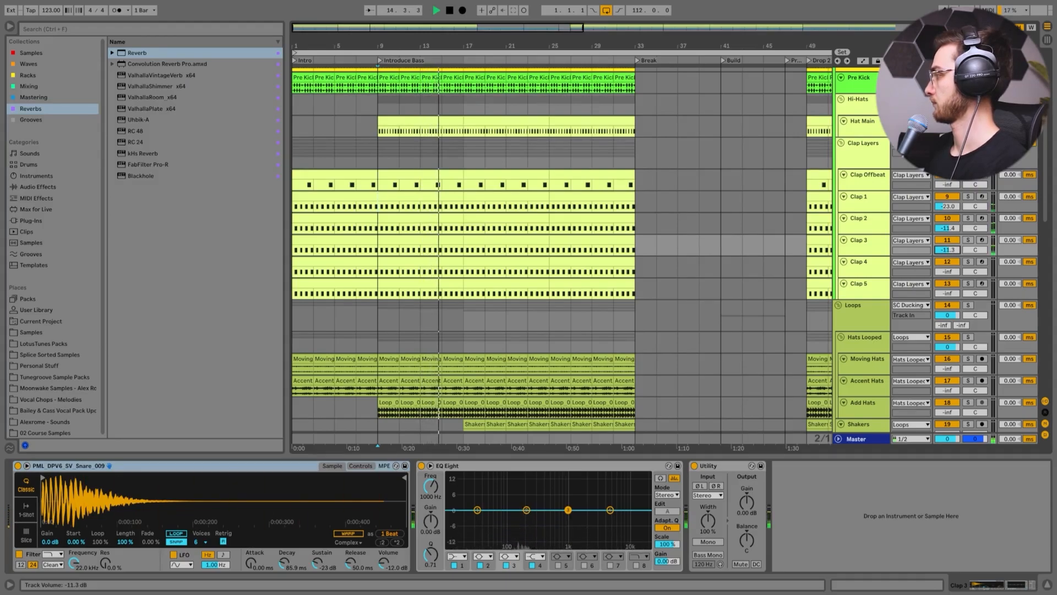
Select the Clap 4 track and raise its volume to -18.1 dB during playback.
scroll(877, 258, "down", 3)
left_click(947, 236)
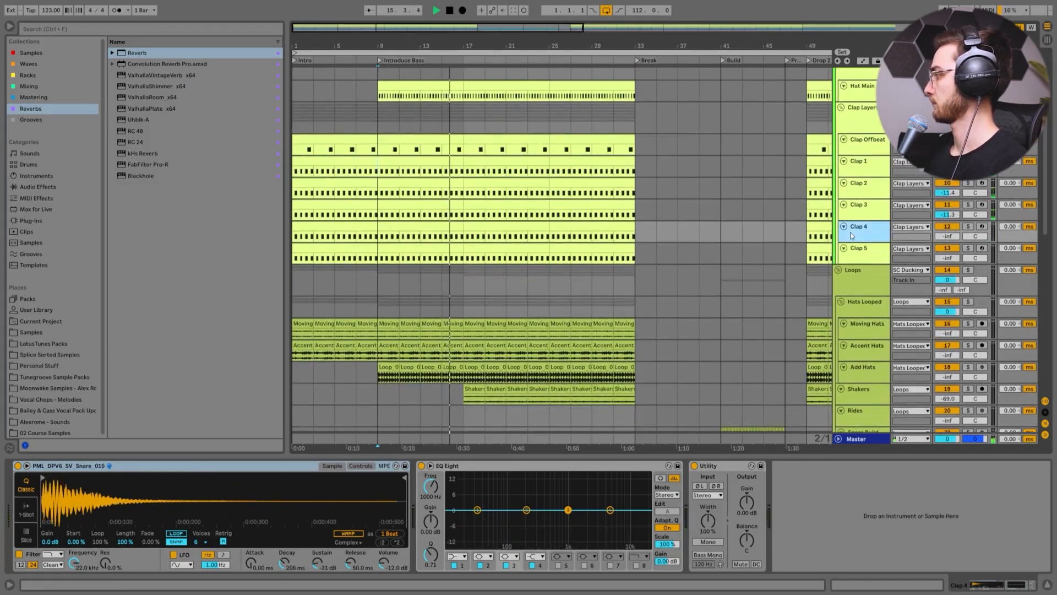
mouse_move(947, 237)
left_mouse_down()
mouse_move(947, 218)
mouse_move(947, 238)
left_mouse_up()
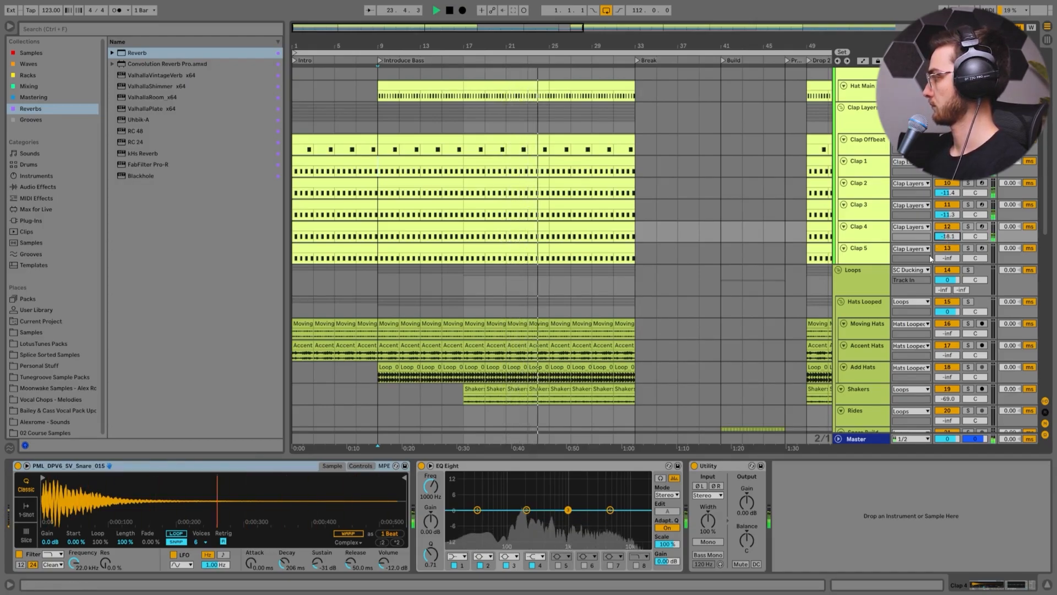
Select the Clap 5 track and raise its volume to -16.5 dB while playing from bar 9.
left_click(907, 262)
left_click_drag(946, 258, 947, 256)
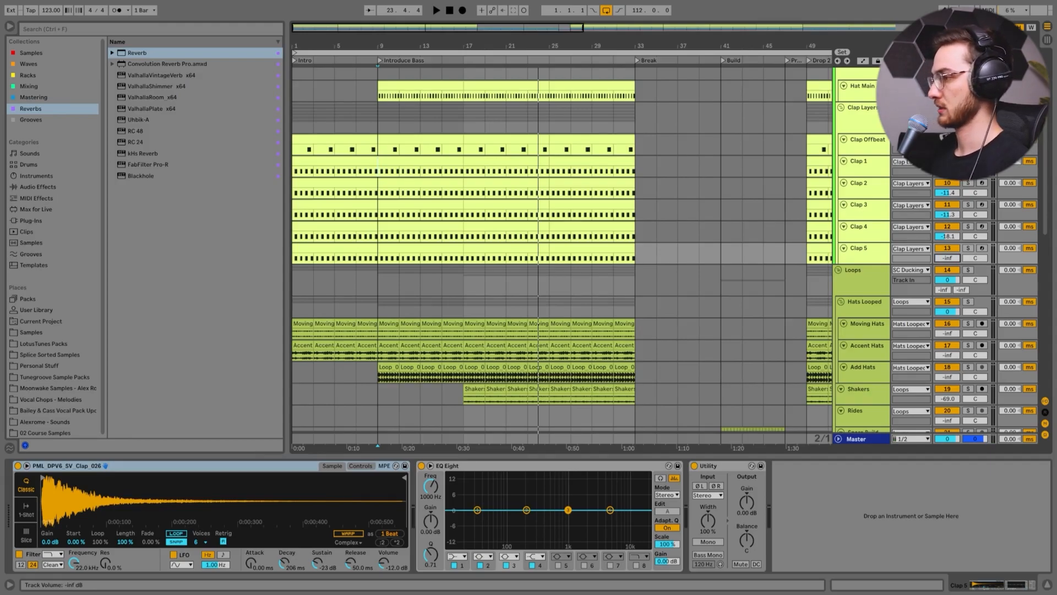
key("space")
left_click_drag(947, 258, 947, 249)
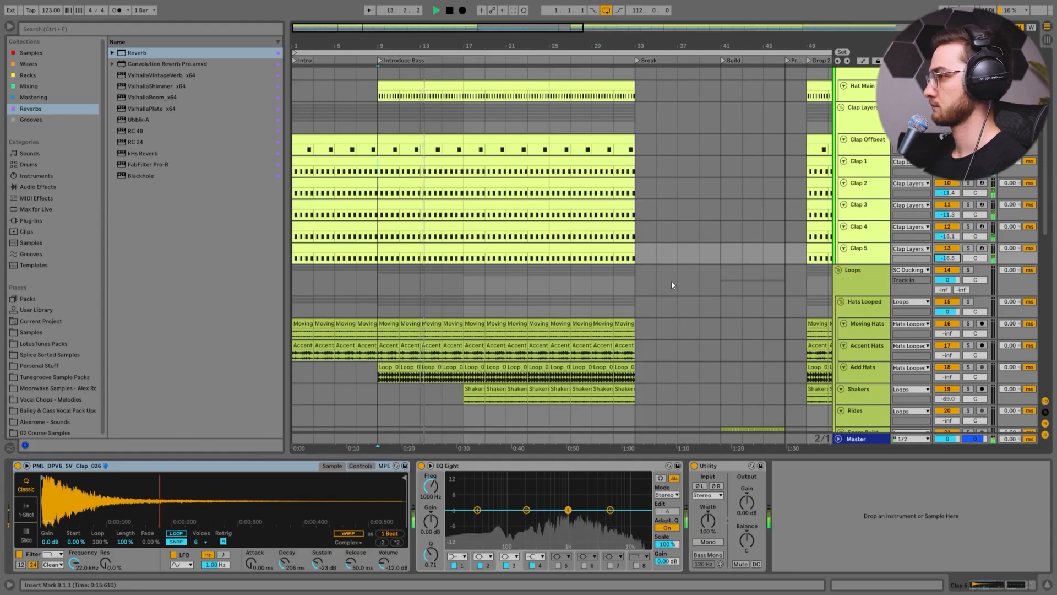
Lower the Clap Layers group volume to about -6.6 dB and play from bar 9.
left_click(859, 114)
key("space")
scroll(859, 114, "up", 1)
left_click_drag(946, 153, 947, 160)
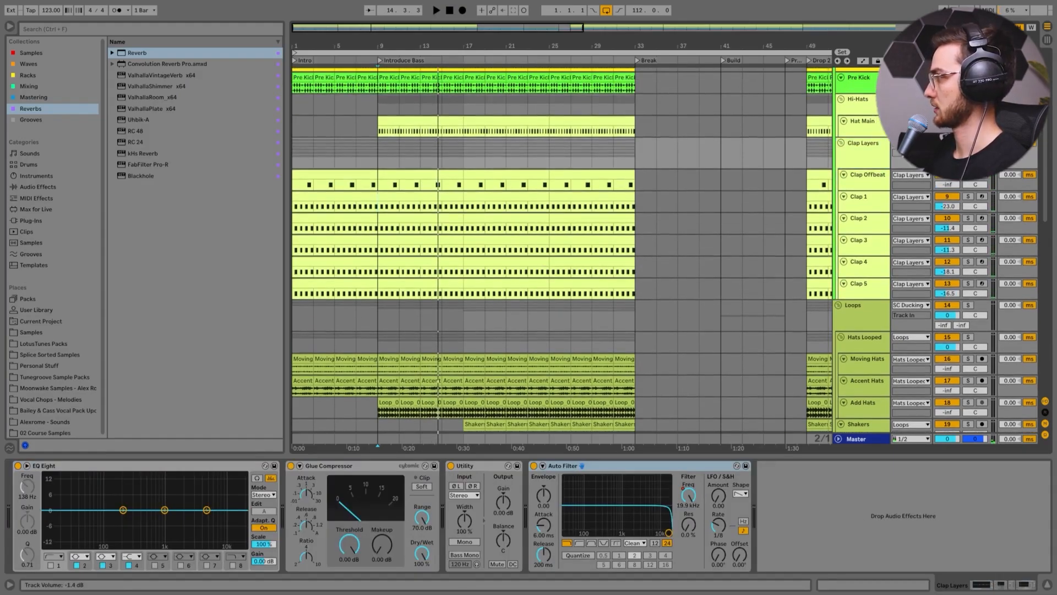
key("space")
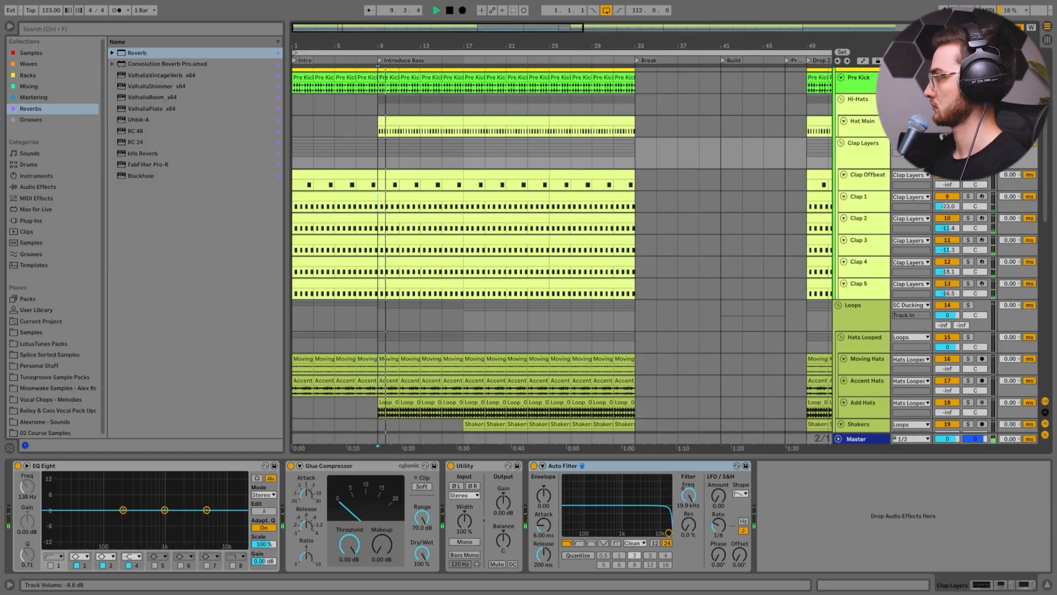
Stop playback and add the Reverb device to the end of the Clap Layers group's device chain.
left_click(850, 153)
key("space")
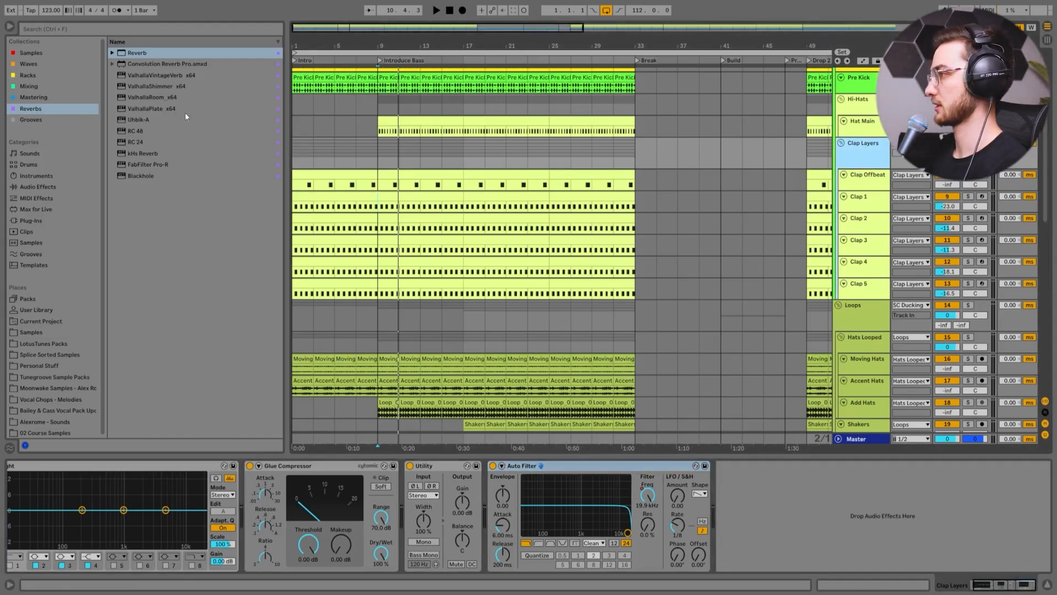
left_click_drag(137, 53, 380, 166)
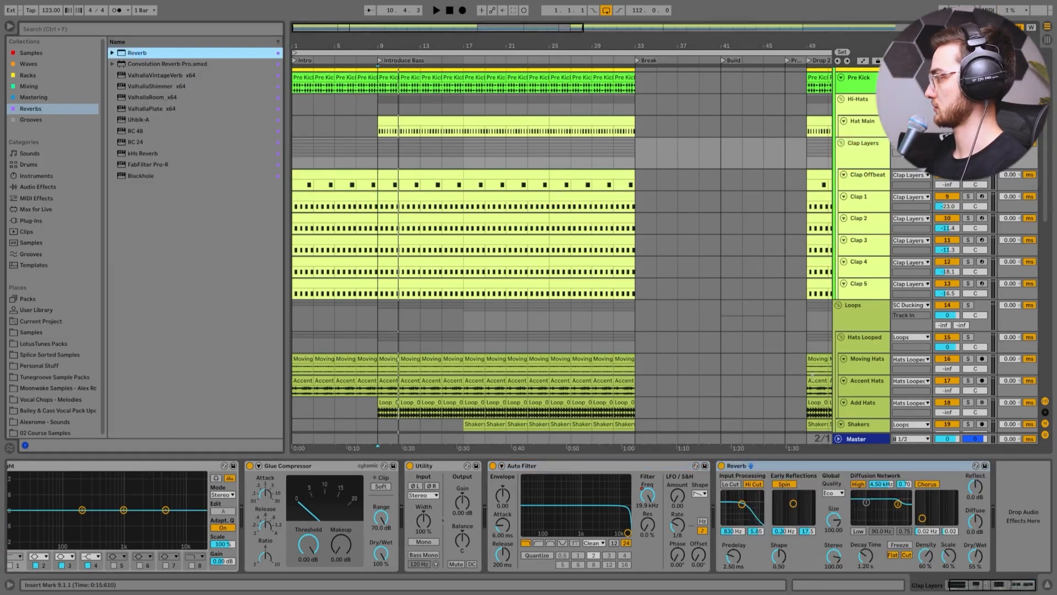
left_click(854, 164)
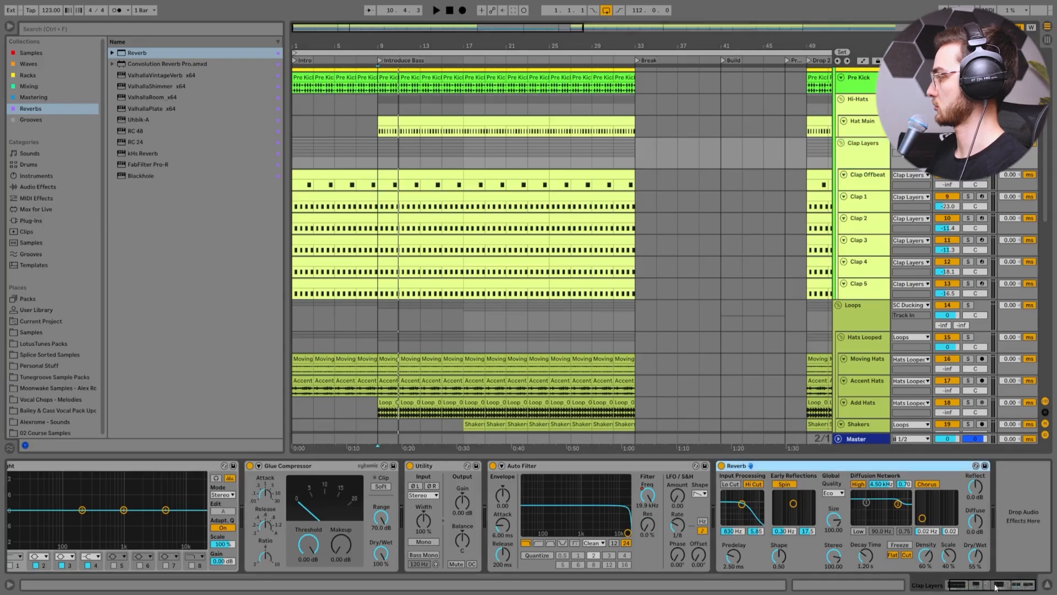
On the Clap Layers Reverb, lower Dry/Wet to 17% and enable Lo Cut with the input filter at 3.31 kHz.
left_click_drag(972, 560, 972, 572)
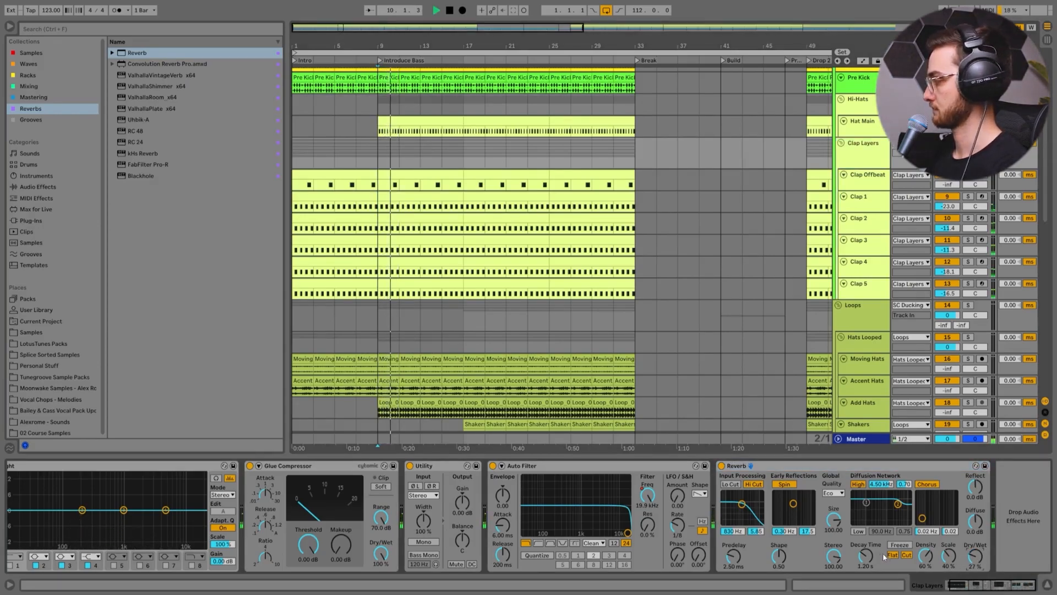
left_click(730, 484)
left_click_drag(744, 509, 751, 506)
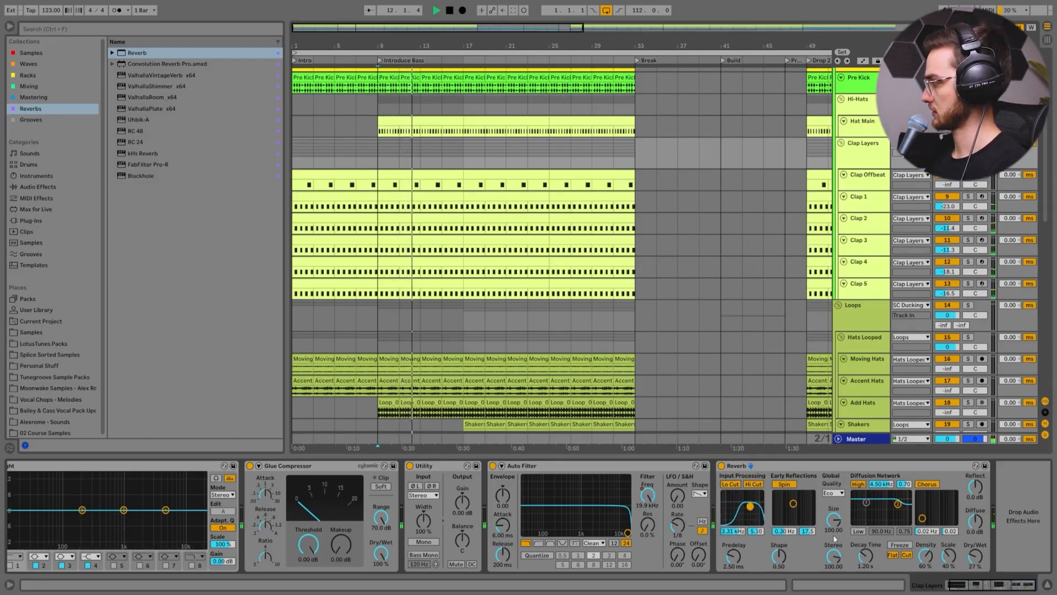
Shorten the Clap Layers Reverb's Decay Time to 679 ms, set Dry/Wet to 21% and place the insert marker at bar 9.
mouse_move(864, 556)
left_mouse_down()
mouse_move(858, 565)
mouse_move(865, 552)
left_mouse_up()
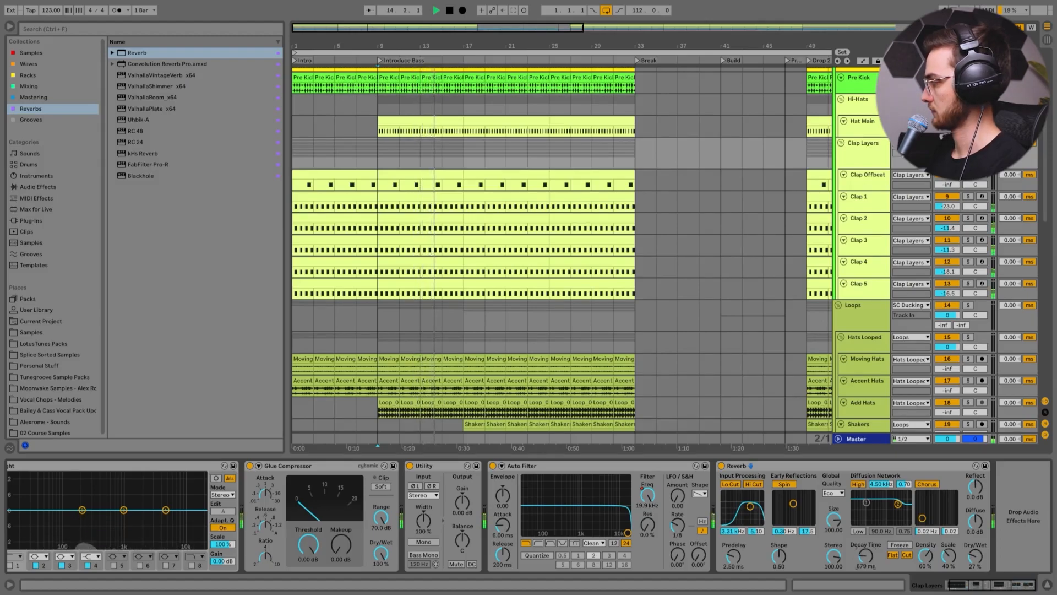
left_click_drag(974, 555, 974, 562)
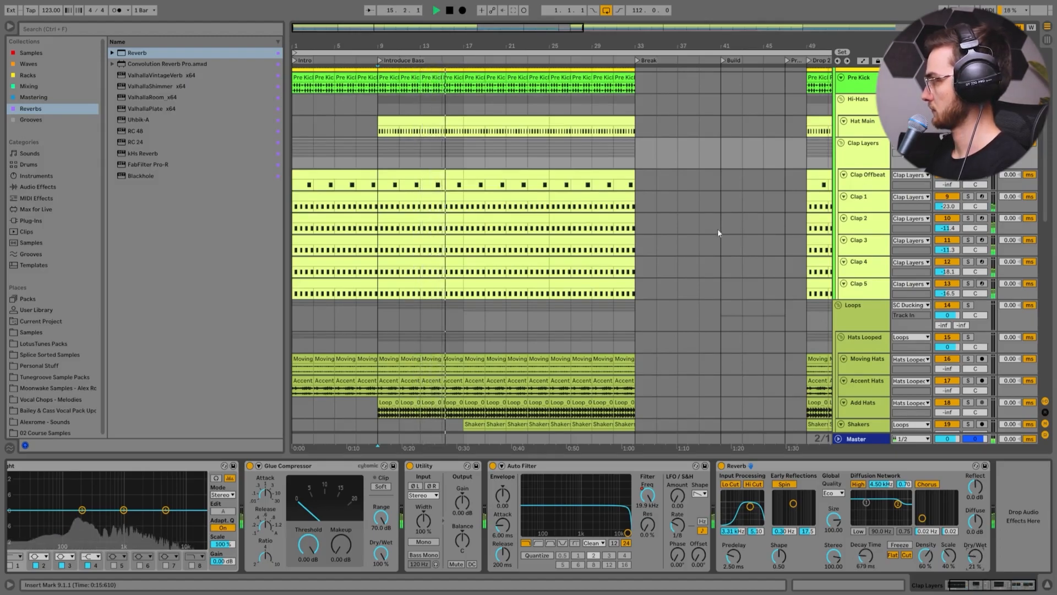
left_click(387, 157)
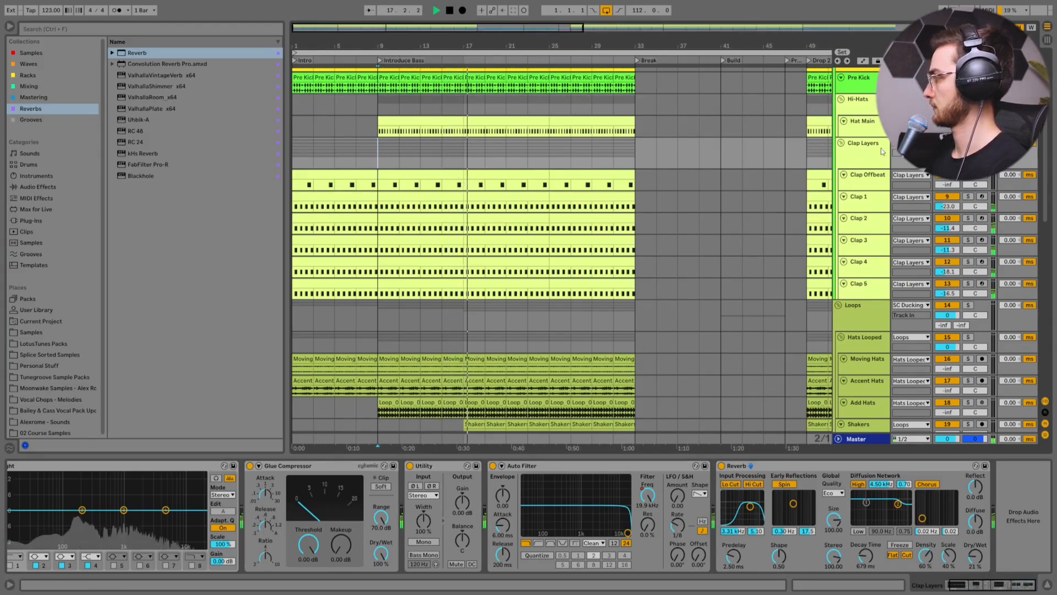
Select the Moving Hats track at bar 9, start playback and raise its volume to -41.3 dB.
scroll(381, 140, "down", 3)
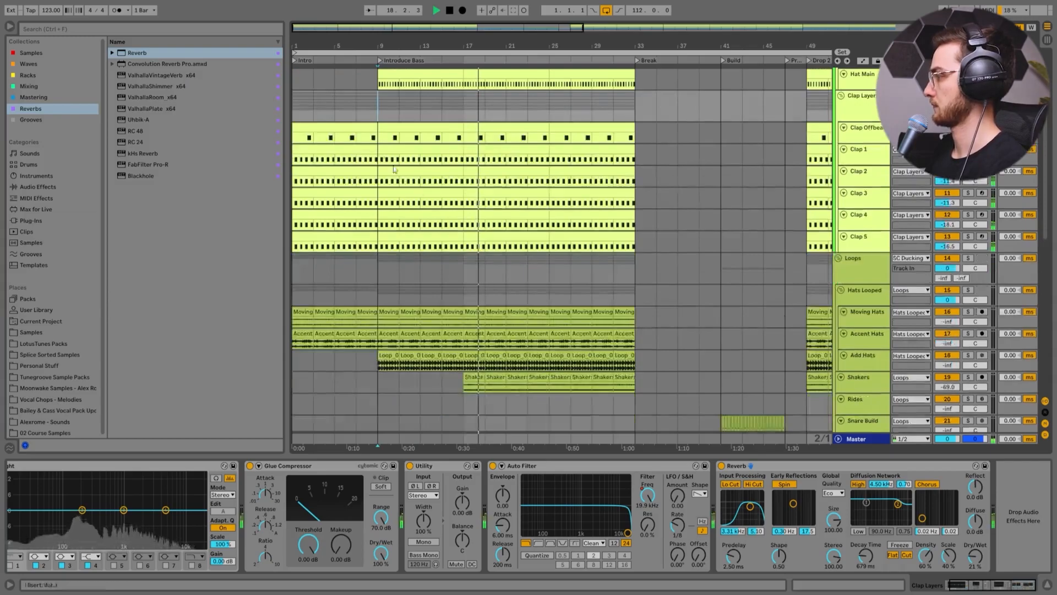
key("space")
scroll(385, 160, "down", 7)
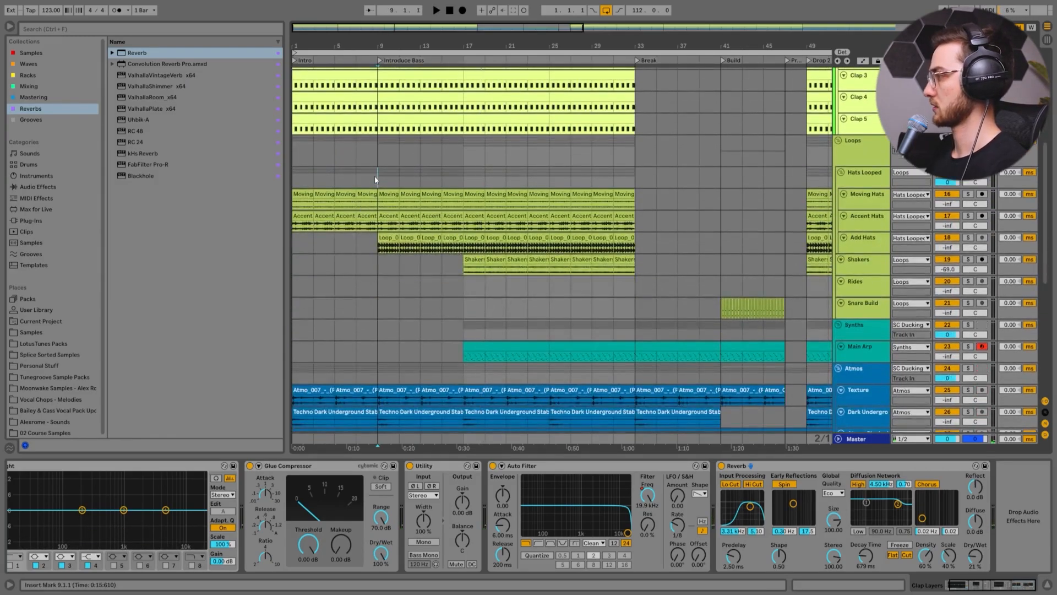
left_click(374, 179)
left_click(378, 199)
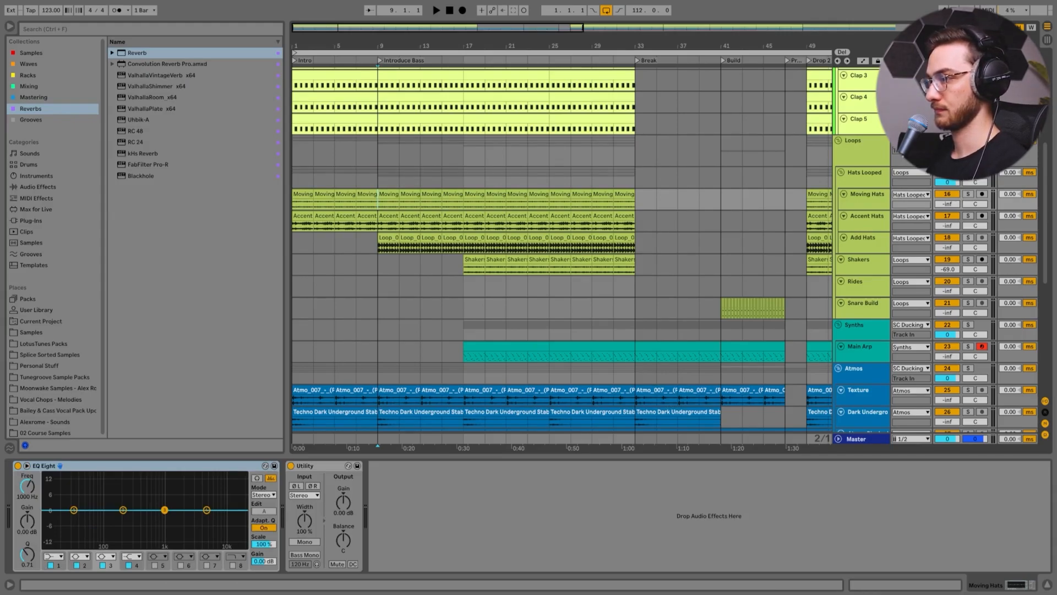
key("space")
left_click_drag(947, 204, 947, 191)
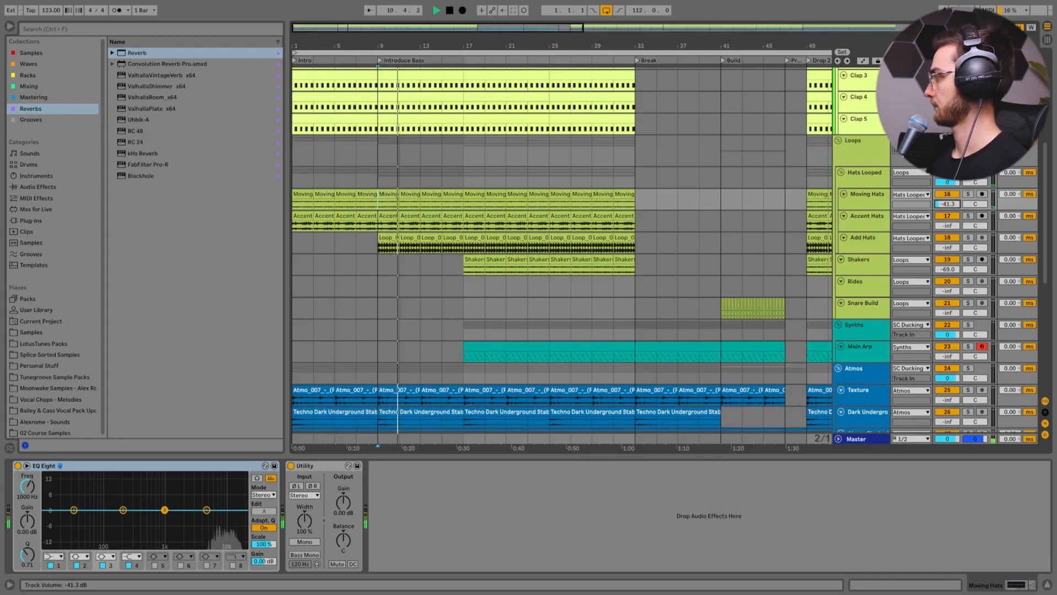
Audition the Moving Hats from bar 1 and bar 9, and set the track volume to -40.6 dB.
key("space")
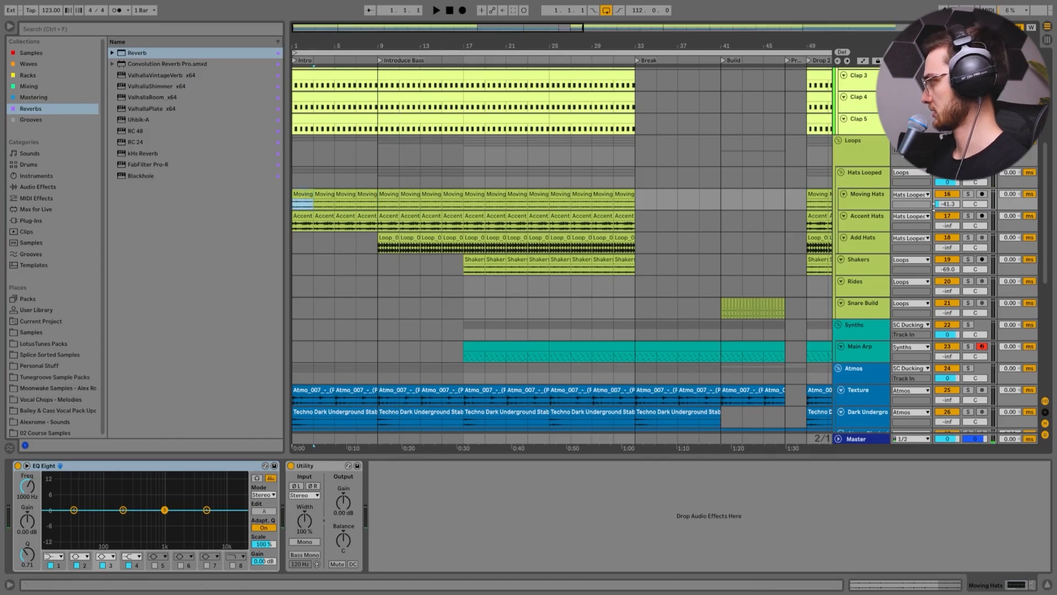
key("space")
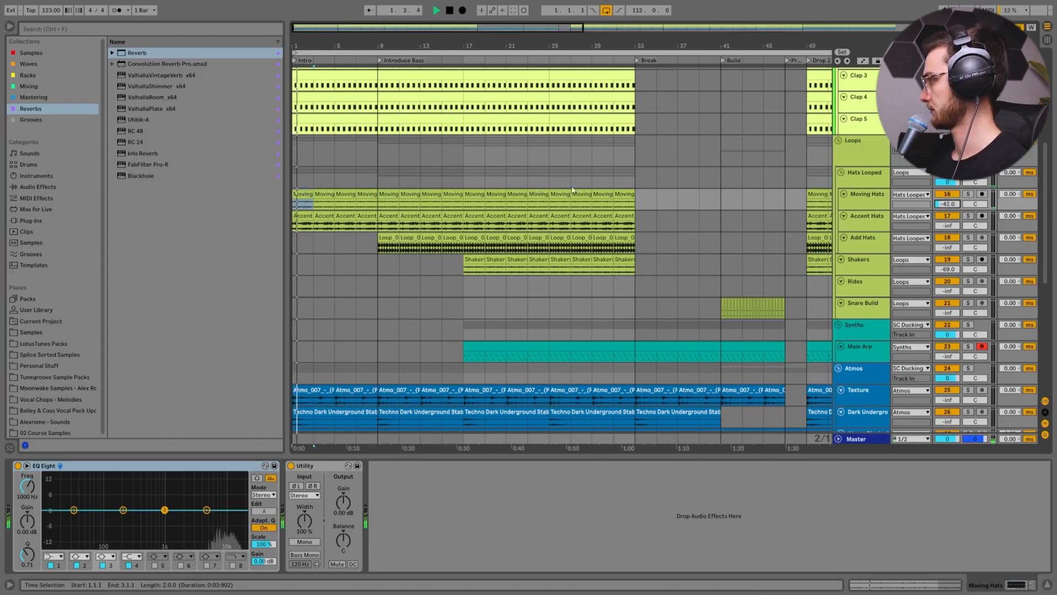
left_click(390, 194)
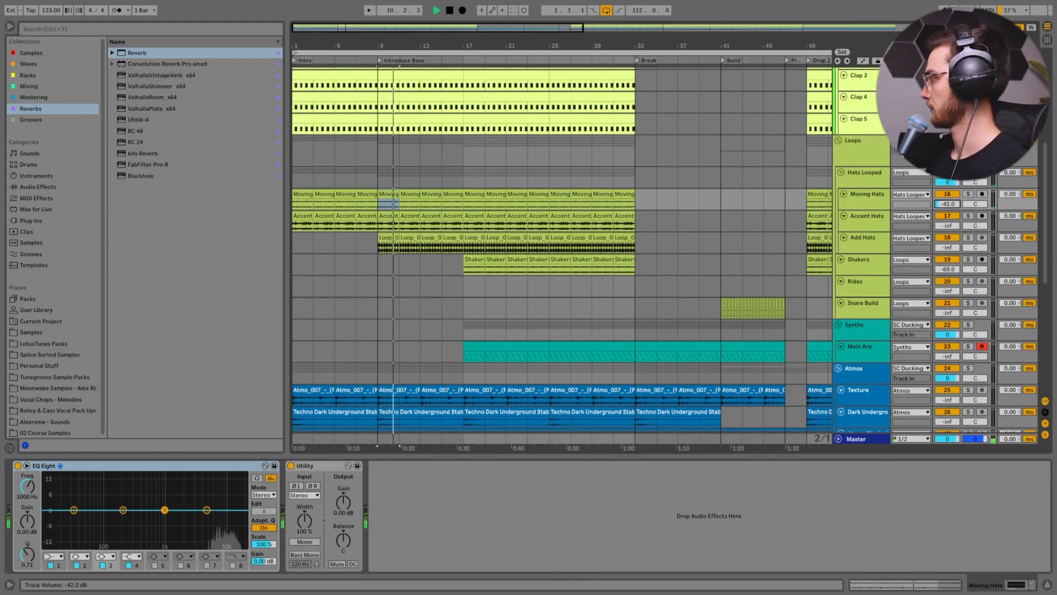
left_click_drag(947, 204, 947, 199)
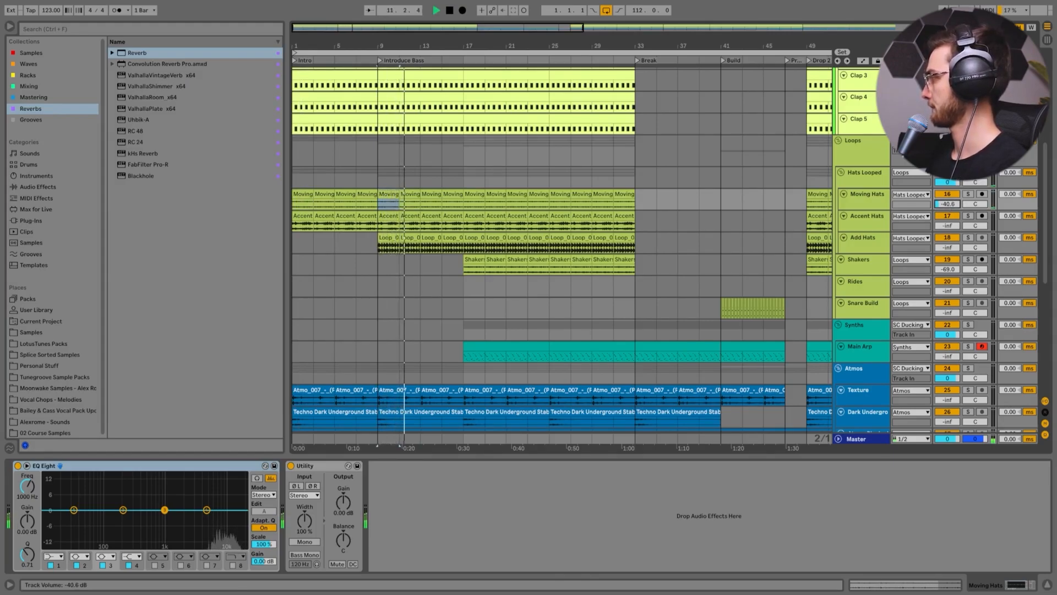
Select the Accent Hats track and set its volume to -33.5 dB during playback.
key("Down")
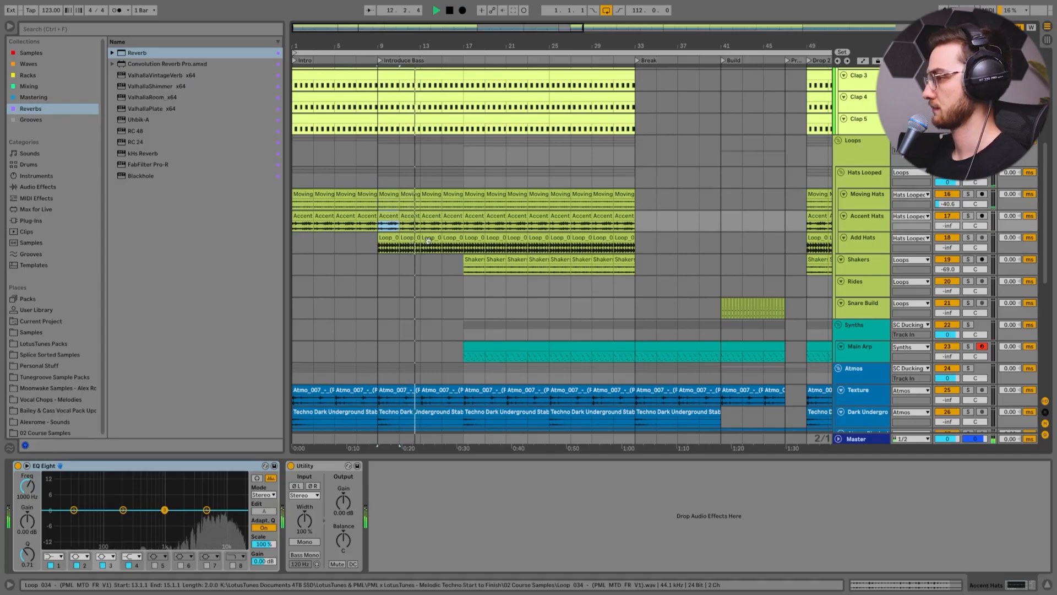
left_click_drag(948, 226, 948, 222)
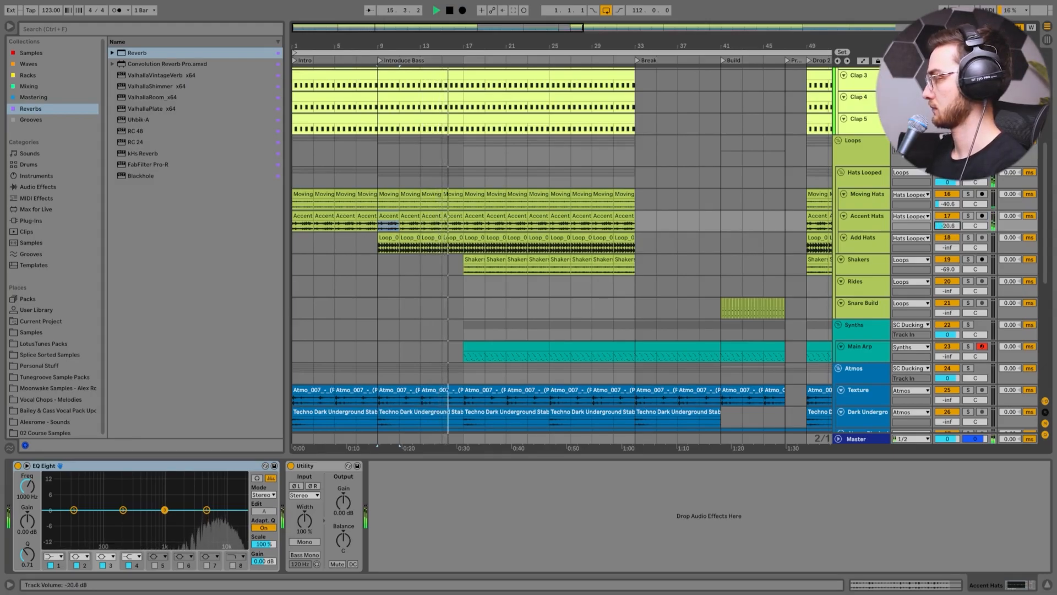
left_click_drag(948, 226, 948, 231)
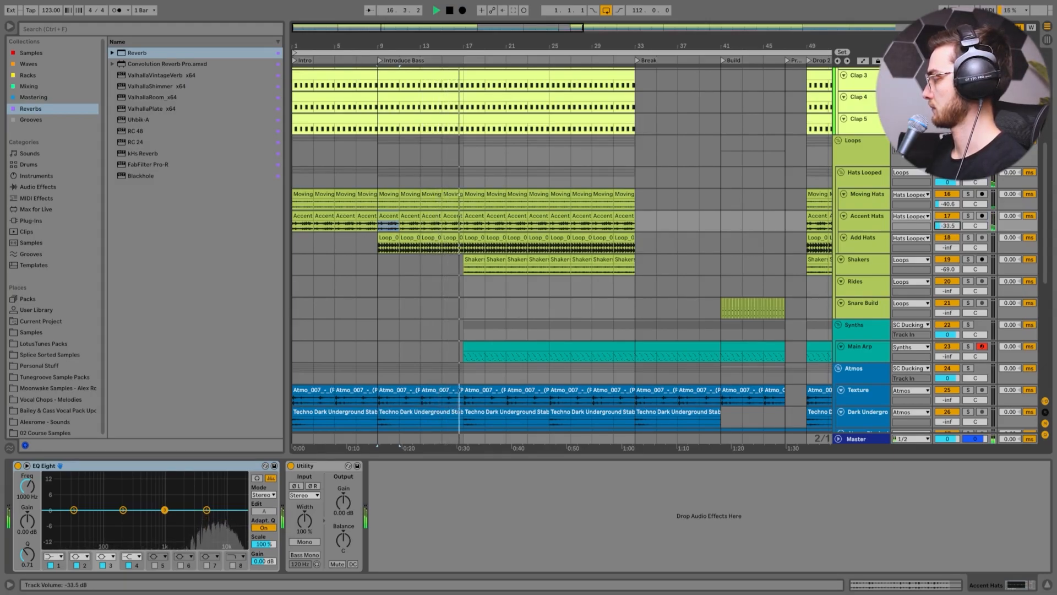
Select an Add Hats clip at bar 17 and set the track volume to -37.0 dB.
scroll(477, 199, "down", 2)
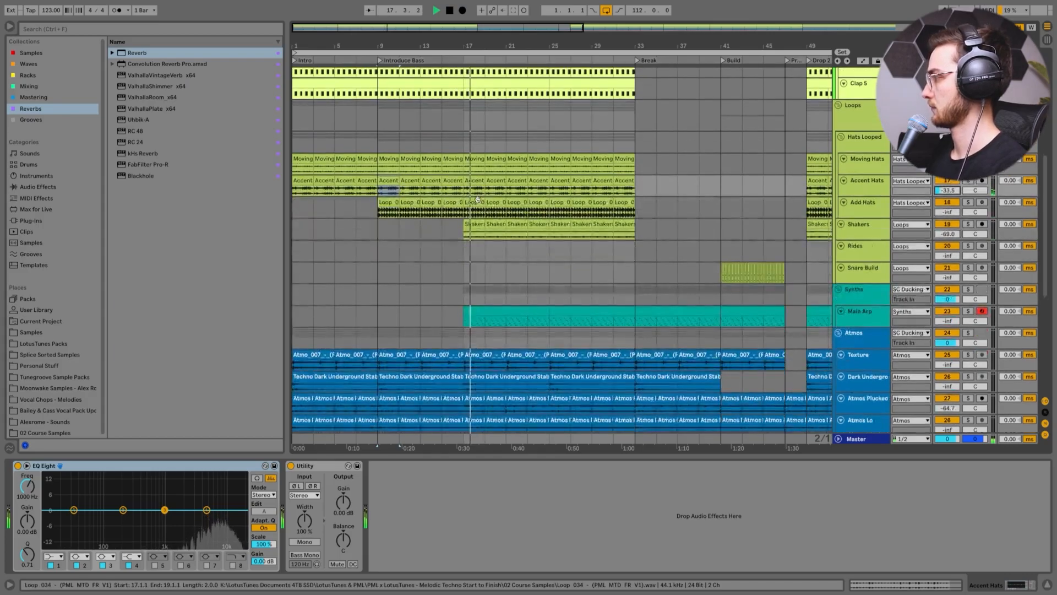
left_click(478, 201)
mouse_move(948, 212)
left_mouse_down()
mouse_move(948, 193)
mouse_move(947, 216)
left_mouse_up()
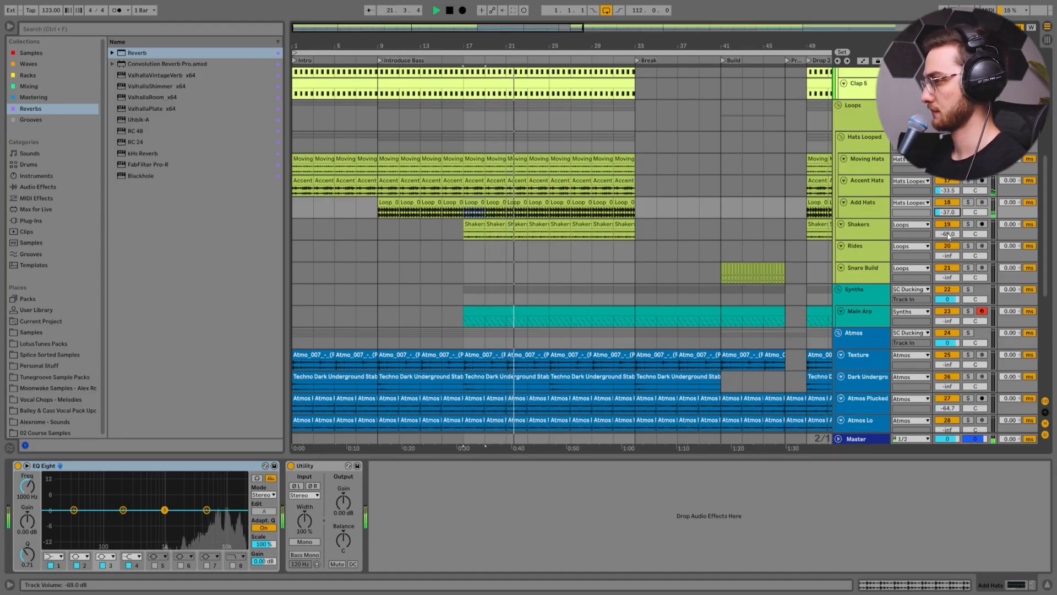
Set the Shakers track volume to -43.0 dB during playback.
left_click_drag(948, 235, 948, 178)
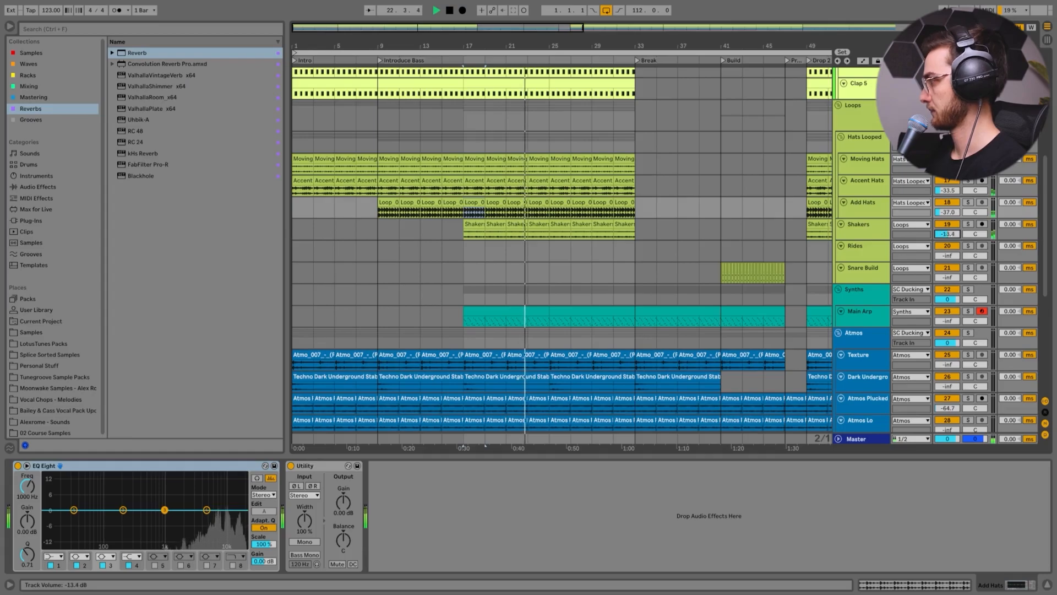
left_click_drag(948, 233, 948, 267)
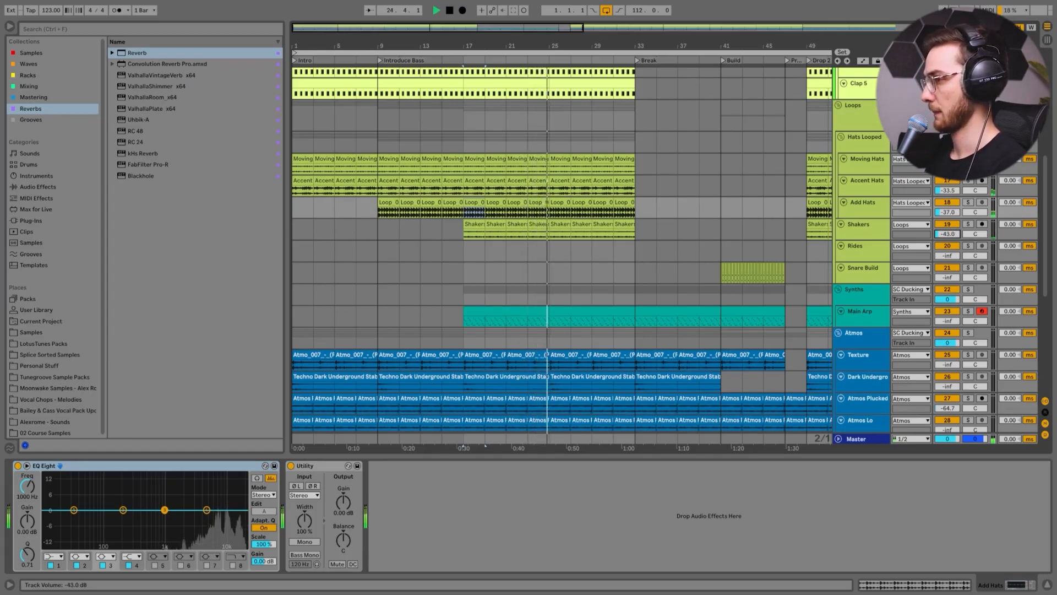
Set the Shakers track volume to -31.2 dB during playback and select the Shakers clip at bar 23.
left_click_drag(948, 233, 948, 233)
left_click(538, 223)
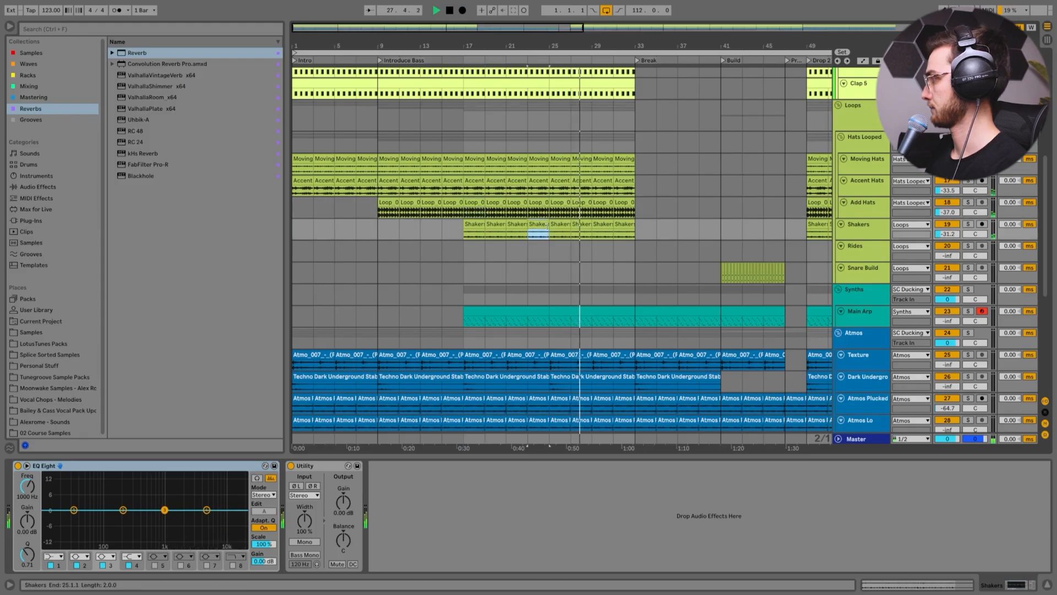
key("space")
Audition the Rides from the Tension Phase at bar 65 and set the track volume to -28.5 dB.
scroll(490, 180, "down", 3)
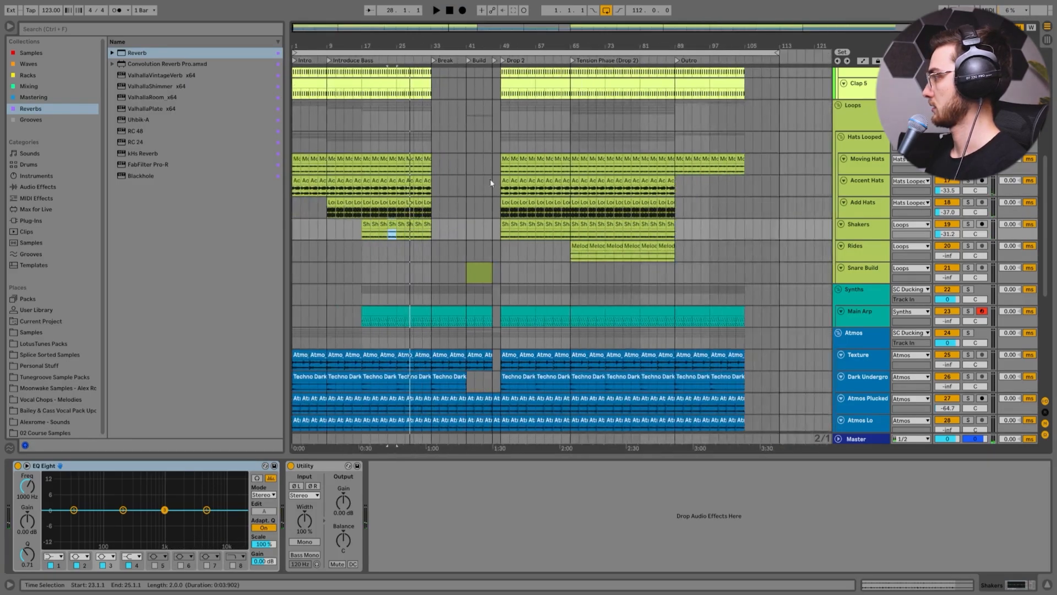
left_click(579, 247)
left_click_drag(576, 50, 475, 70)
left_click_drag(947, 256, 947, 237)
key("space")
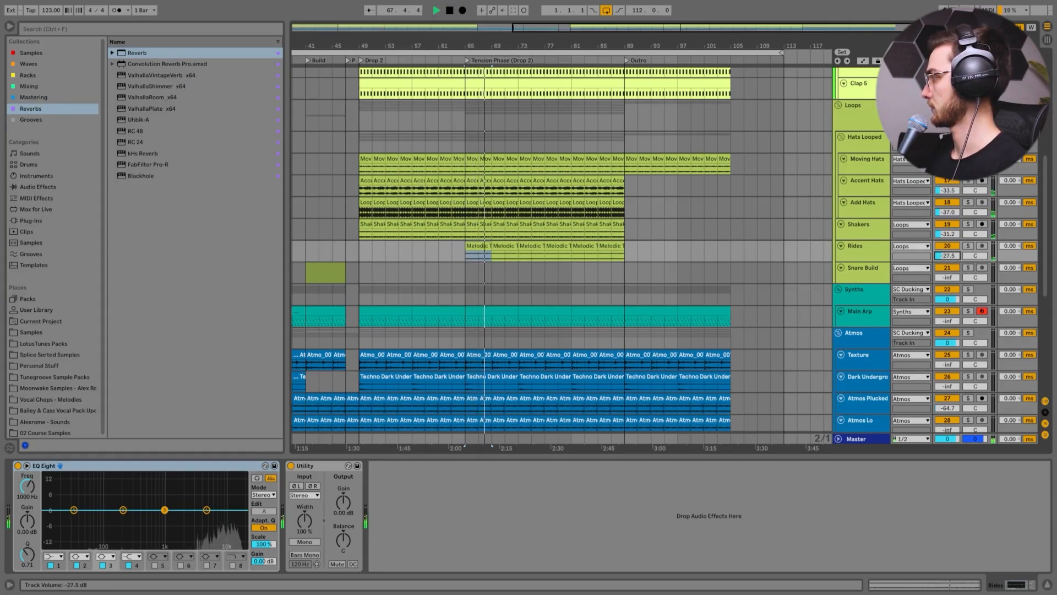
left_click(557, 267)
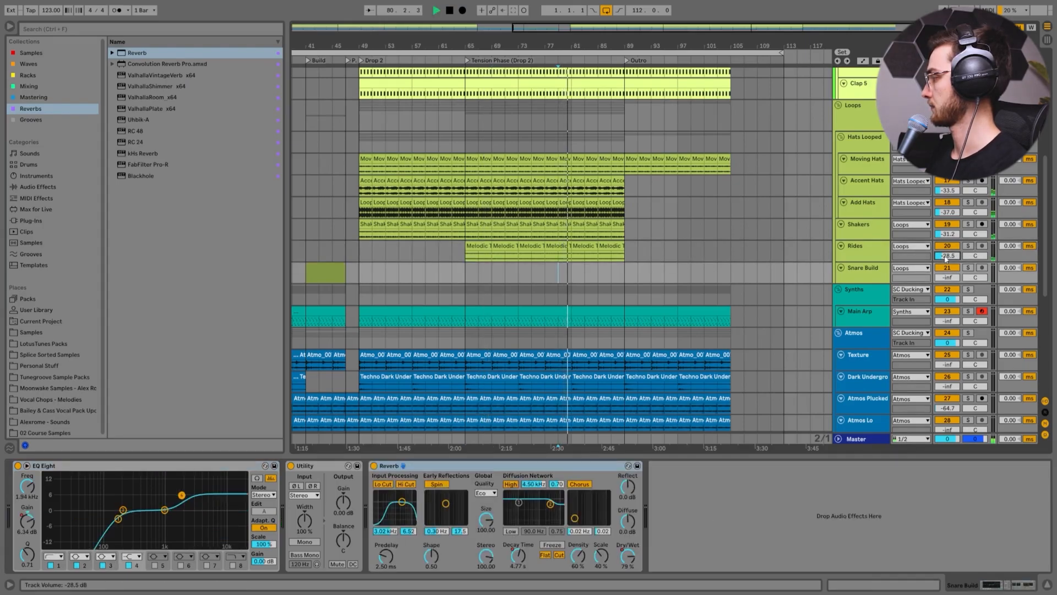
Select the Main Arp clip at bar 17 and the first Texture clip to review their device chains.
left_click_drag(422, 46, 583, 29)
scroll(393, 285, "down", 2)
left_click(393, 269)
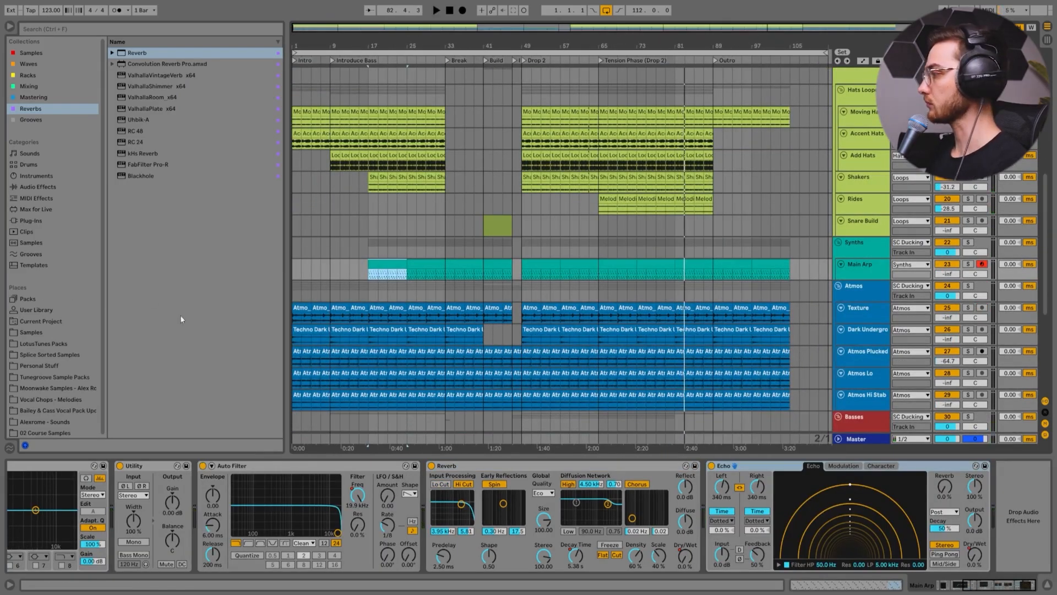
left_click(303, 315)
left_click_drag(306, 46, 381, 176)
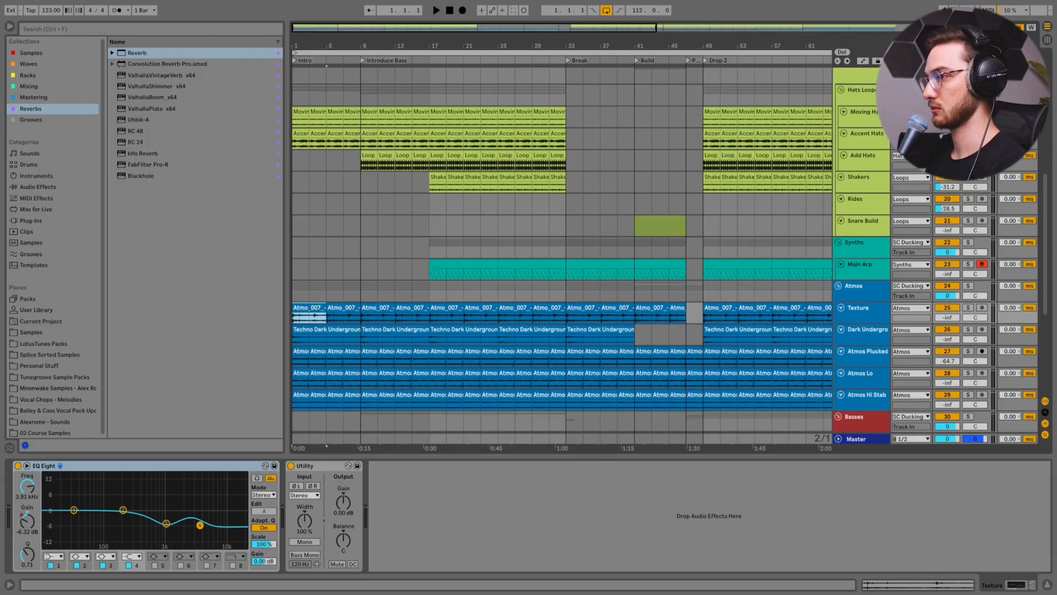
Audition the Loops group from bar 21 and the Hats Looped group from bar 67 to check the group levels.
left_click(867, 122)
scroll(867, 130, "up", 1)
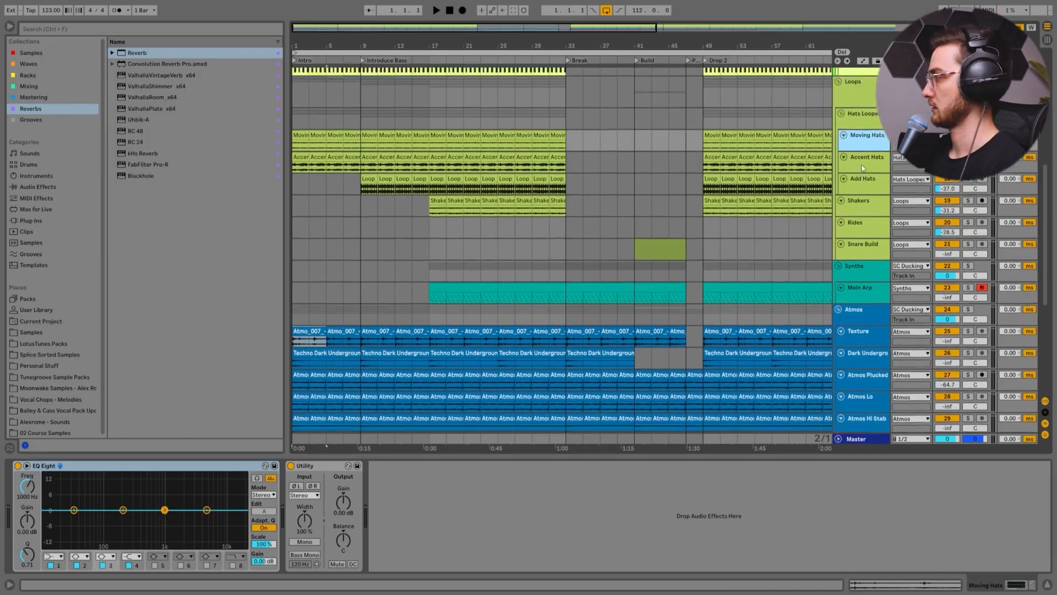
left_click(868, 106)
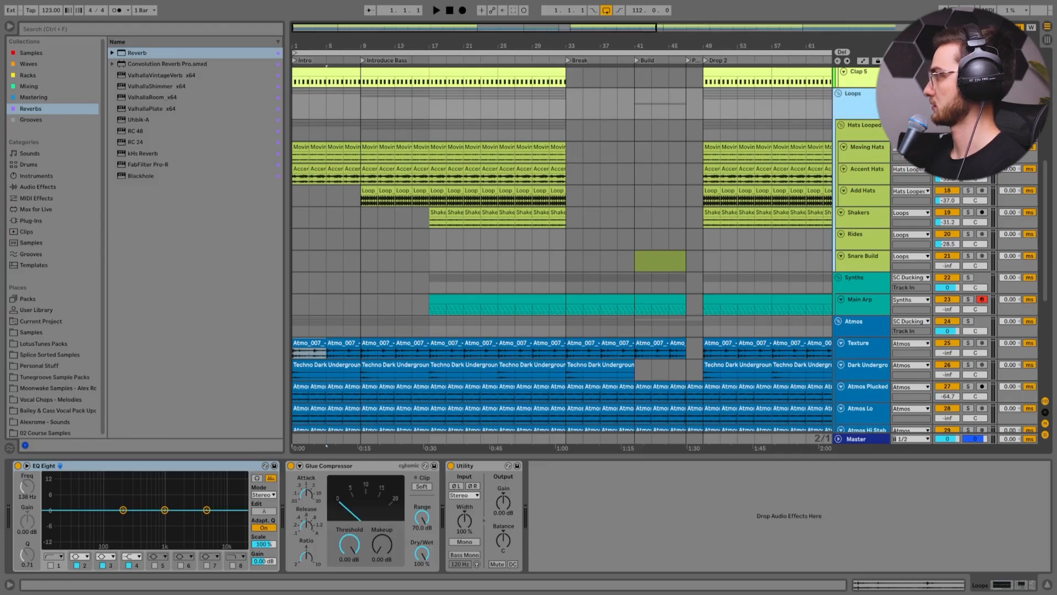
left_click(463, 119)
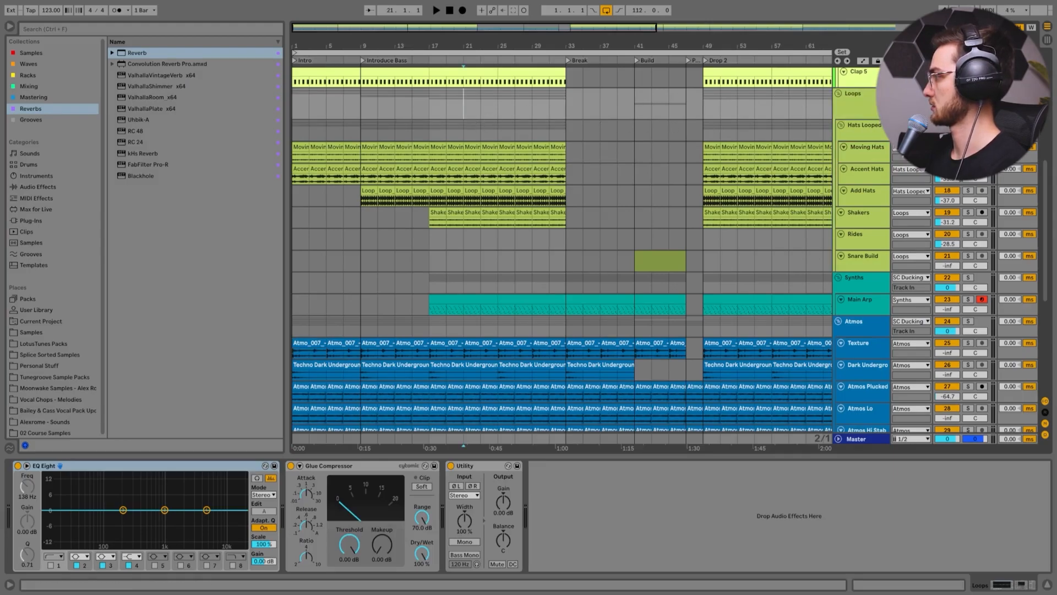
key("space")
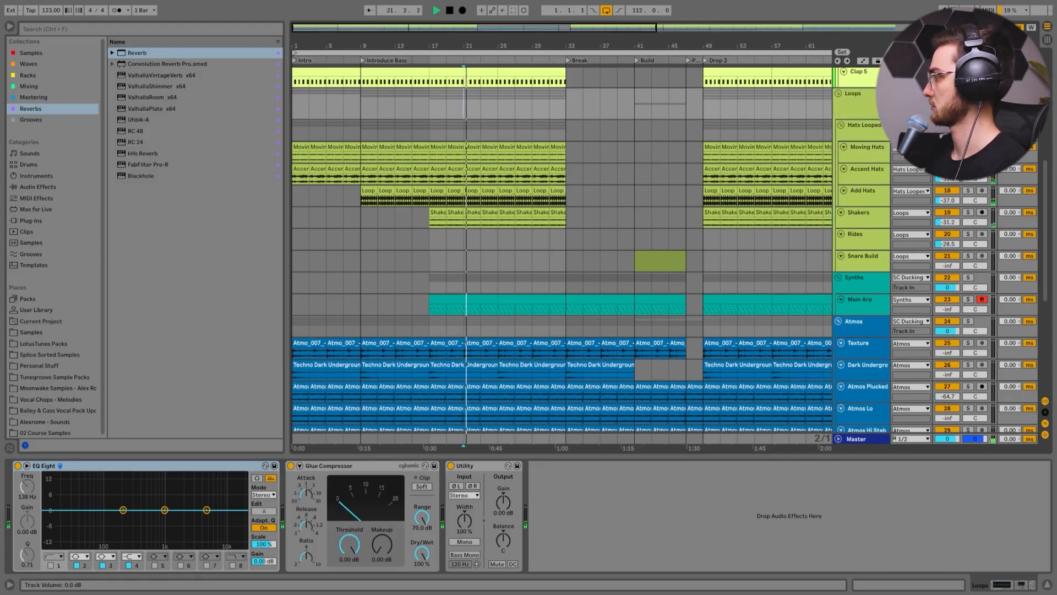
left_click(699, 130)
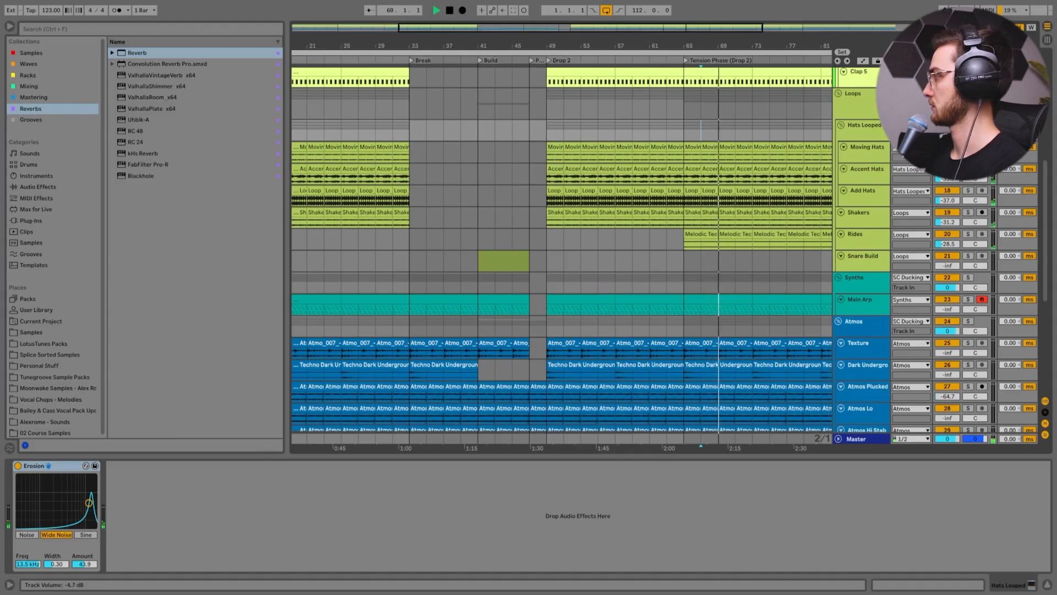
left_click(862, 129)
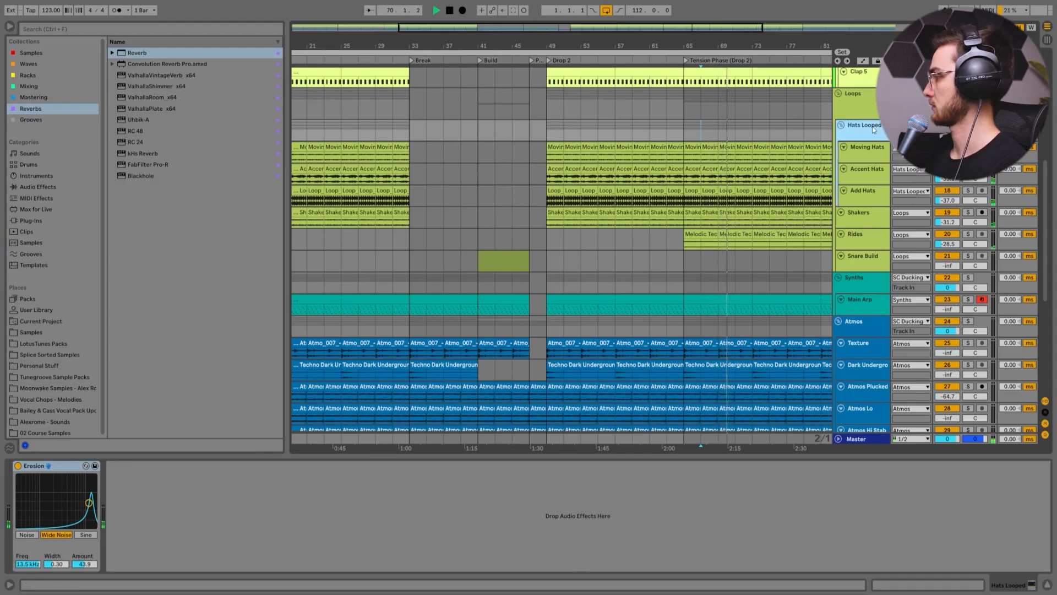
left_click_drag(533, 46, 549, 16)
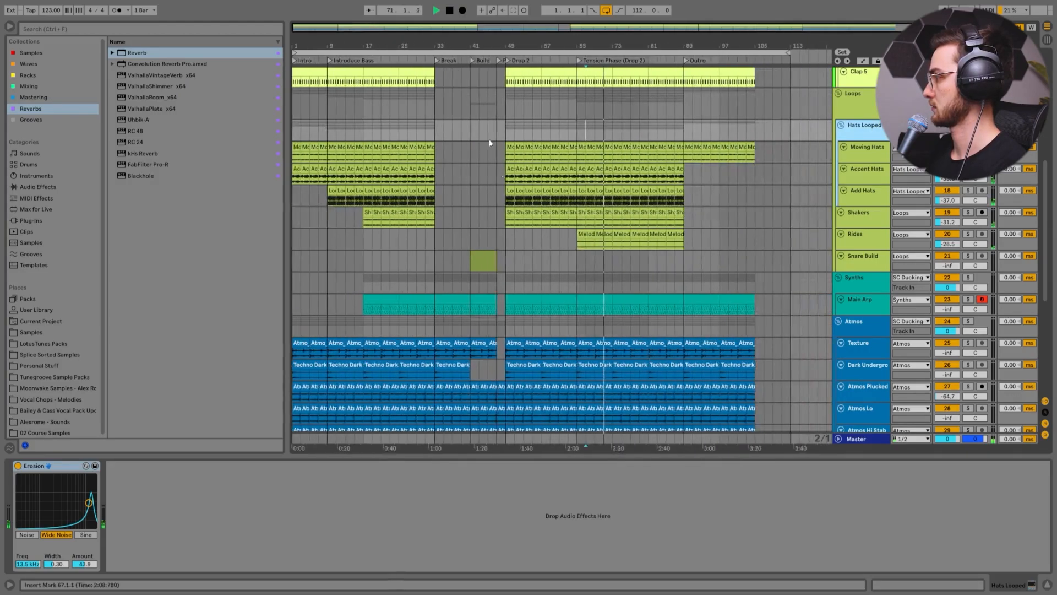
Play the arrangement briefly from bar 77 and locate the Atmos tracks.
left_click(634, 267)
key("space")
key("space")
scroll(635, 267, "down", 2)
scroll(634, 267, "down", 6)
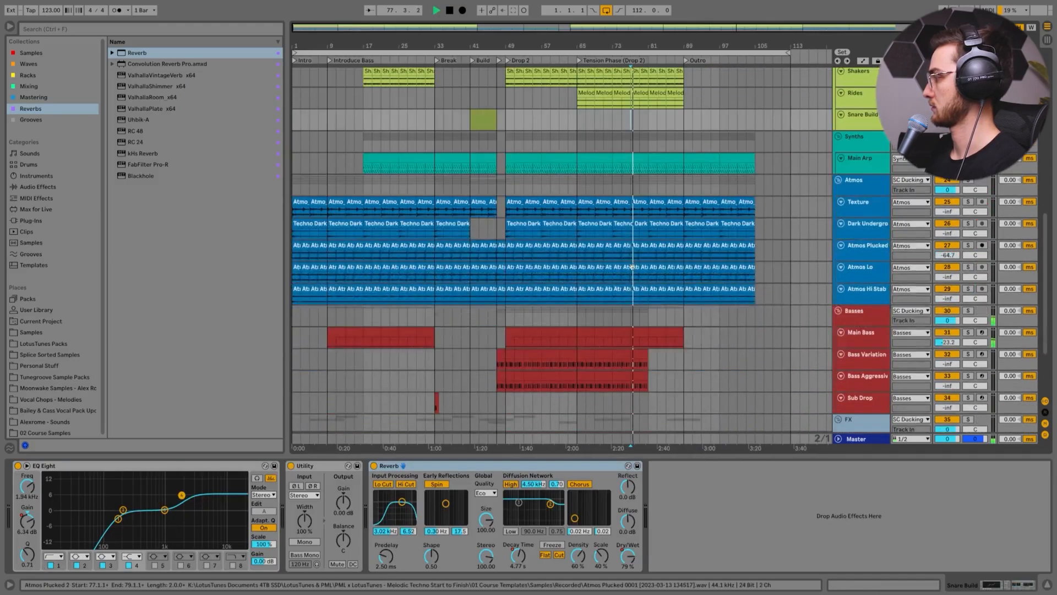
scroll(300, 175, "up", 2)
key("space")
Audition the Texture track from bar 1 and bar 9, and set its volume to -42.8 dB.
left_click(299, 175)
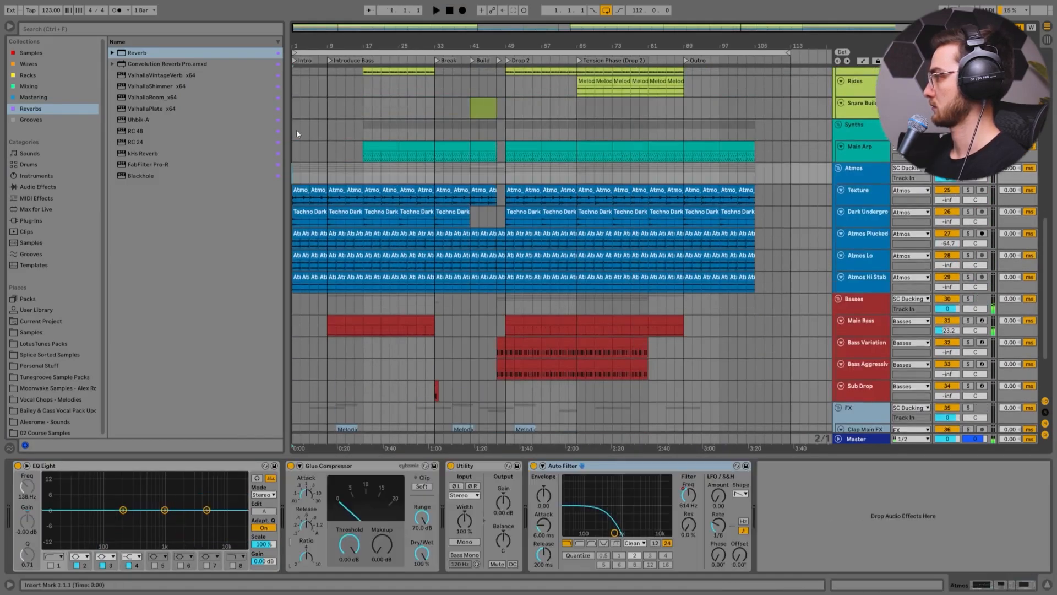
key("plus")
left_click(299, 197)
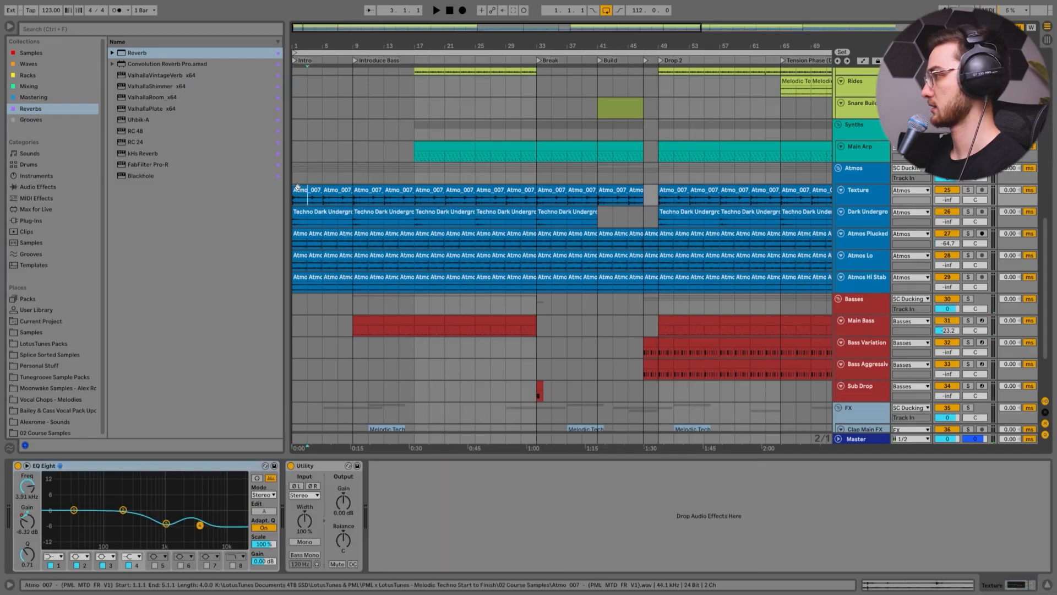
left_click(294, 168)
left_click(298, 192)
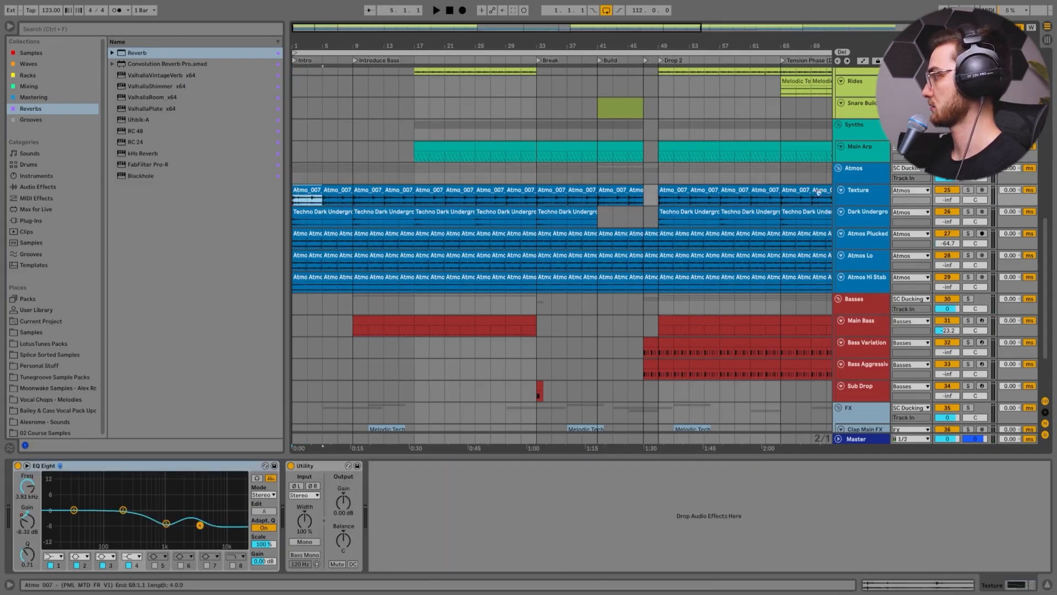
left_click(876, 198)
left_click(950, 203)
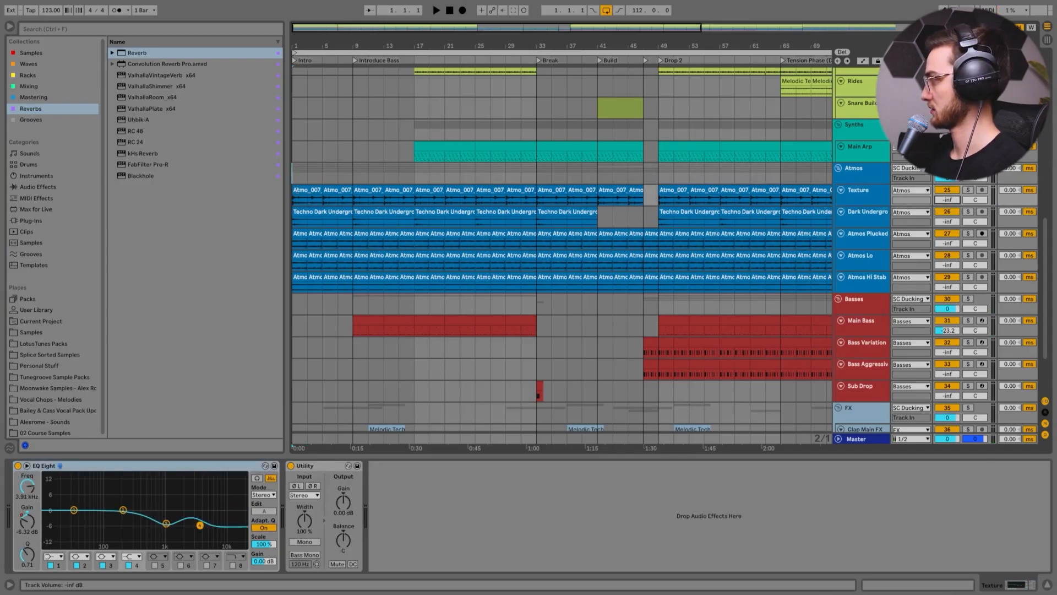
key("space")
mouse_move(948, 199)
left_mouse_down()
mouse_move(948, 187)
mouse_move(947, 198)
left_mouse_up()
left_click(358, 185)
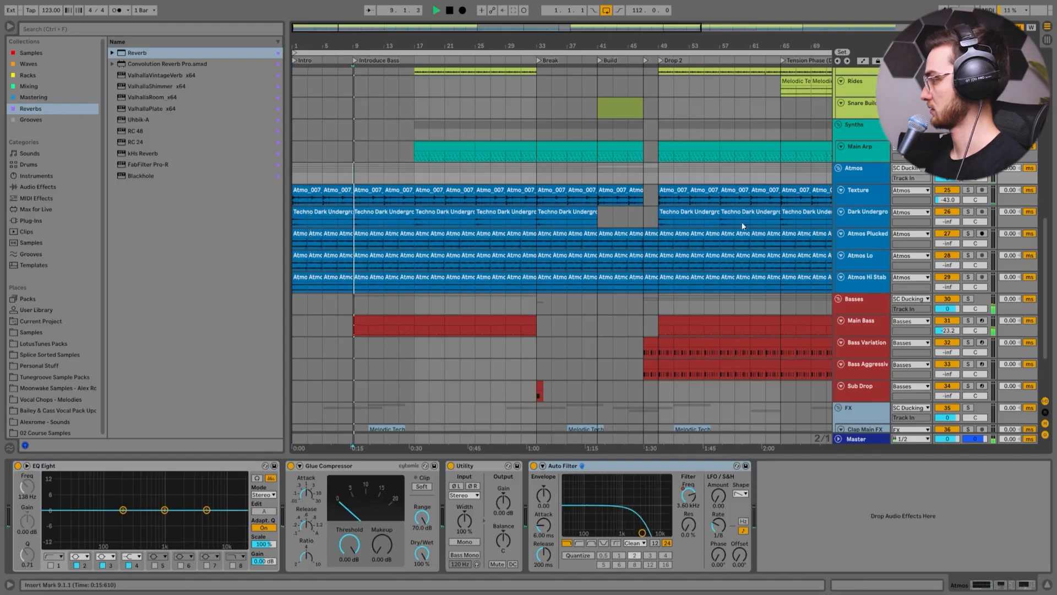
left_click(946, 199)
left_click_drag(946, 199, 947, 198)
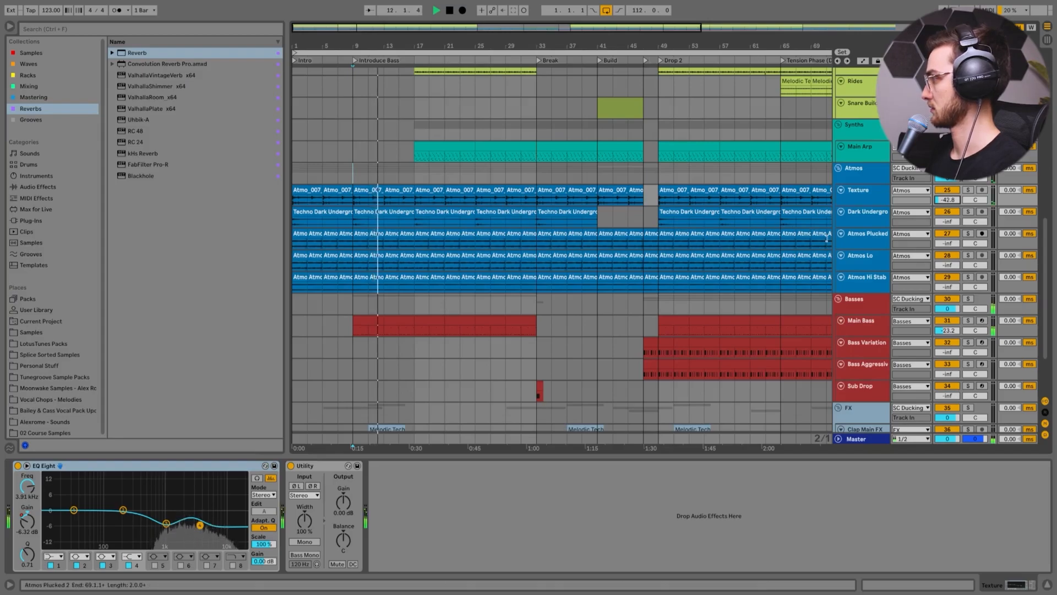
key("space")
Play the Dark Underground Stab clip from bar 9 and set the track volume to -16.1 dB.
left_click(368, 215)
left_click(370, 223)
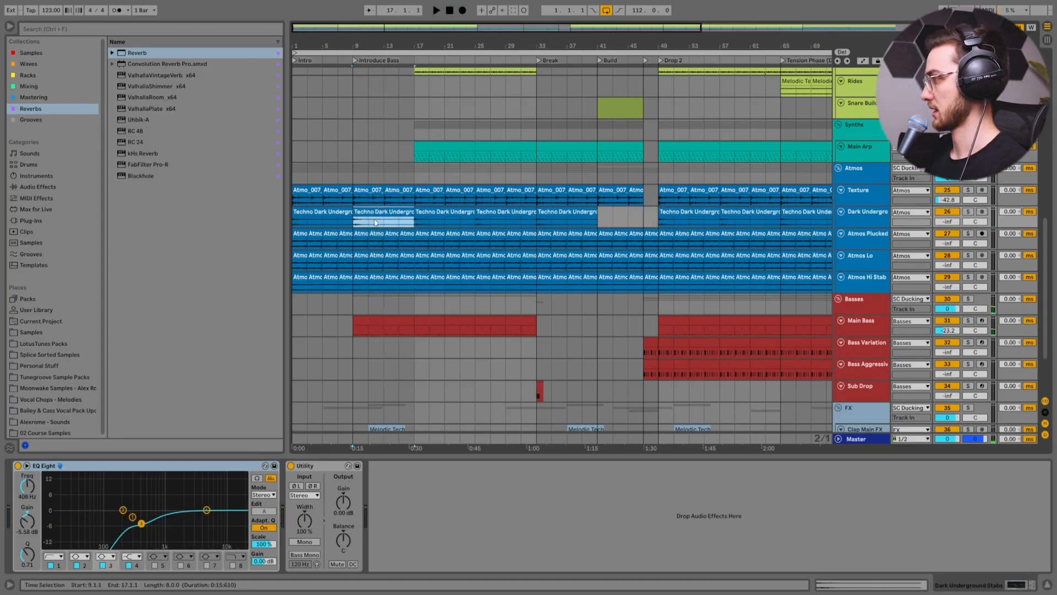
key("space")
mouse_move(947, 222)
left_mouse_down()
mouse_move(948, 209)
mouse_move(947, 223)
left_mouse_up()
key("space")
Play the Atmos Plucked track from bar 9 and set its volume to -10.8 dB.
key("space")
scroll(944, 217, "down", 2)
left_click(942, 190)
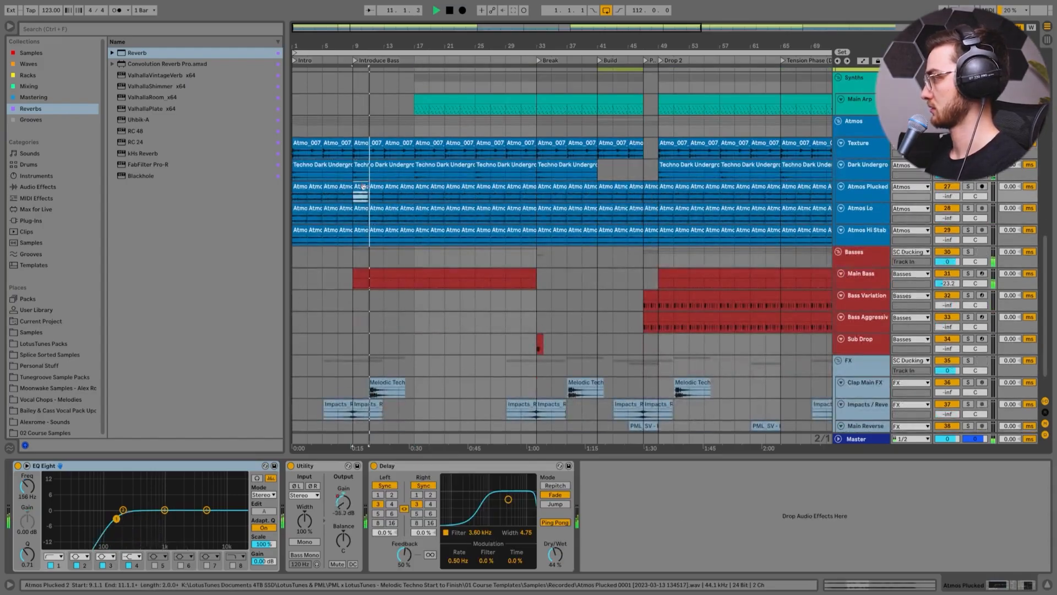
left_click_drag(952, 197, 948, 193)
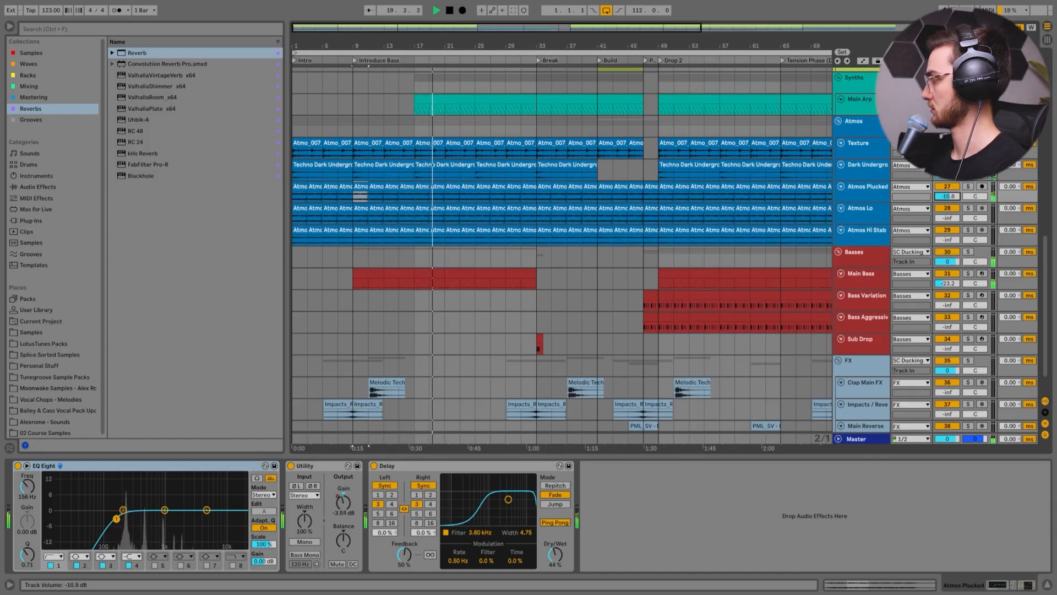
Set the Atmos Lo track volume to -15.5 dB and move EQ Eight band 1 to about 235 Hz and -10.3 dB.
left_click(872, 218)
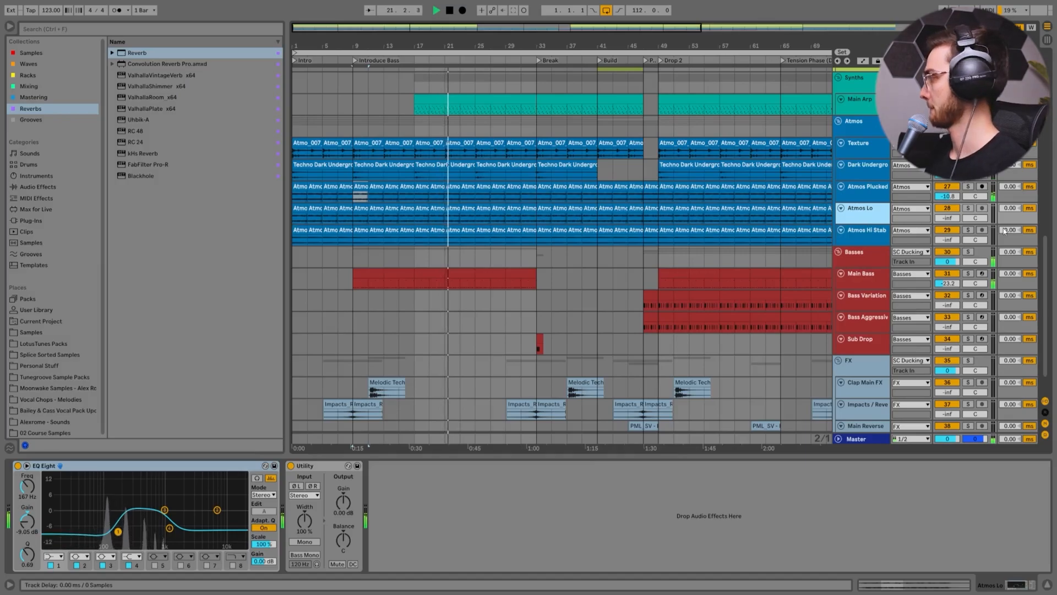
left_click(948, 218)
left_click_drag(947, 218, 947, 187)
left_click_drag(947, 217, 946, 233)
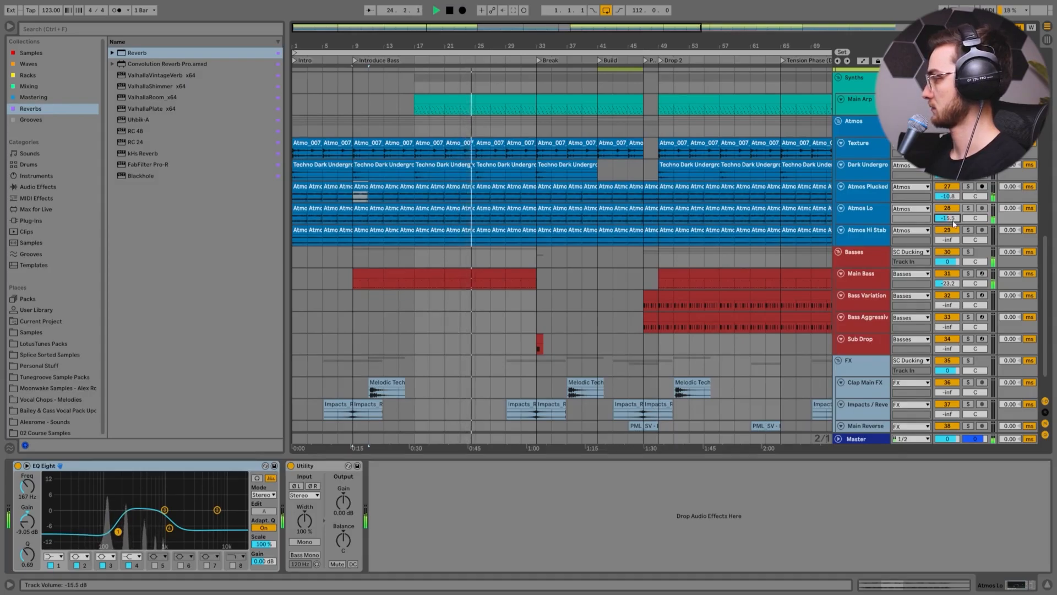
left_click_drag(118, 531, 126, 534)
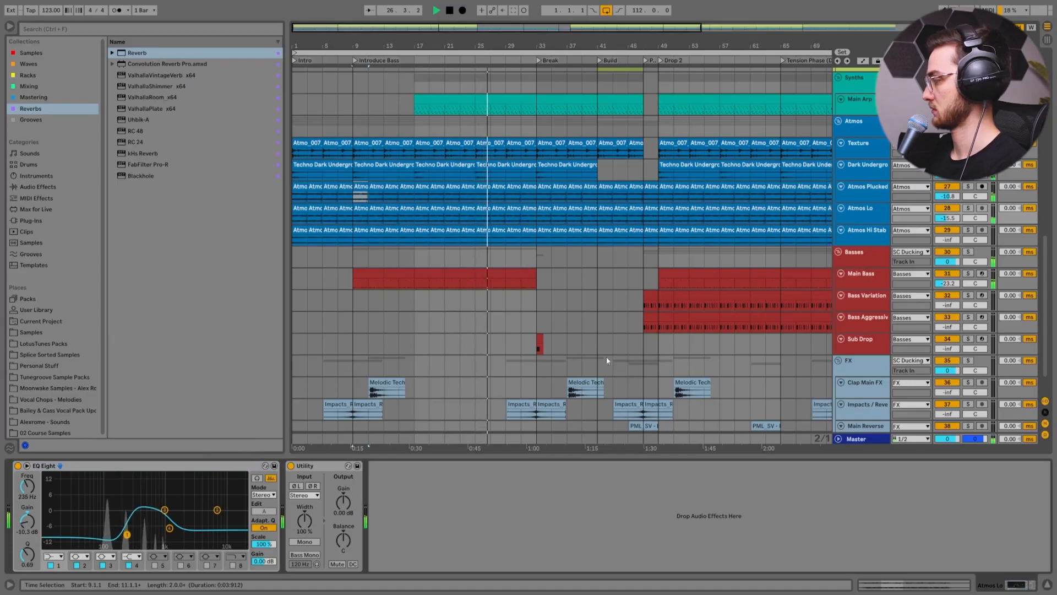
Set the Atmos Hi Stab track volume to -25.7 dB during playback.
left_click_drag(947, 243, 946, 231)
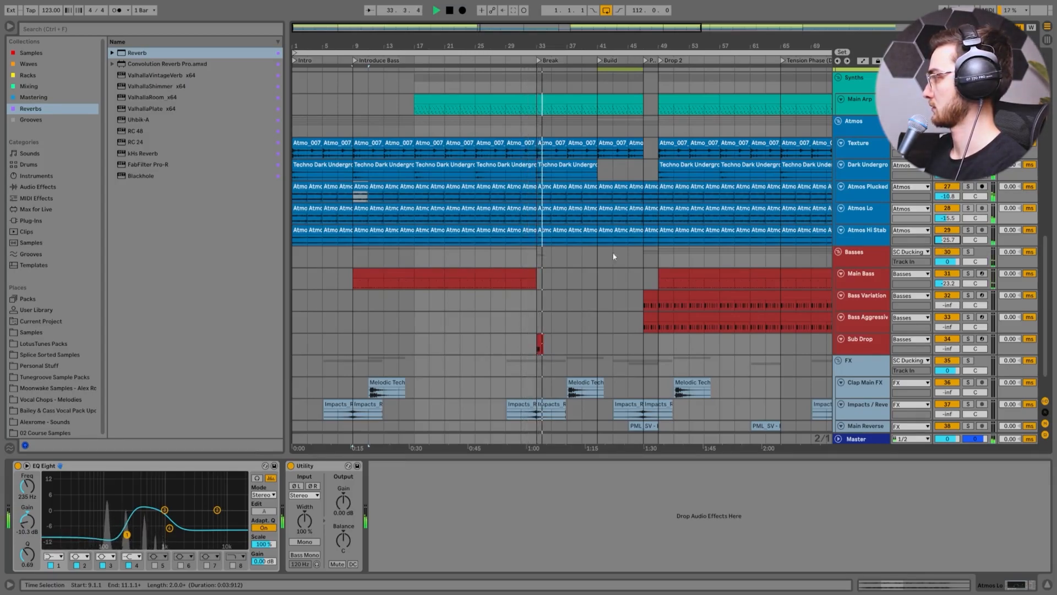
Set the Sub Drop track volume to -35.3 dB while replaying its clip at bar 33, and audition the lead-in from bar 29.
left_click(535, 264)
scroll(536, 267, "down", 1)
left_click(538, 307)
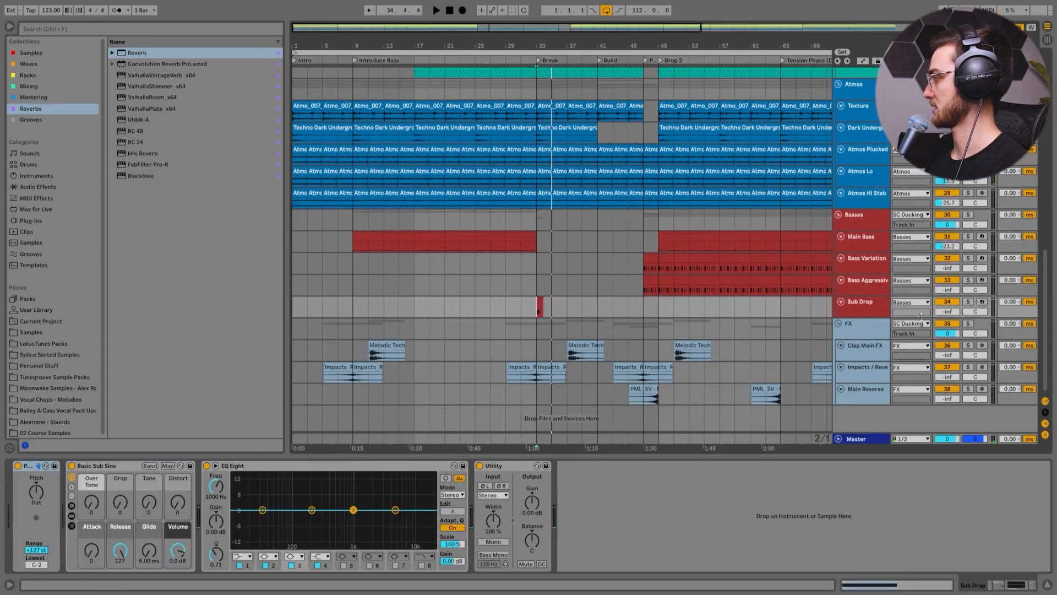
key("space")
left_click_drag(948, 313, 947, 289)
key("space")
key("space")
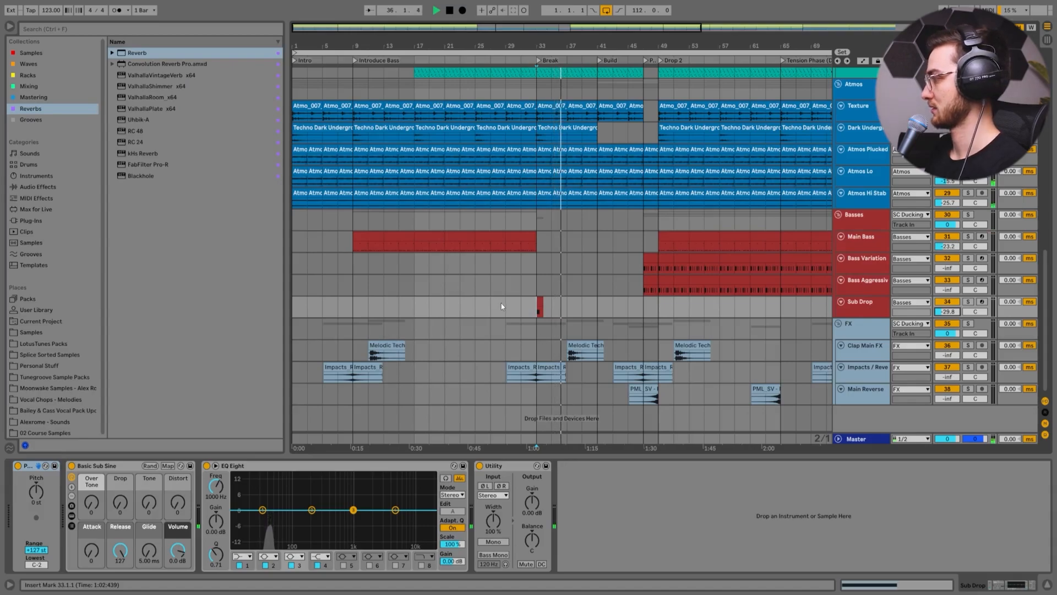
key("space")
key("space")
left_click_drag(949, 314, 949, 329)
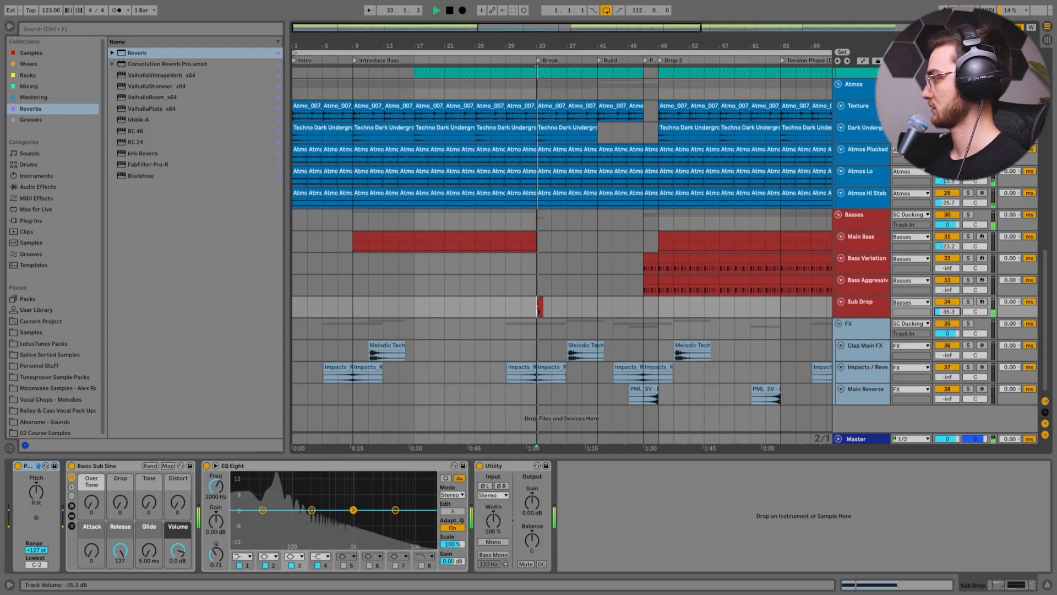
left_click(509, 303)
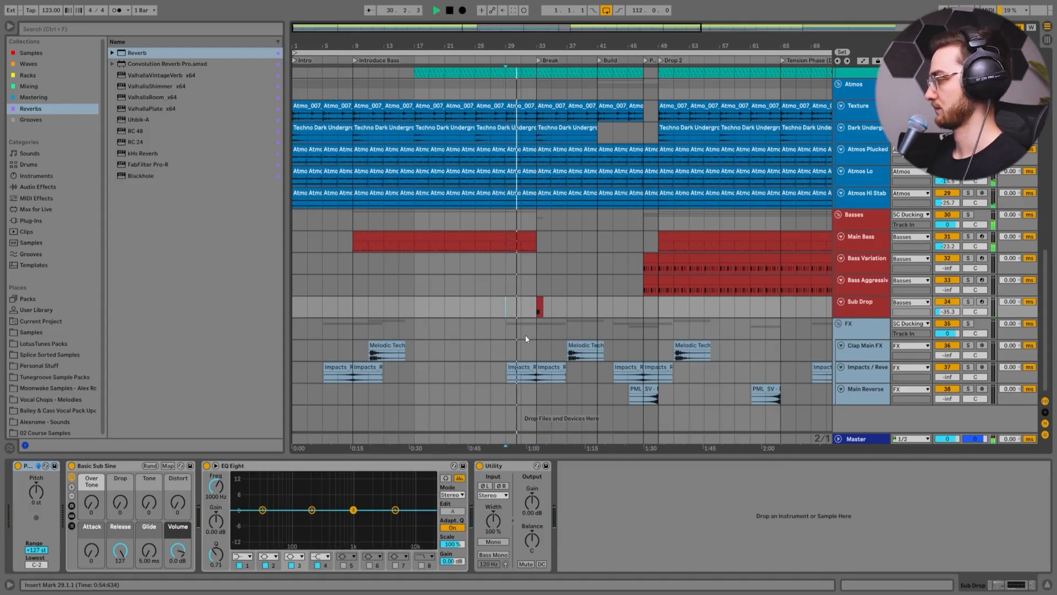
Set the Main Arp track volume to -27.8 dB while playing from bar 33.
scroll(556, 313, "up", 4)
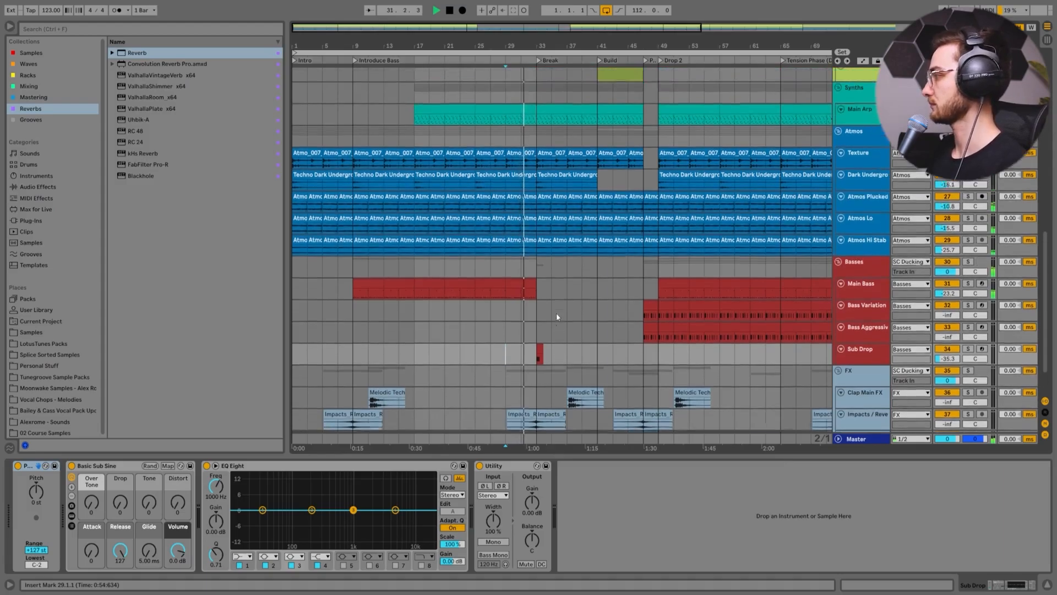
scroll(570, 311, "up", 3)
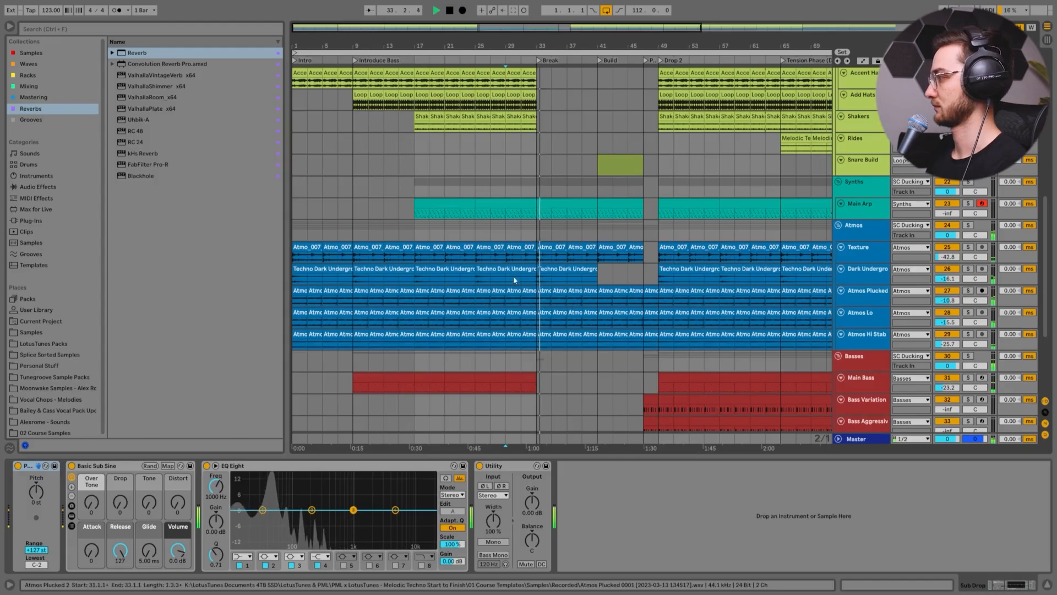
left_click(413, 229)
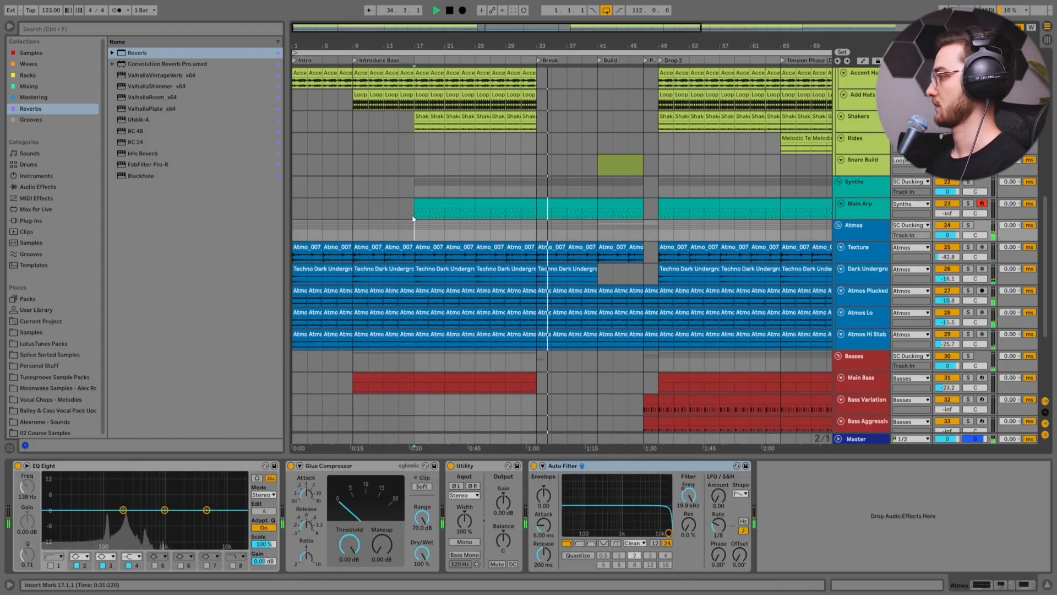
left_click(412, 215)
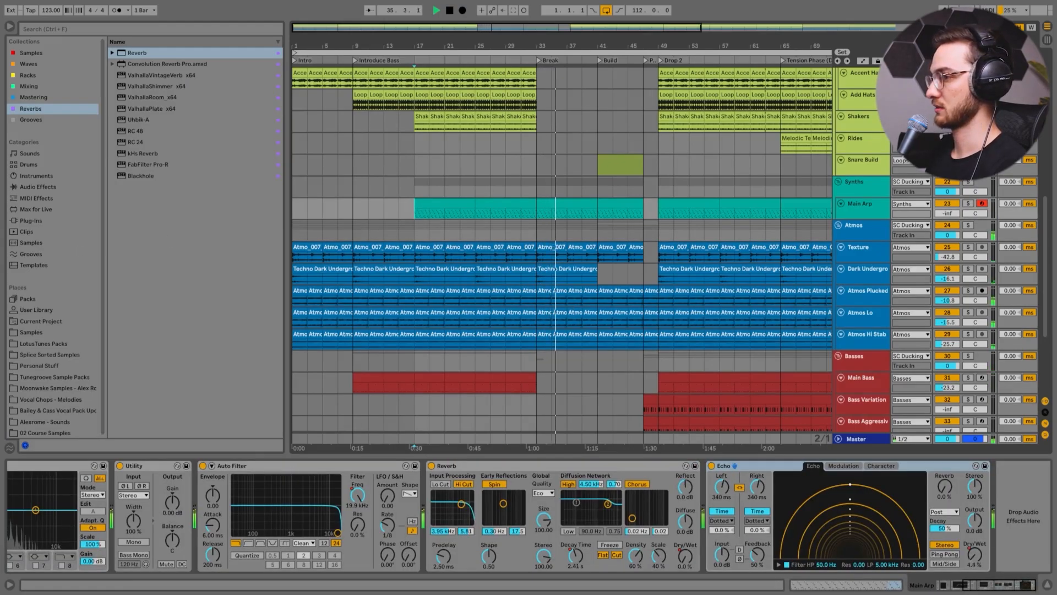
left_click(377, 212)
key("space")
scroll(352, 226, "up", 2)
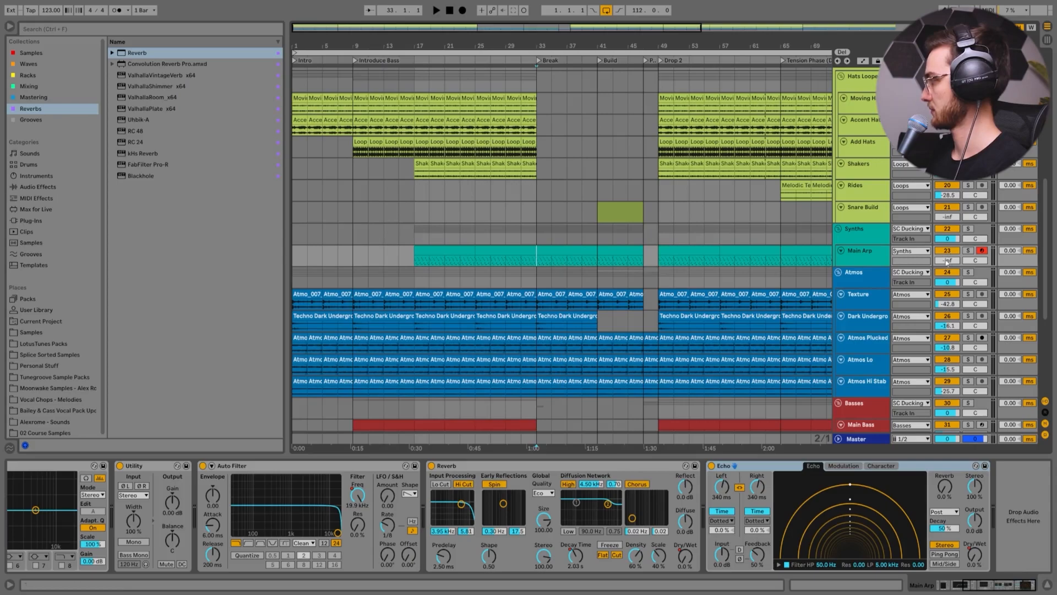
left_click_drag(948, 264, 947, 259)
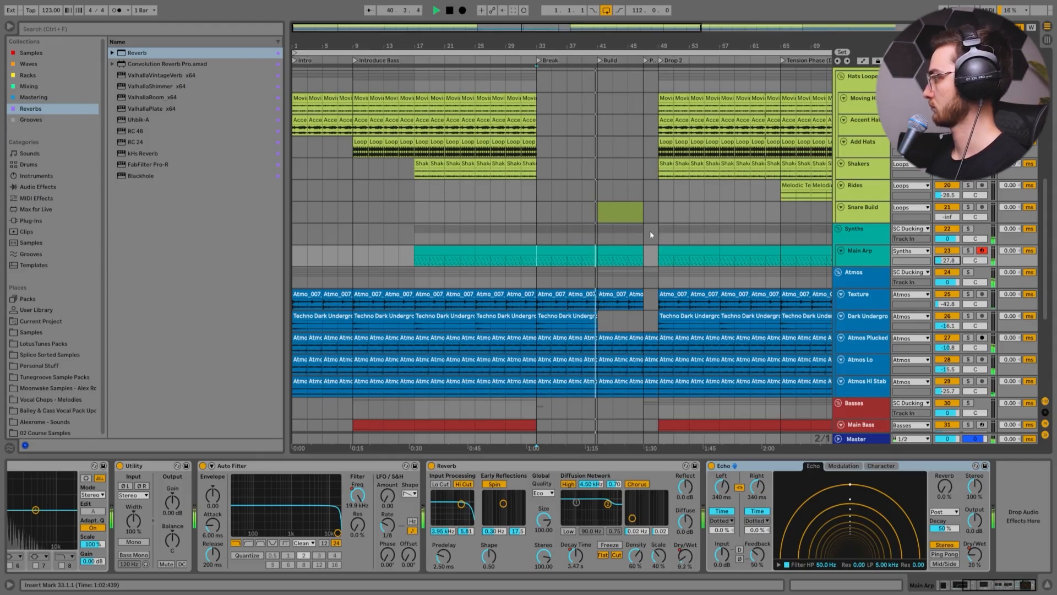
left_click(629, 231)
scroll(629, 232, "down", 3)
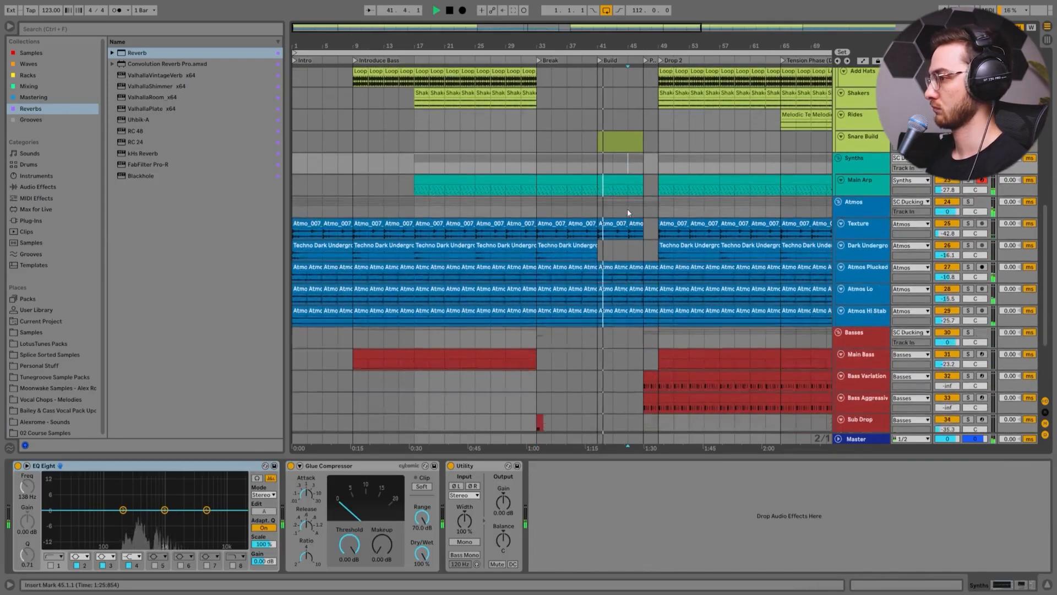
scroll(626, 209, "down", 2)
scroll(633, 201, "down", 3)
scroll(640, 292, "up", 2)
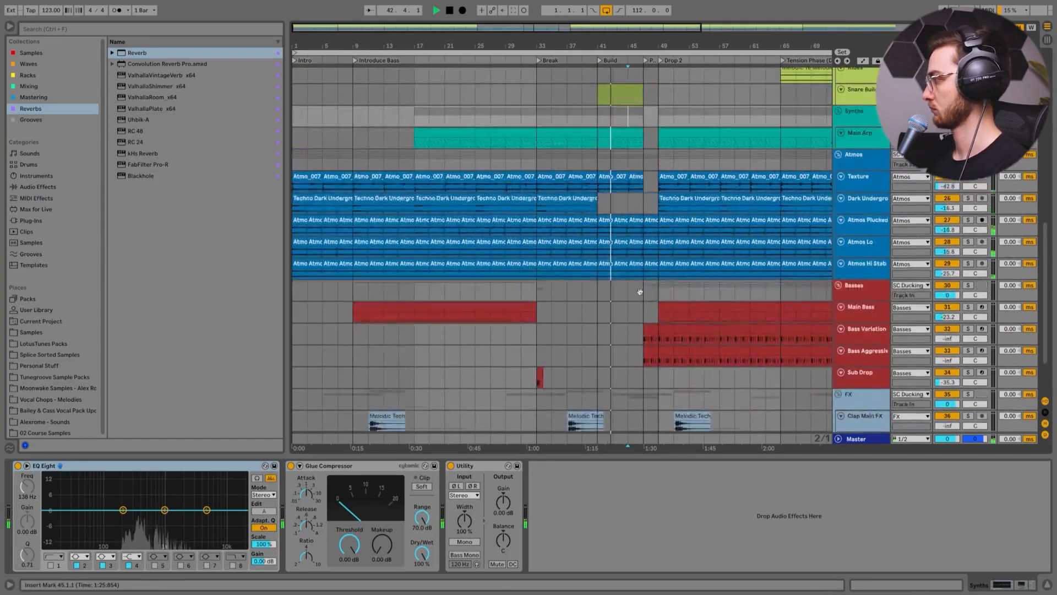
scroll(639, 291, "up", 4)
key("plus")
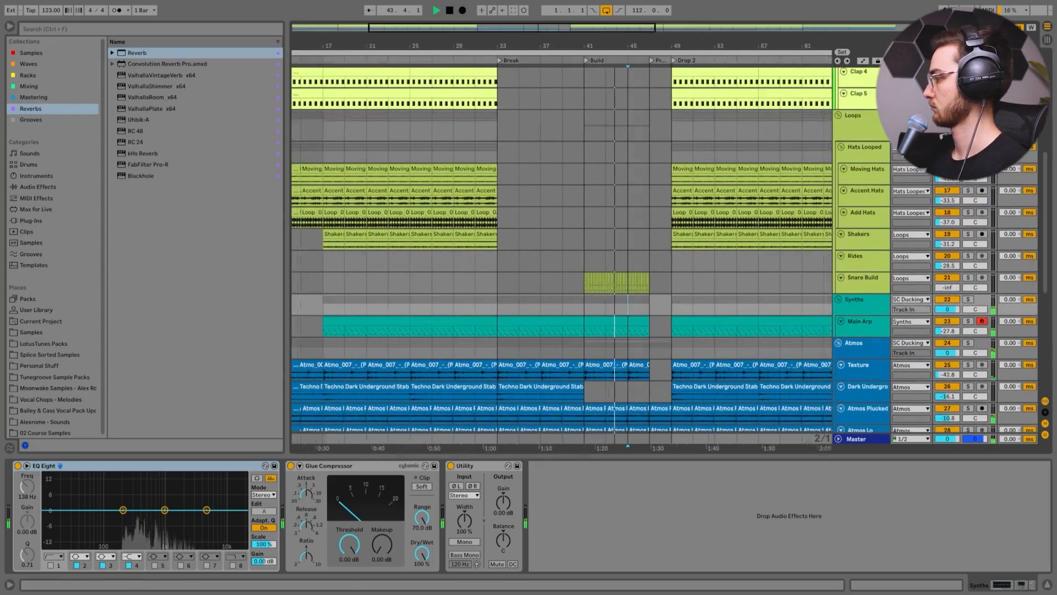
left_click(615, 321)
scroll(616, 321, "down", 2)
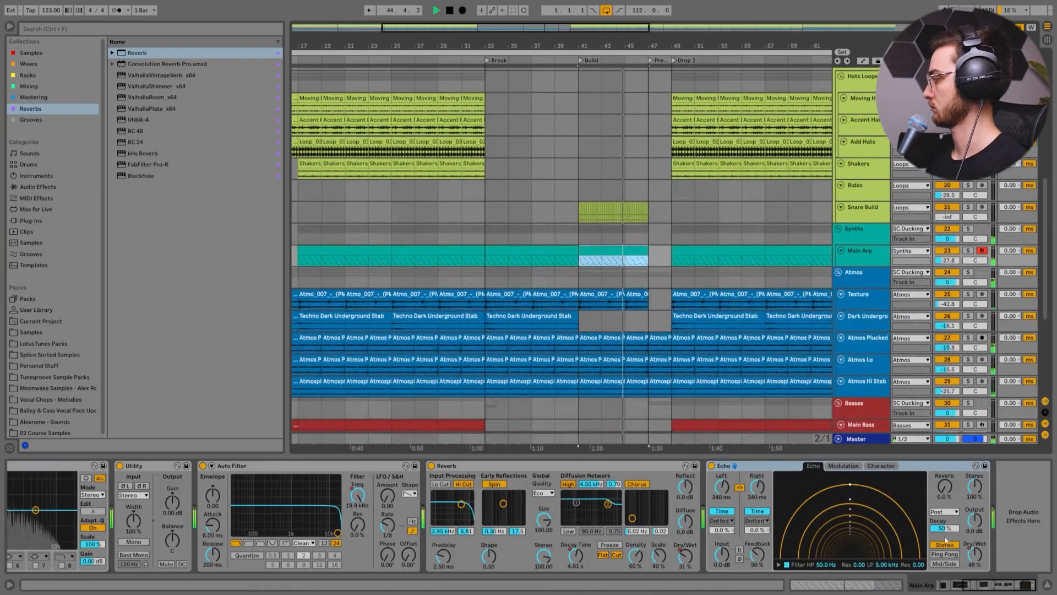
scroll(821, 546, "left", 5)
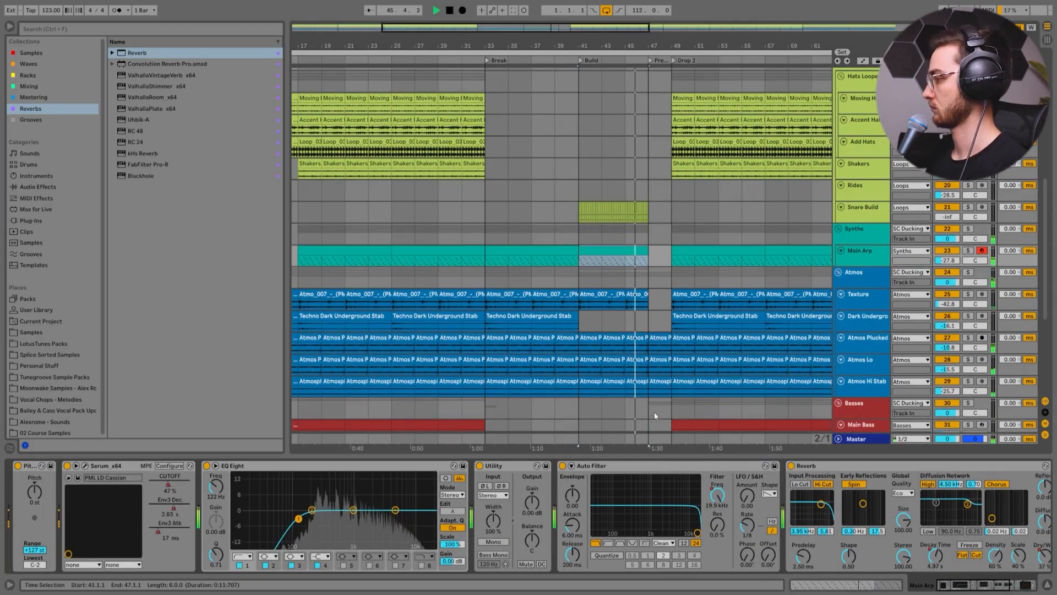
scroll(685, 266, "down", 2)
scroll(707, 260, "down", 2)
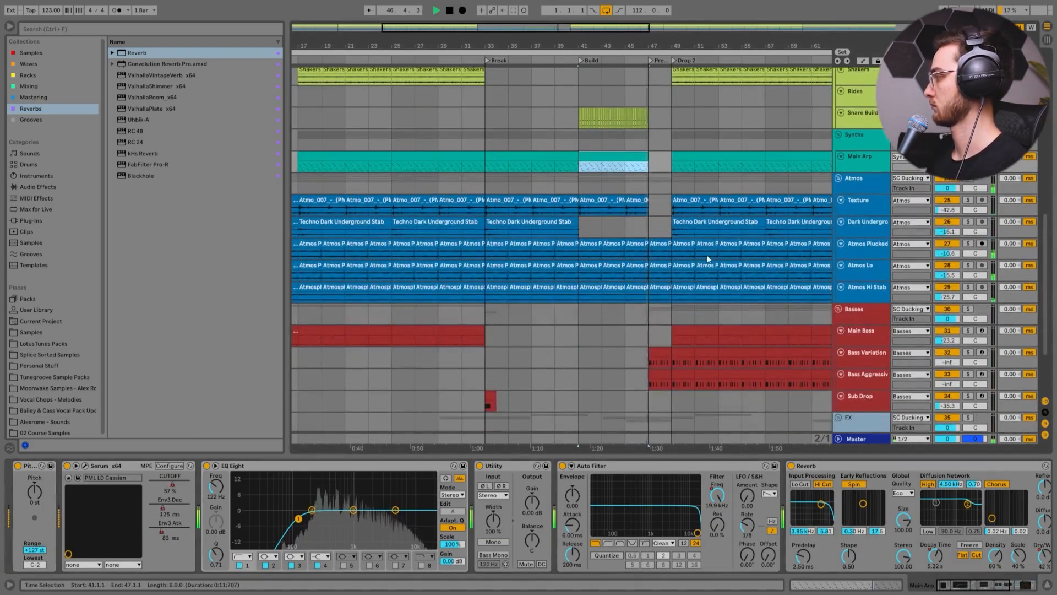
scroll(685, 231, "down", 2)
left_click(652, 217)
scroll(635, 226, "up", 1)
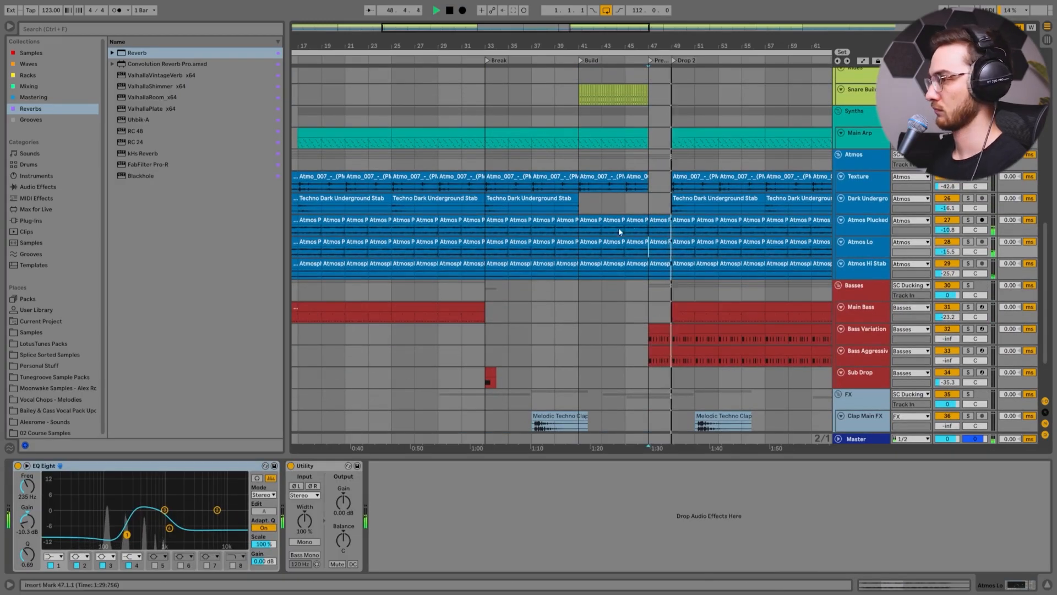
Set the Atmos Plucked track volume to -13.9 dB while replaying the section from bar 29.
scroll(571, 228, "down", 3)
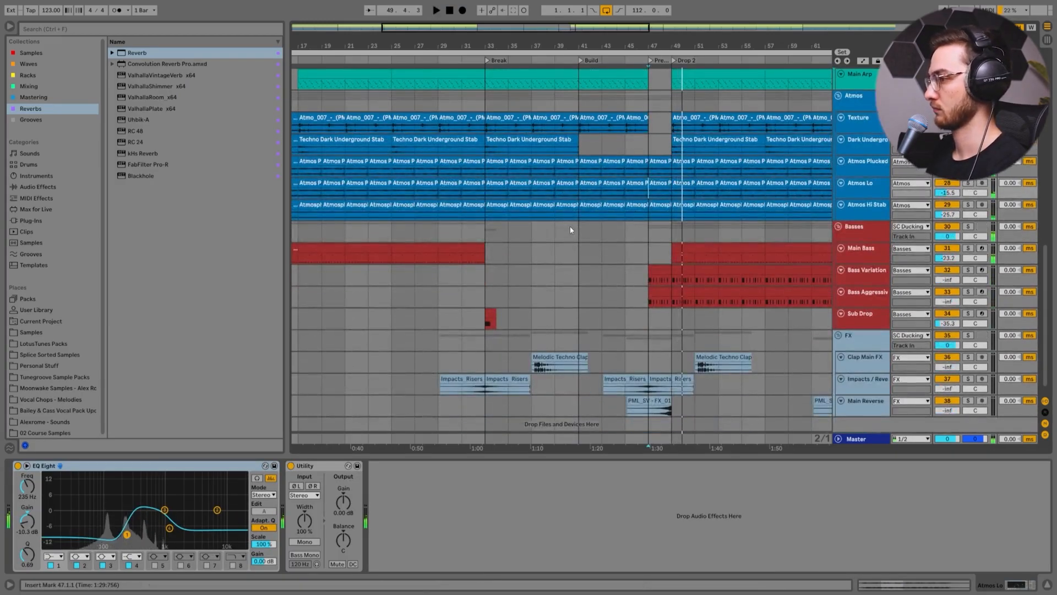
scroll(567, 228, "down", 1)
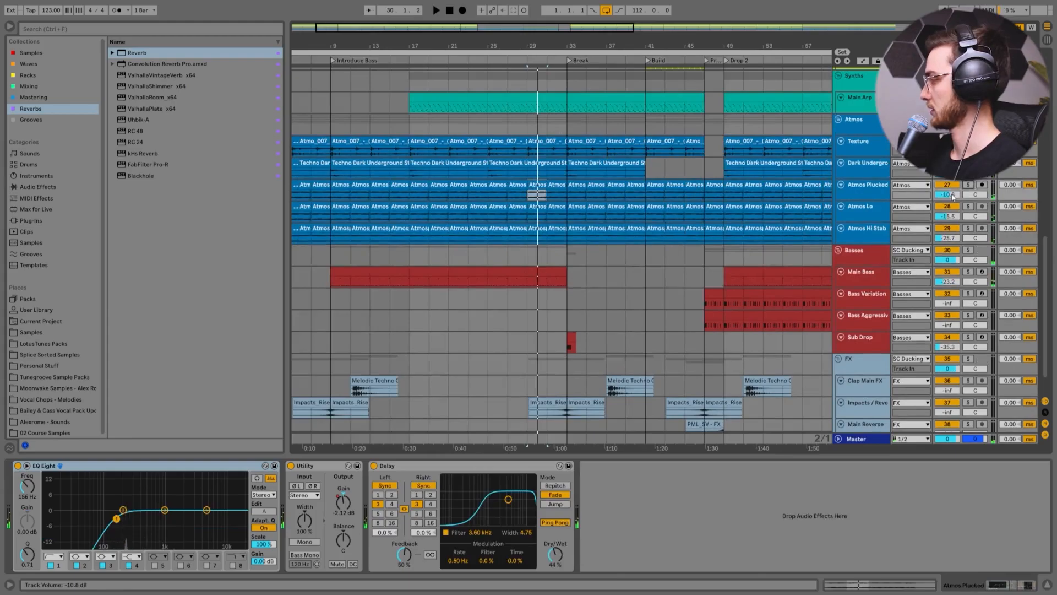
key("space")
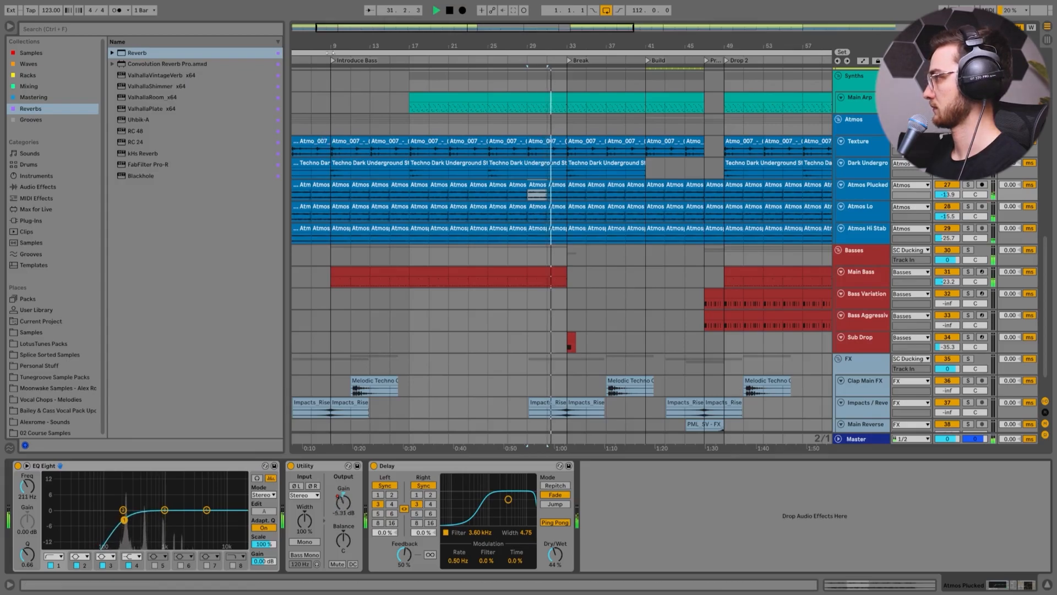
Raise the Main Arp track volume to -21.4 dB while playing the break around bar 35.
left_click_drag(327, 48, 365, 47)
scroll(620, 249, "up", 5)
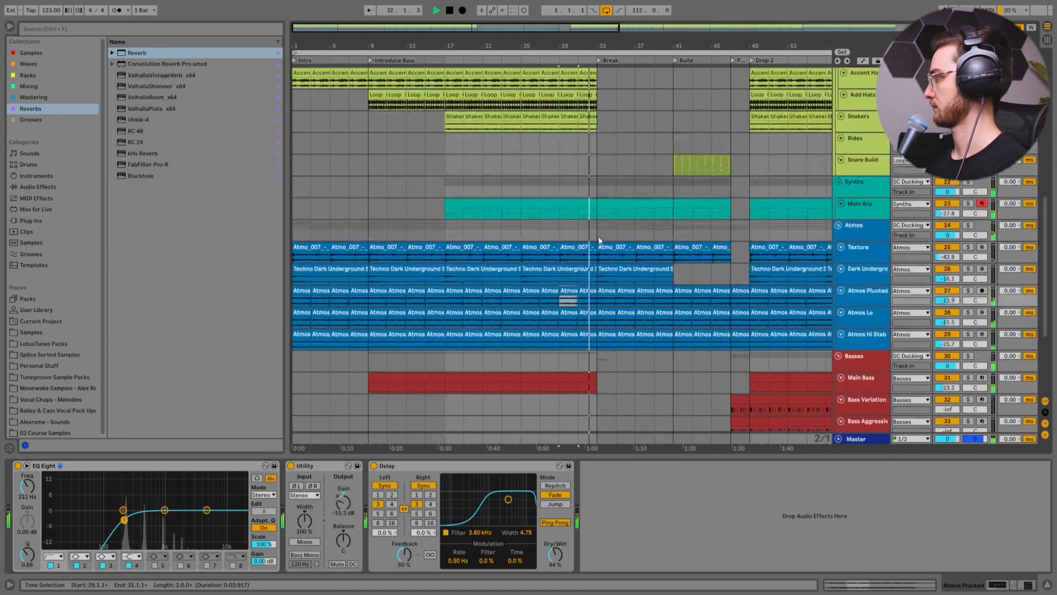
left_click(616, 209)
left_click_drag(946, 213, 946, 180)
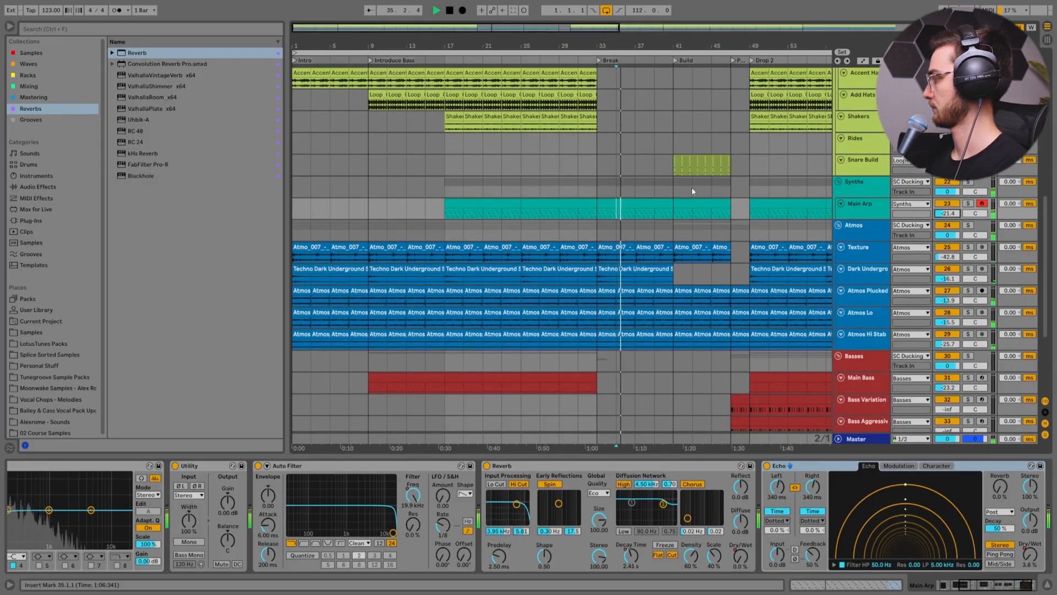
left_click(603, 187)
Set the Impacts / Reverse track volume to -24.2 dB while playing from bar 31.
scroll(604, 187, "down", 5)
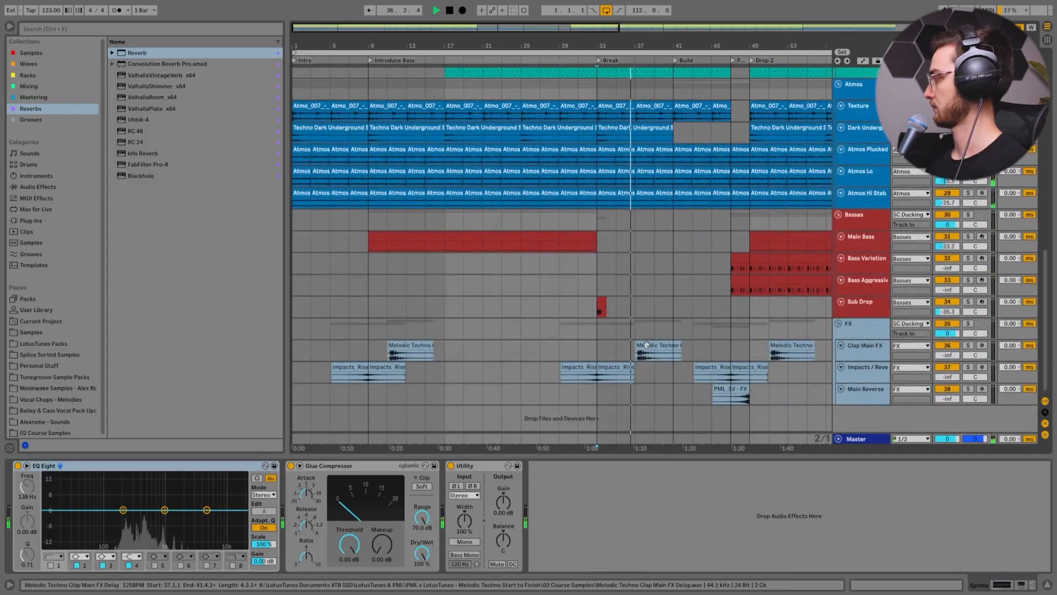
left_click(646, 344)
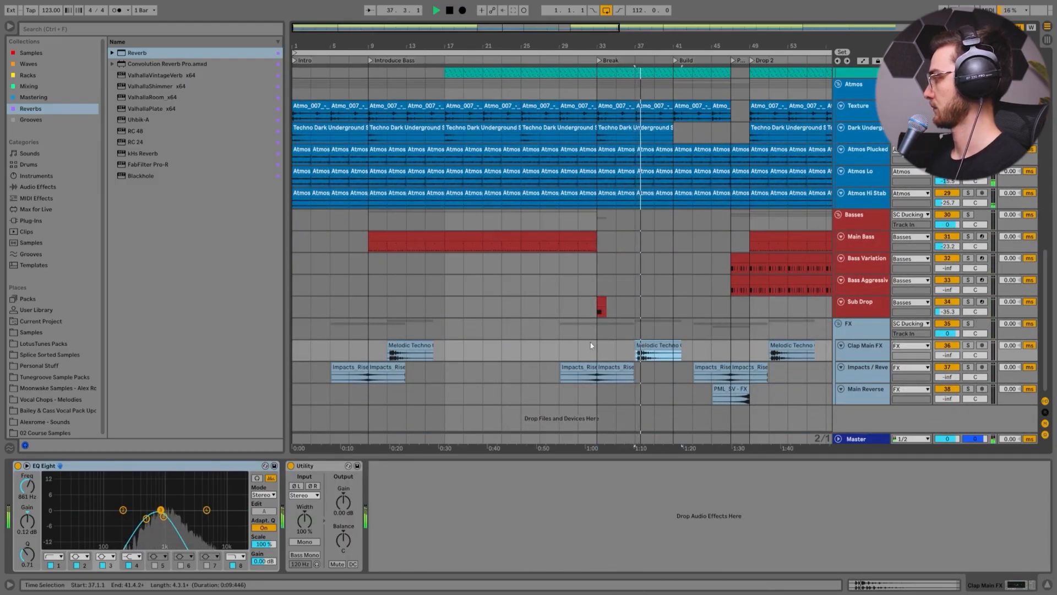
left_click(609, 368)
key("space")
left_click(585, 380)
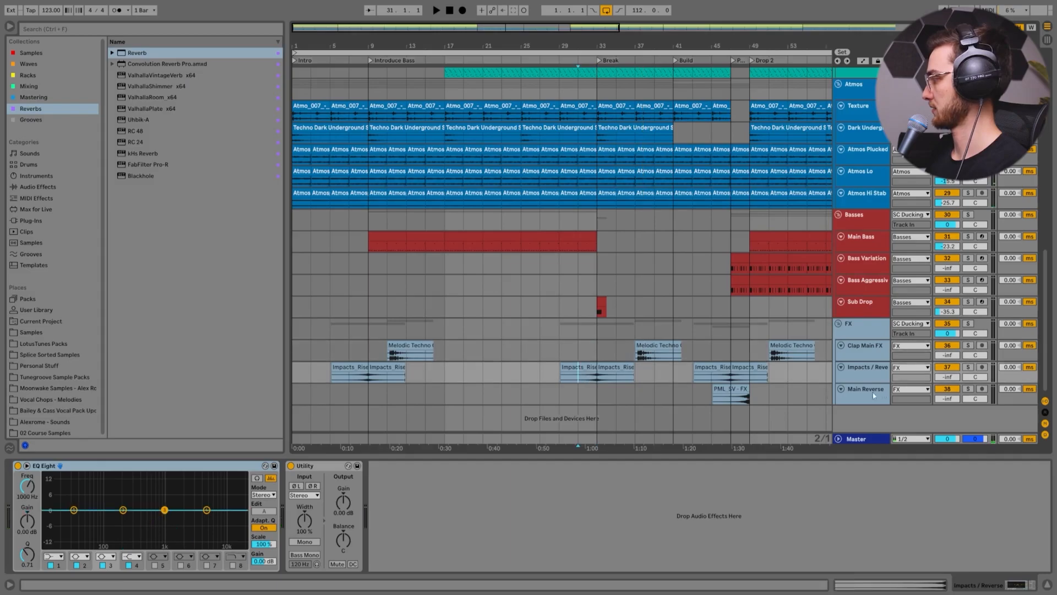
left_click_drag(954, 379, 954, 363)
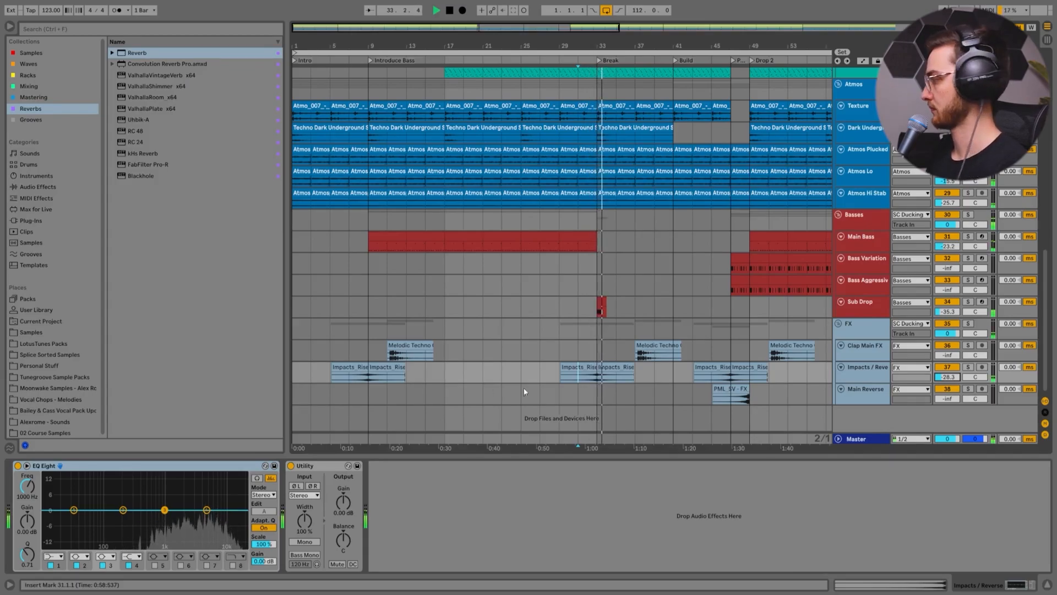
left_click_drag(947, 377, 947, 369)
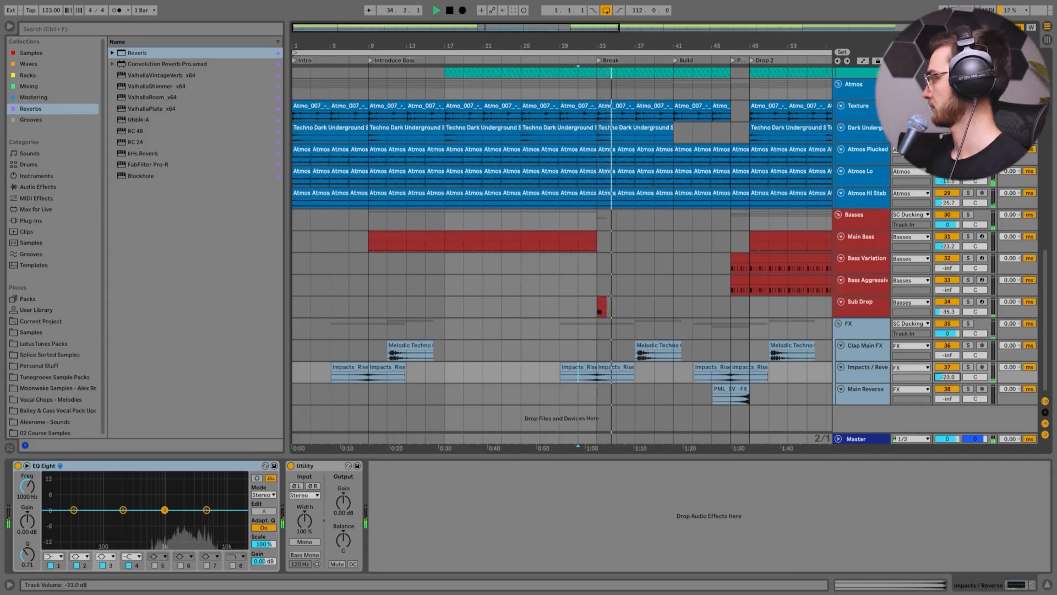
Set the Clap Main FX track volume to -28.5 dB while playing its first clip from bar 11.
left_click(399, 345)
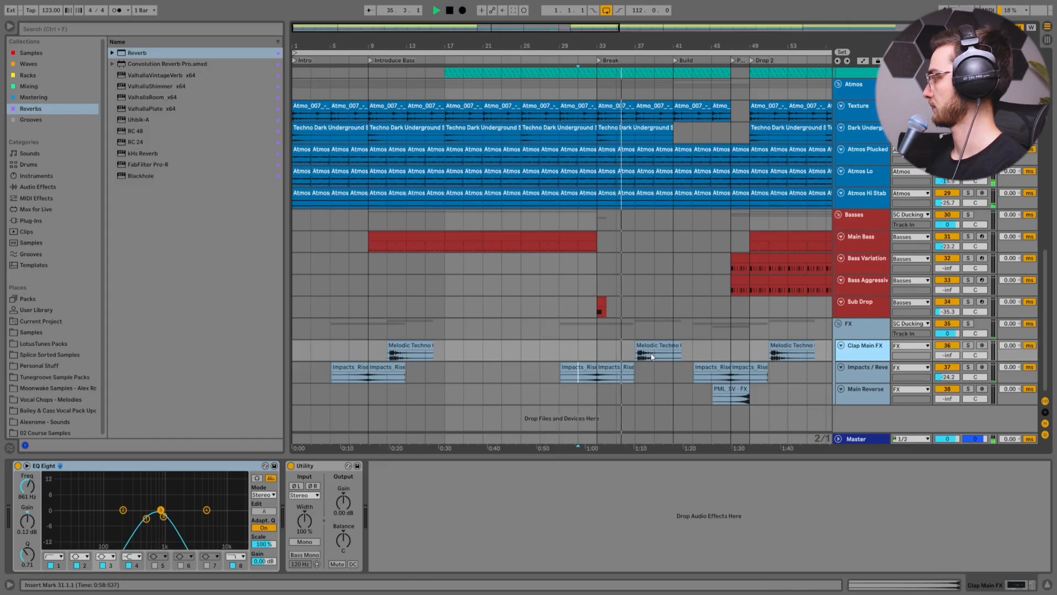
left_click(399, 345)
key("space")
key("space")
mouse_move(946, 354)
left_mouse_down()
mouse_move(946, 330)
mouse_move(947, 353)
left_mouse_up()
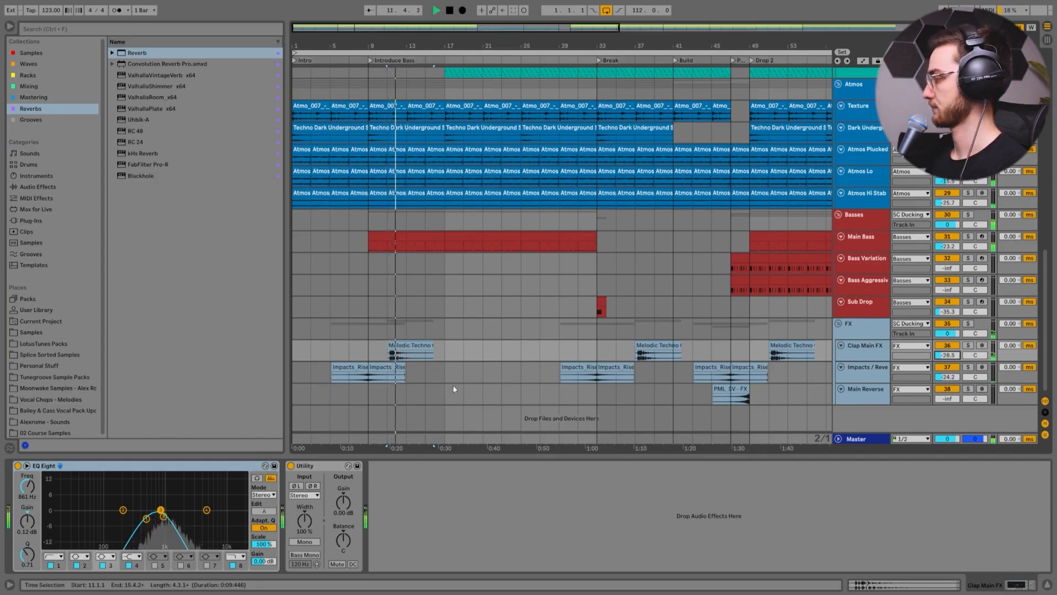
Set the Main Reverse track volume to -29.6 dB and replay its clip before Drop 2 from bar 47.
left_click(725, 395)
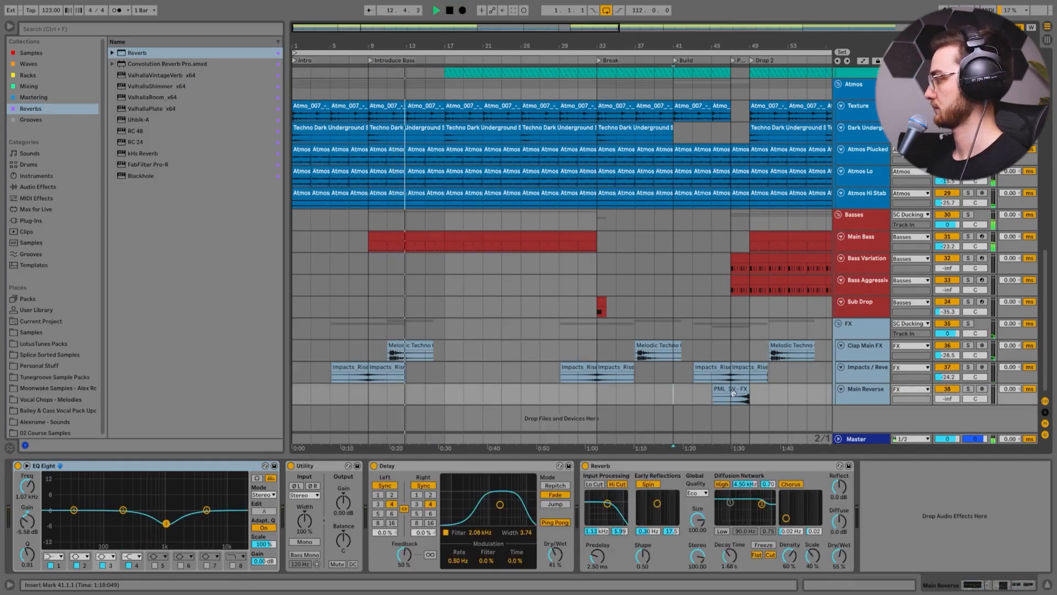
left_click(865, 391)
left_click_drag(694, 46, 530, 44)
left_click(566, 390)
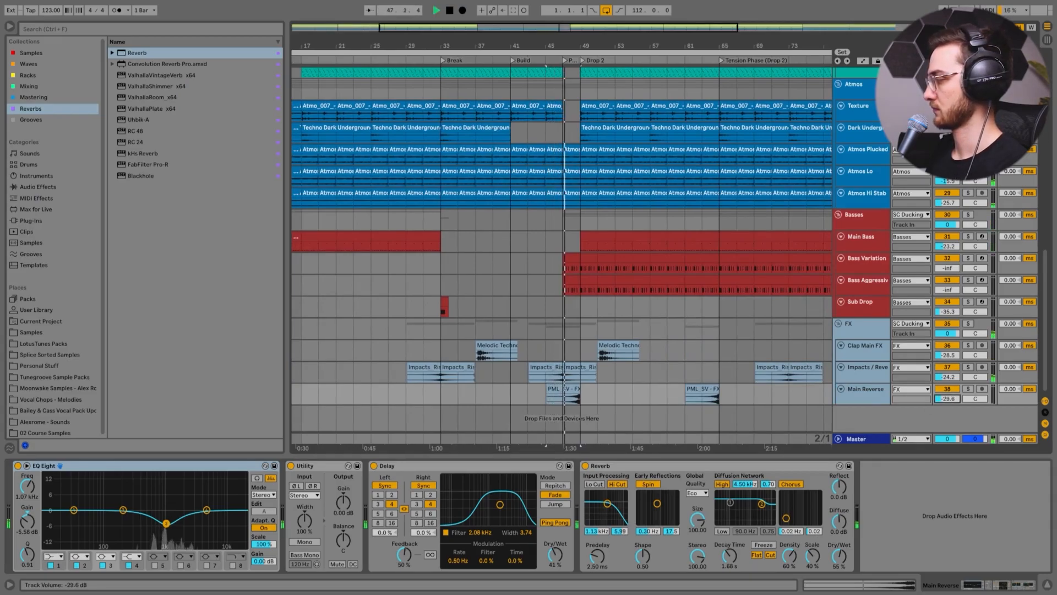
mouse_move(947, 398)
left_mouse_down()
mouse_move(948, 409)
mouse_move(948, 396)
left_mouse_up()
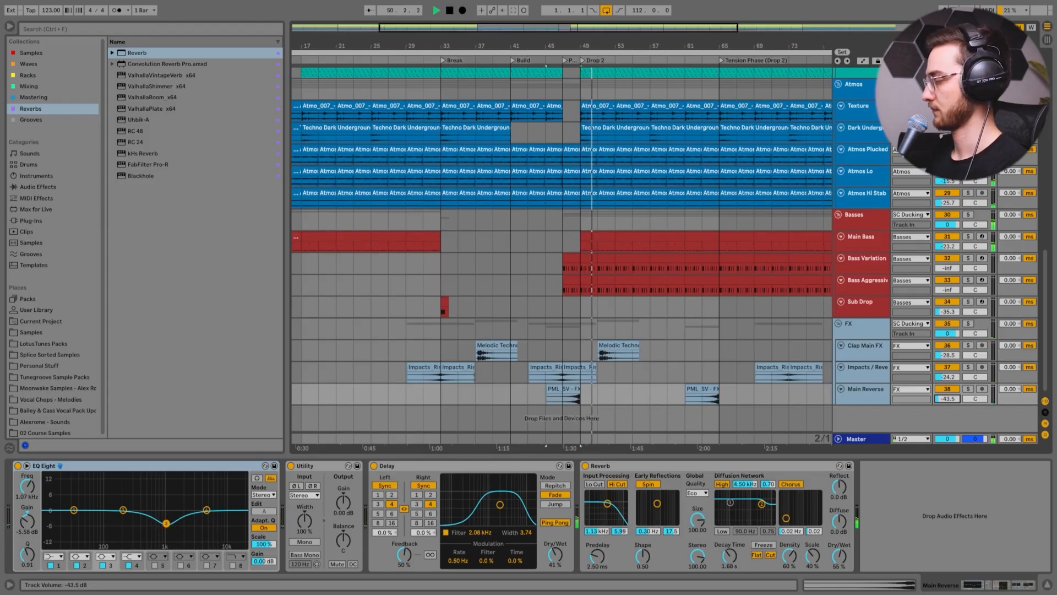
left_click_drag(948, 398, 947, 406)
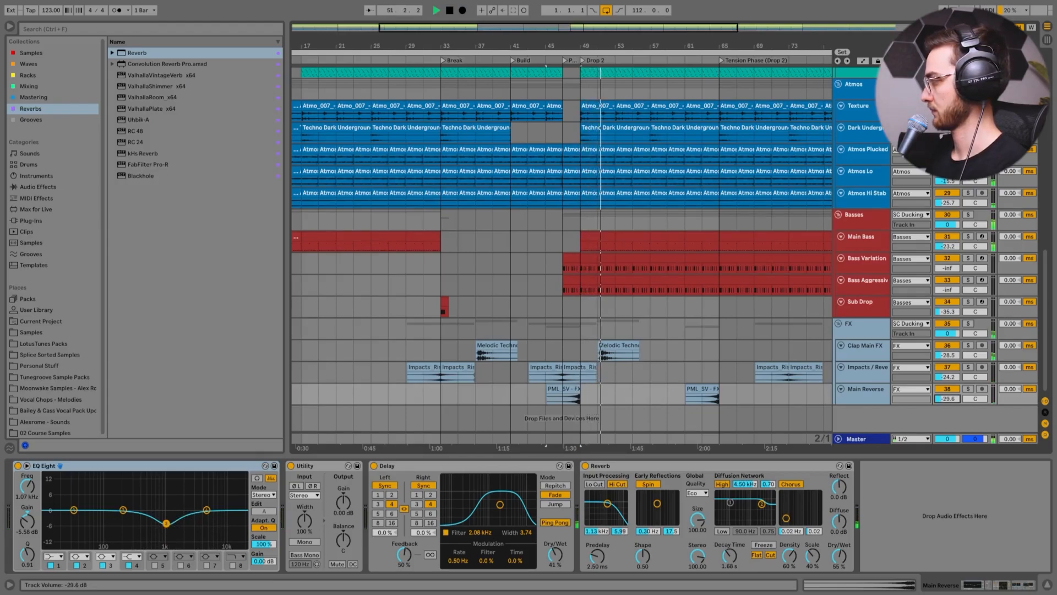
left_click(567, 401)
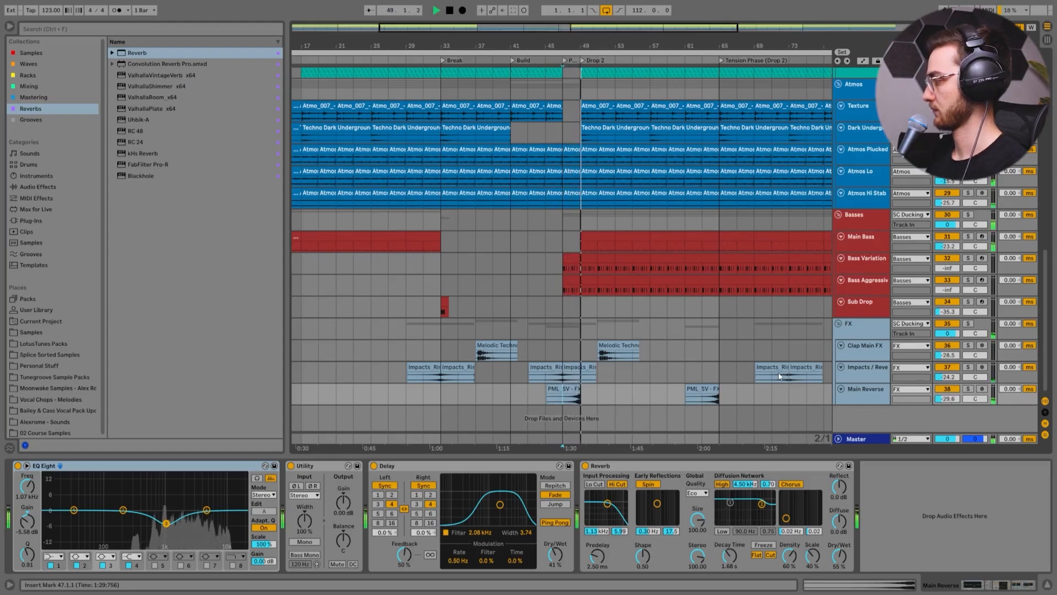
Set the Snare Build track volume to -17.1 dB while playing the build from bar 41.
scroll(642, 370, "up", 2)
scroll(642, 370, "up", 4)
key("space")
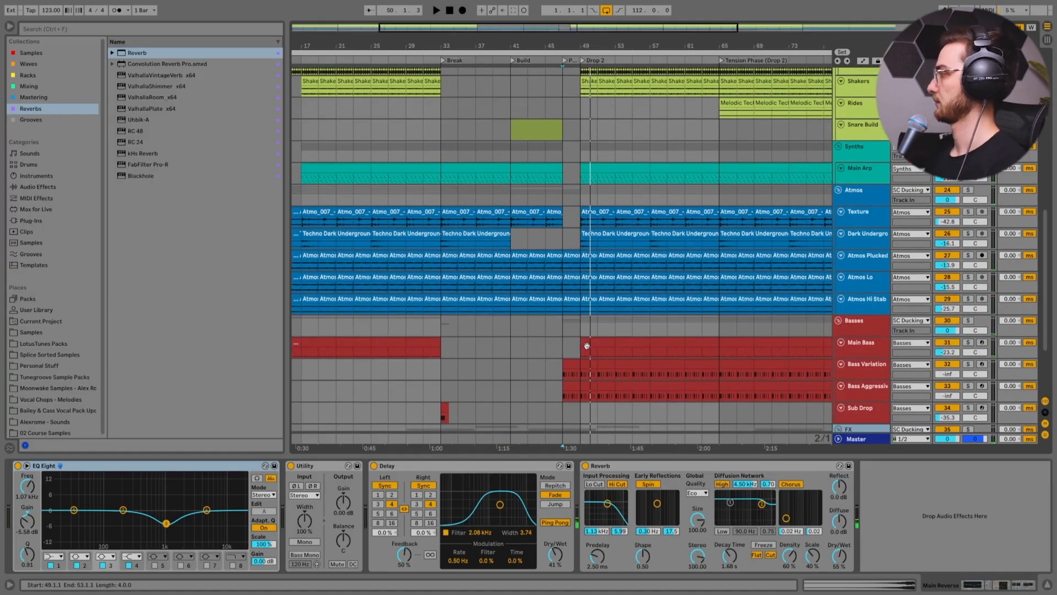
scroll(467, 263, "up", 3)
left_click(513, 191)
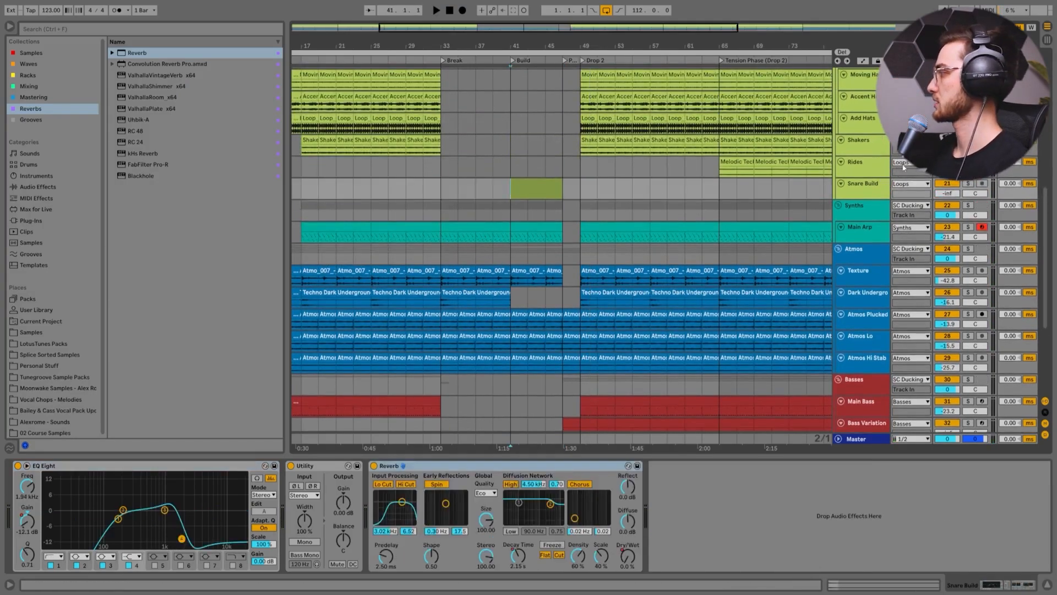
key("space")
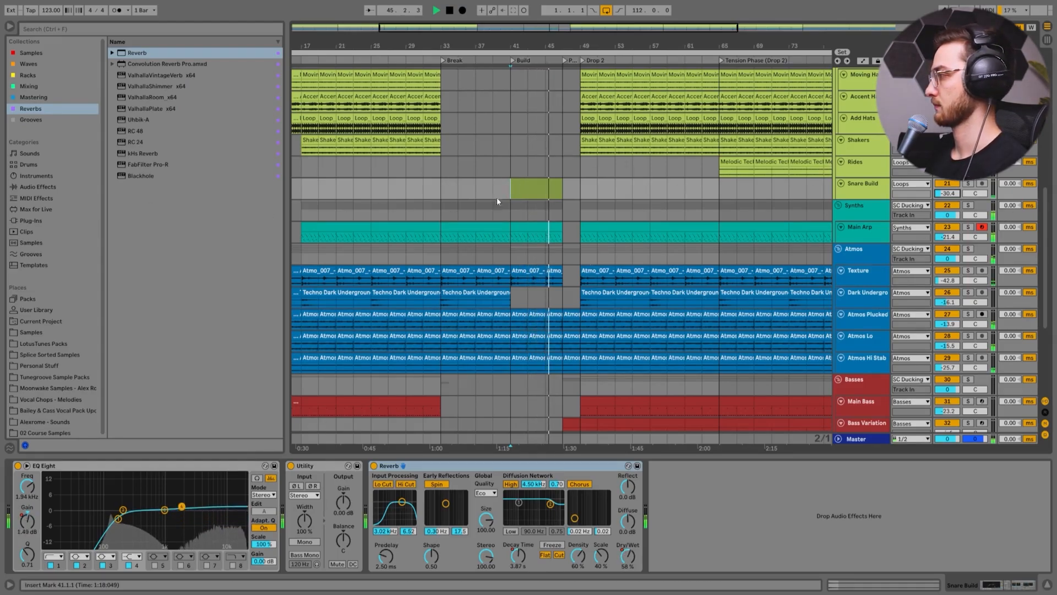
key("space")
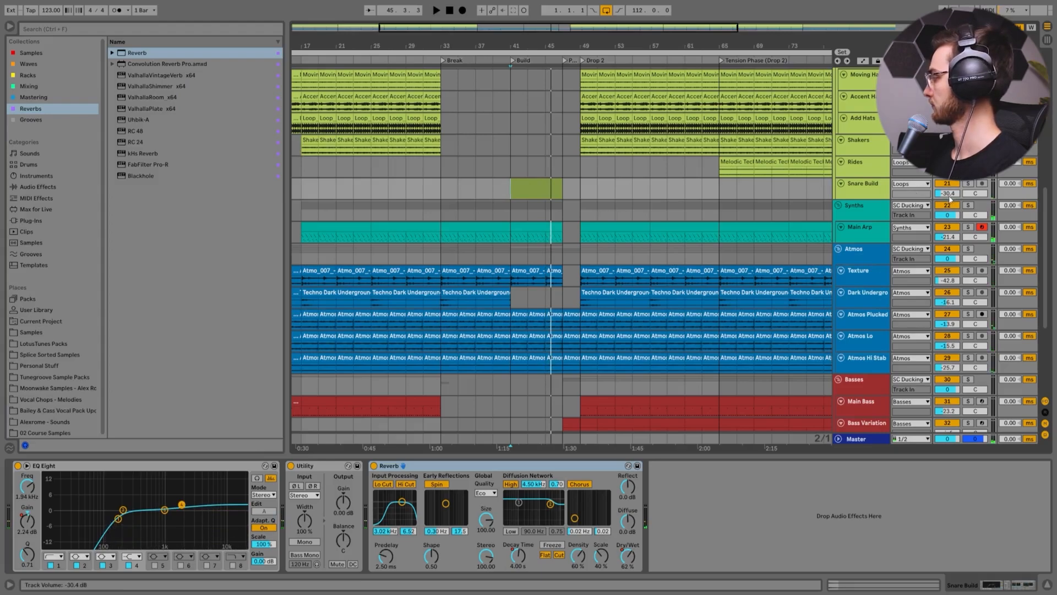
key("space")
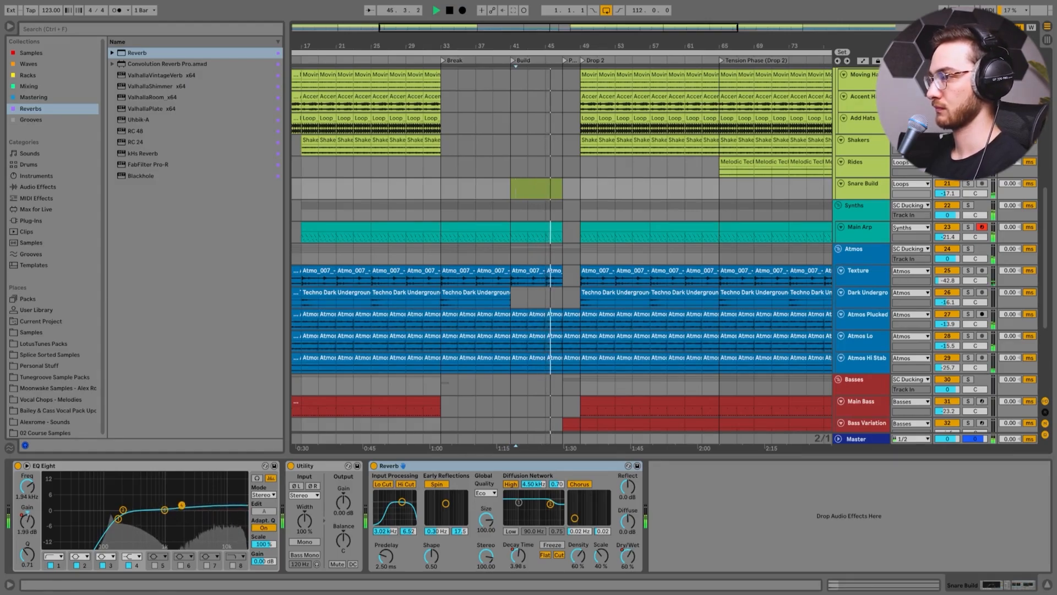
Set the Bass Variation volume to -24.8 dB and the Bass Aggressive volume to -14.4 dB while playing from bar 47.
left_click(508, 186)
scroll(508, 186, "down", 1)
scroll(507, 186, "down", 1)
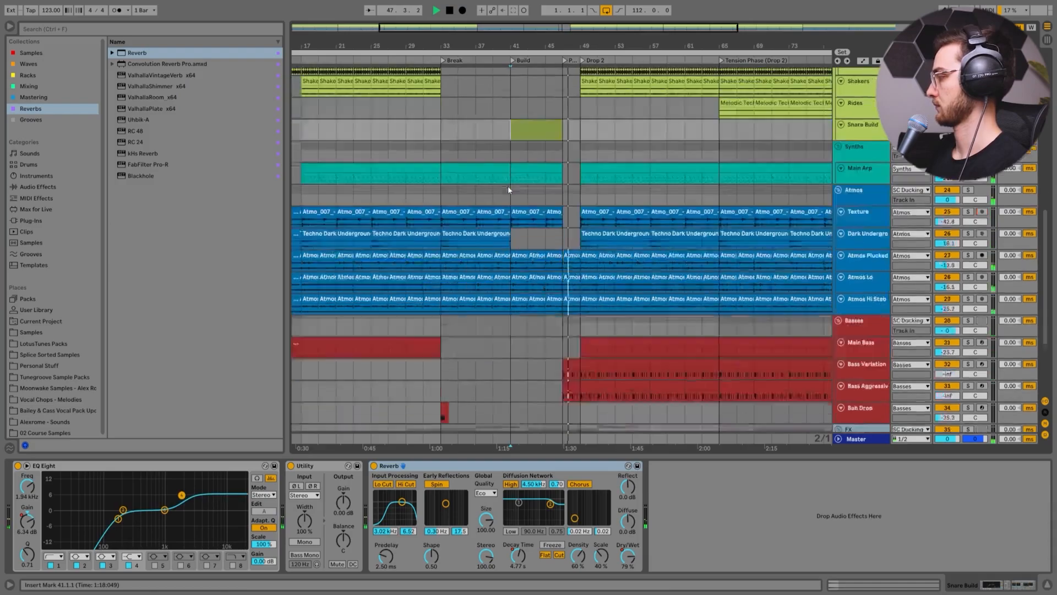
left_click(562, 220)
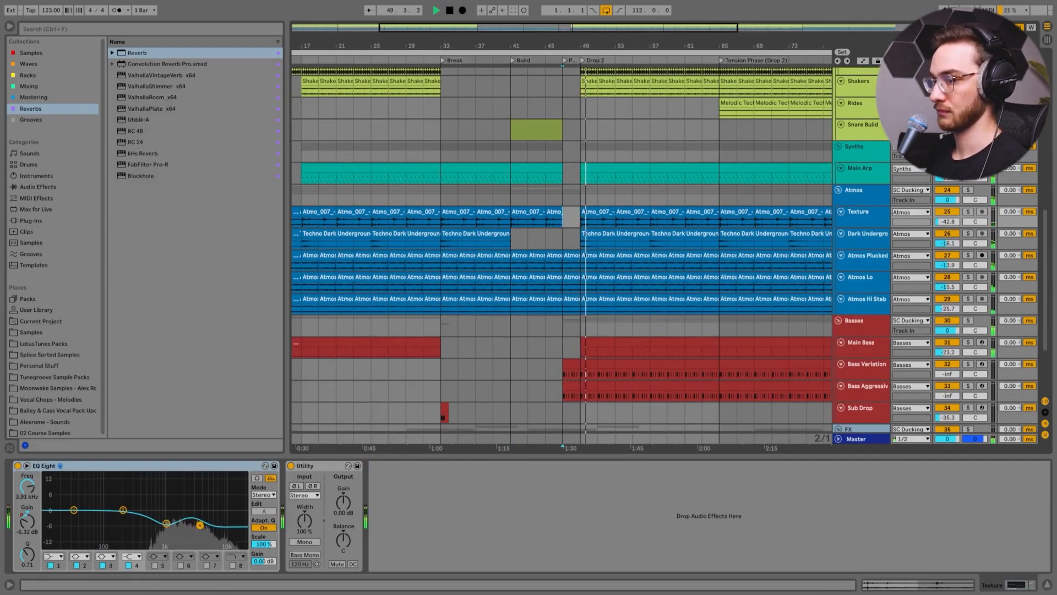
left_click(567, 324)
scroll(565, 335, "down", 1)
left_click(566, 315)
key("space")
scroll(566, 315, "down", 1)
left_click(949, 268)
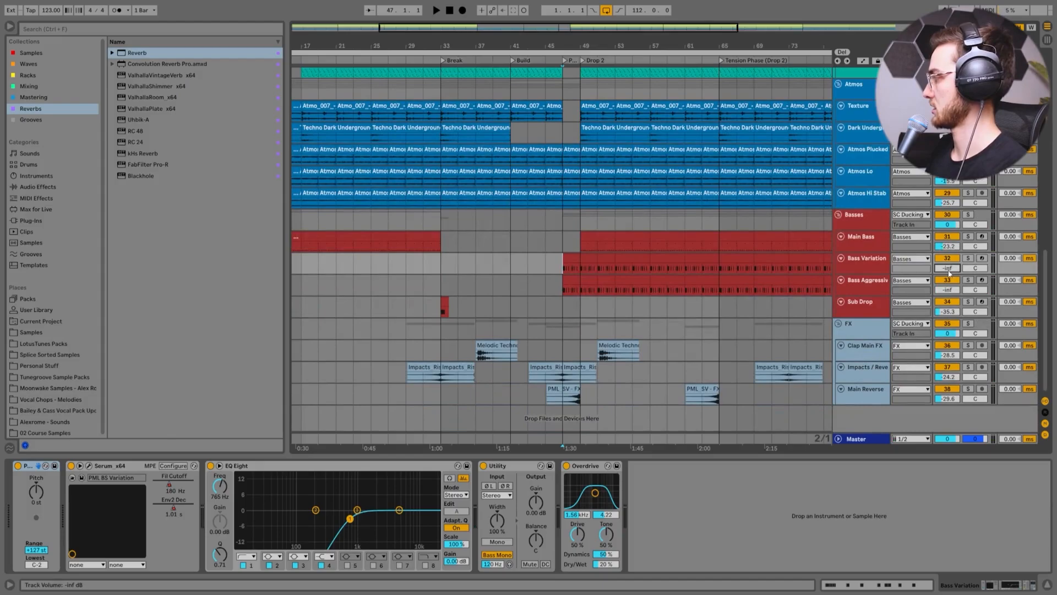
key("space")
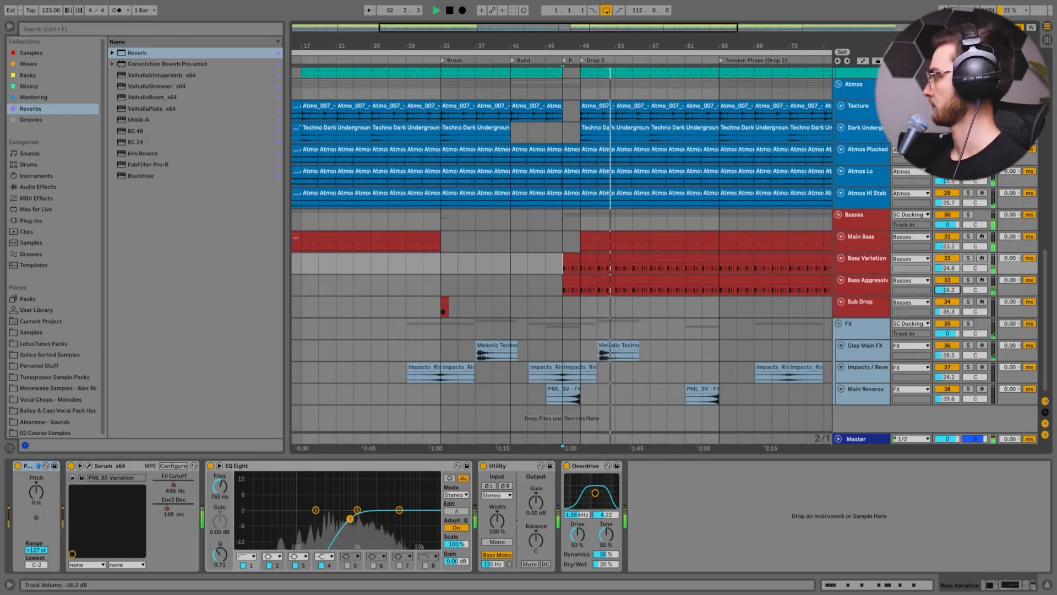
left_click(559, 283)
Check the Main Arp over bars 49 to 57 and the bass tracks from bar 57 while Drop 2 plays.
scroll(564, 297, "up", 3)
left_click(579, 234)
scroll(590, 253, "up", 1)
left_click(594, 260)
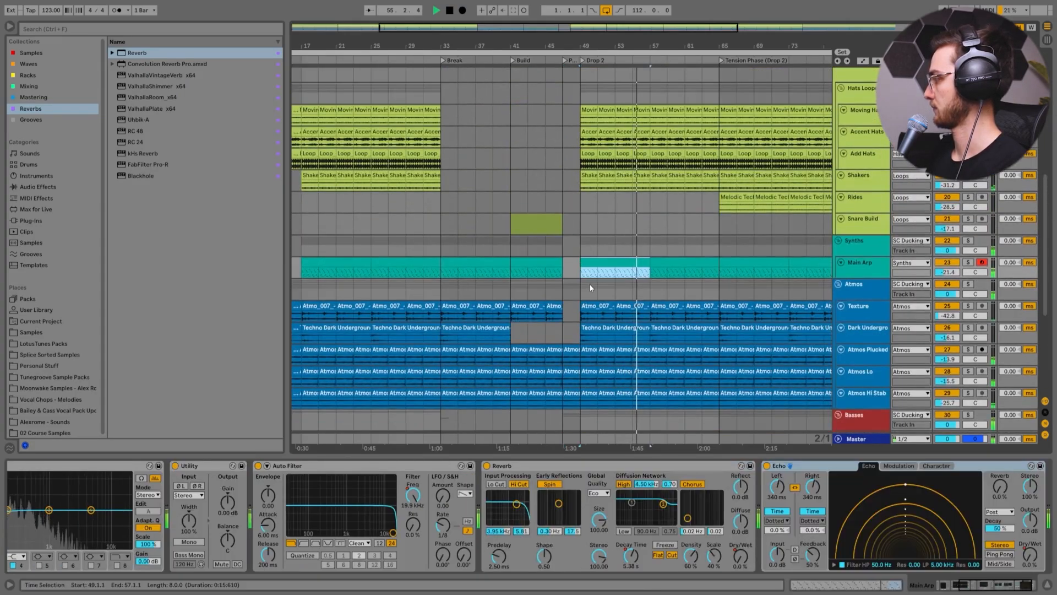
scroll(591, 275, "up", 2)
key("minus")
key("minus")
scroll(580, 285, "down", 5)
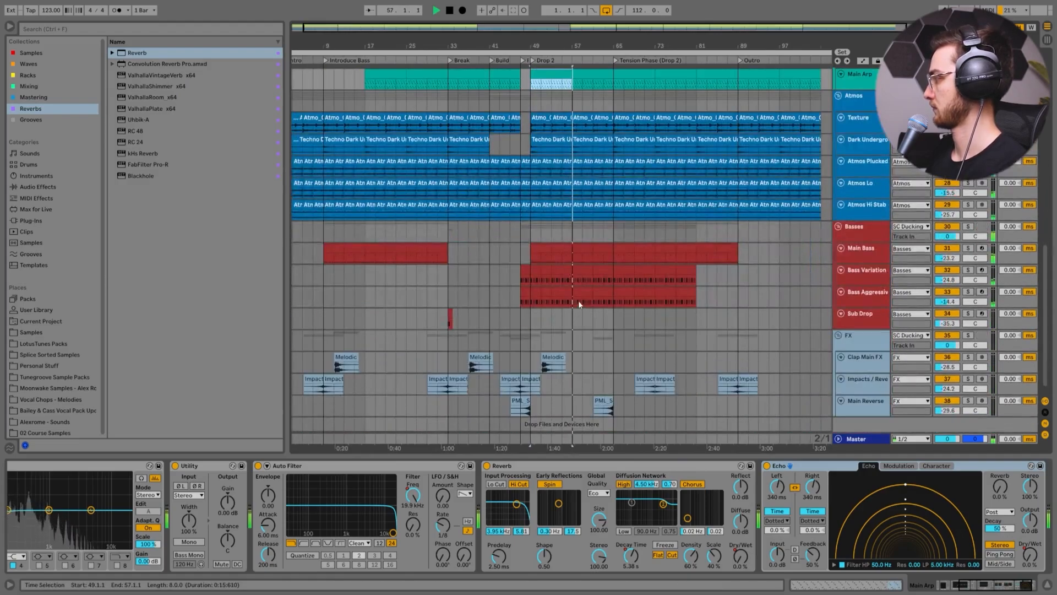
left_click(580, 303)
scroll(575, 302, "down", 1)
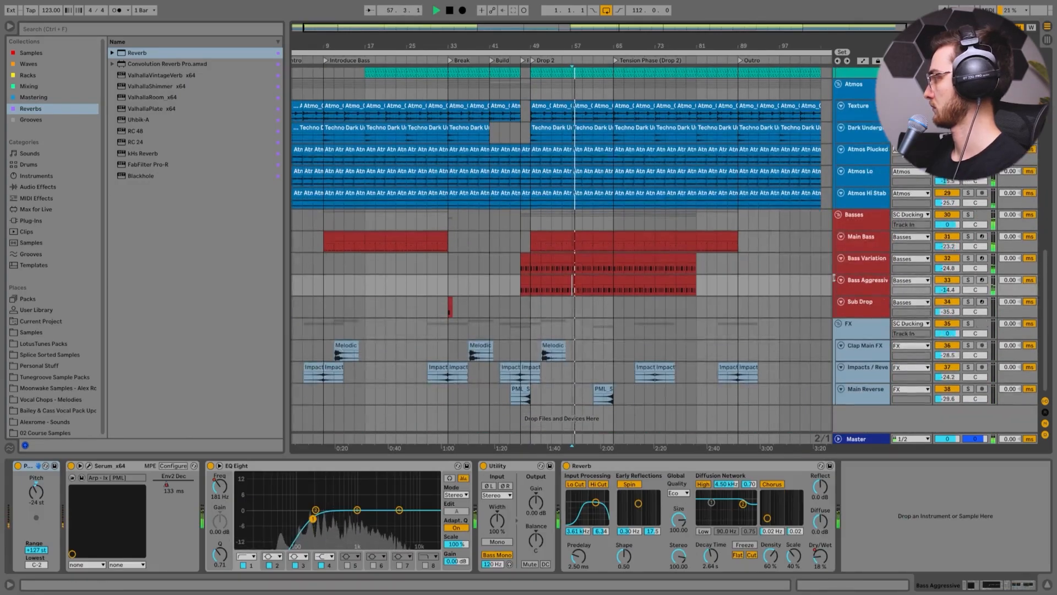
Replay the Drop 2 lead-in from bar 47 and select Bass Aggressive bars 47–49, then 51–53, to compare the sections.
key("Home")
key("space")
key("space")
left_click(534, 284)
key("space")
scroll(553, 298, "up", 6)
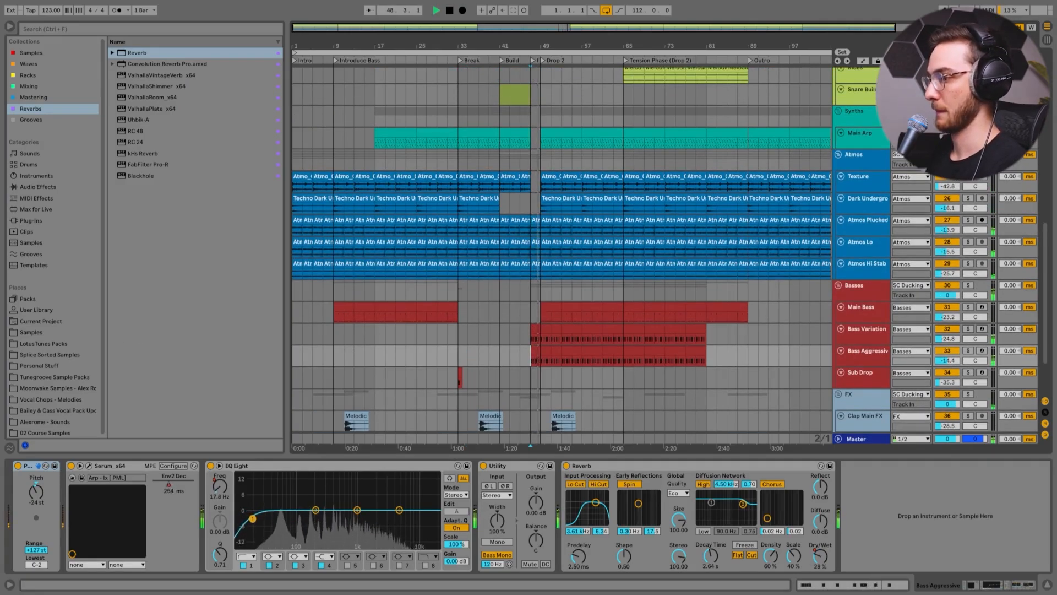
left_click_drag(531, 352, 537, 351)
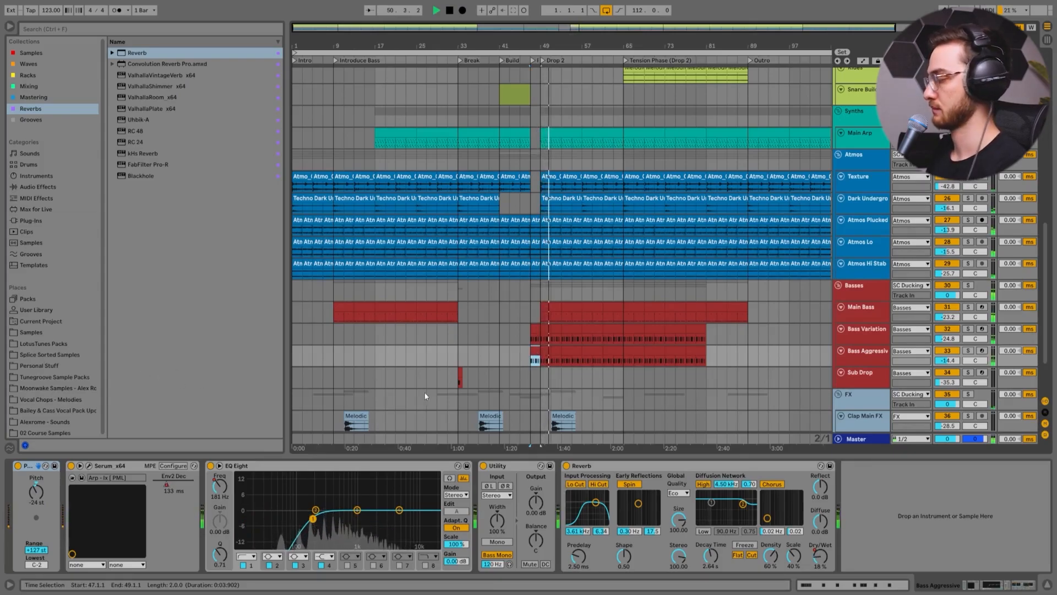
left_click_drag(551, 355, 557, 355)
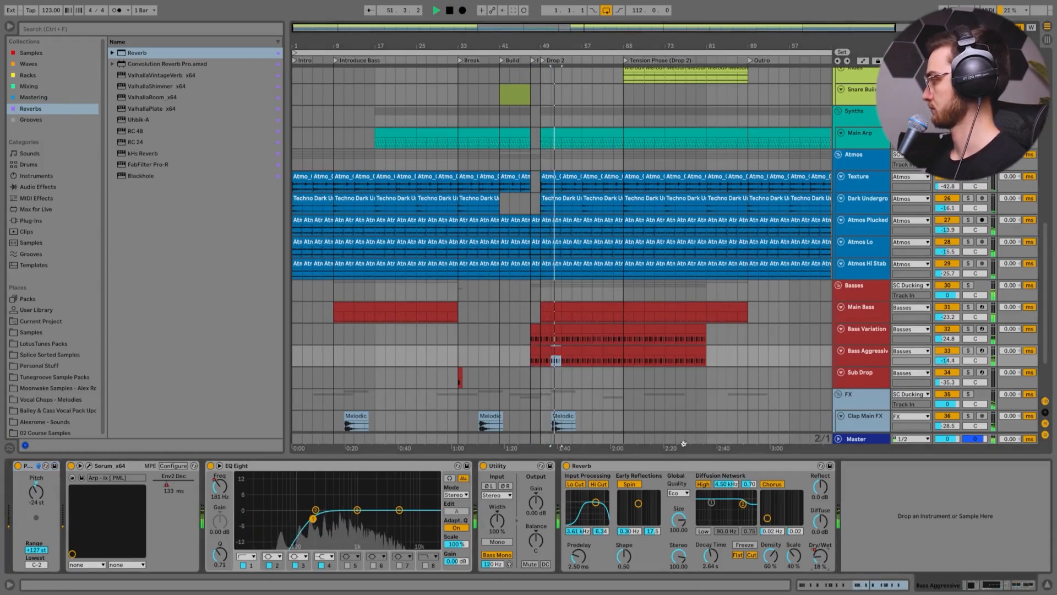
Show the automation lanes and enlarge the Serum Env2 Dec lane of the Bass Aggressive track.
scroll(593, 382, "down", 2)
key("a")
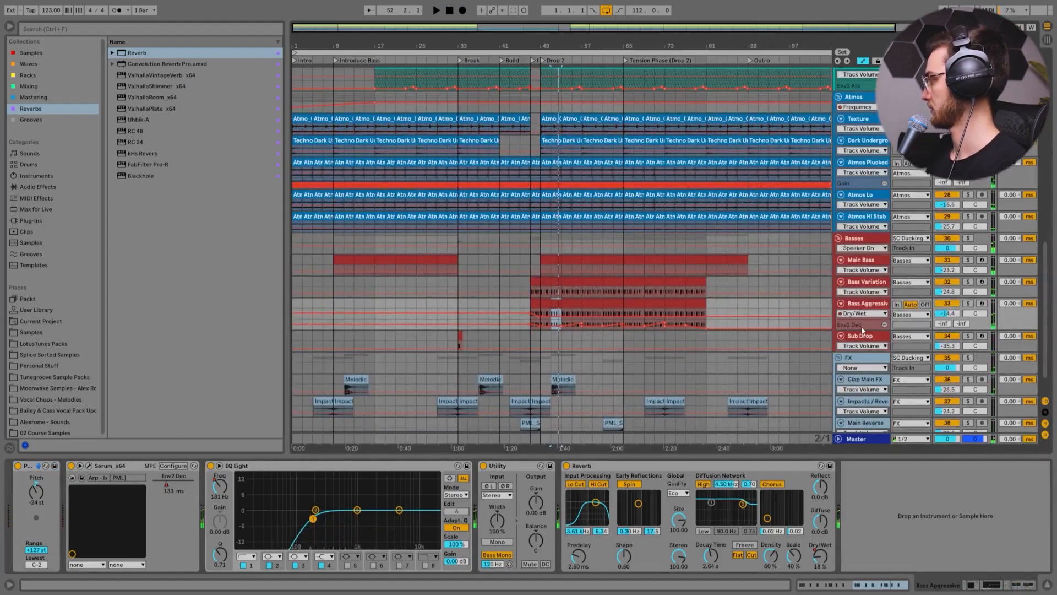
left_click_drag(857, 326, 846, 387)
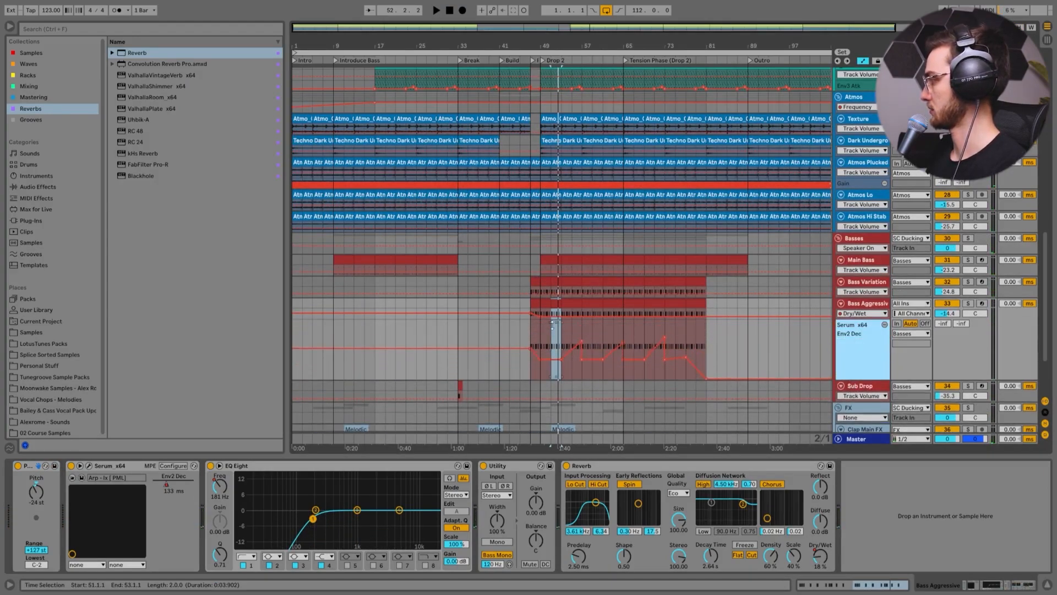
Solo Bass Aggressive and Bass Variation in turn from bar 49 and set the Bass Variation volume to -30.4 dB.
left_click(550, 339)
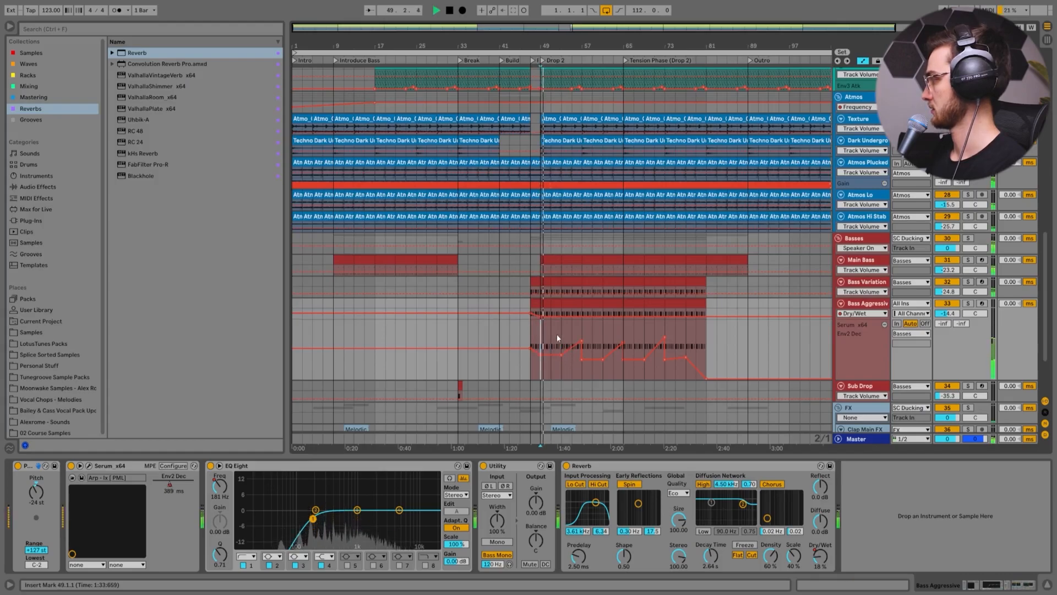
left_click(968, 304)
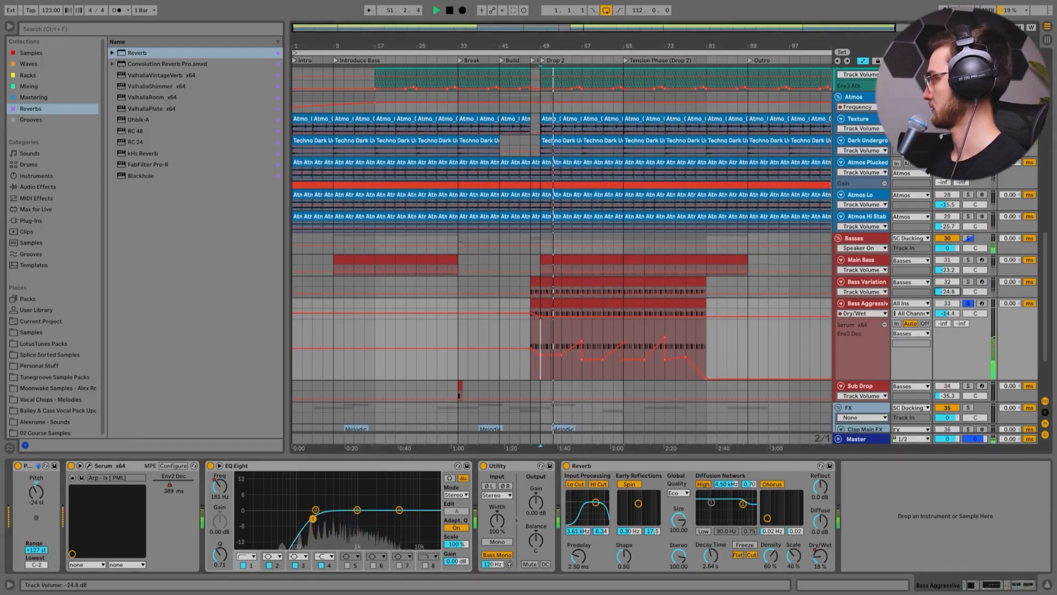
left_click(968, 281)
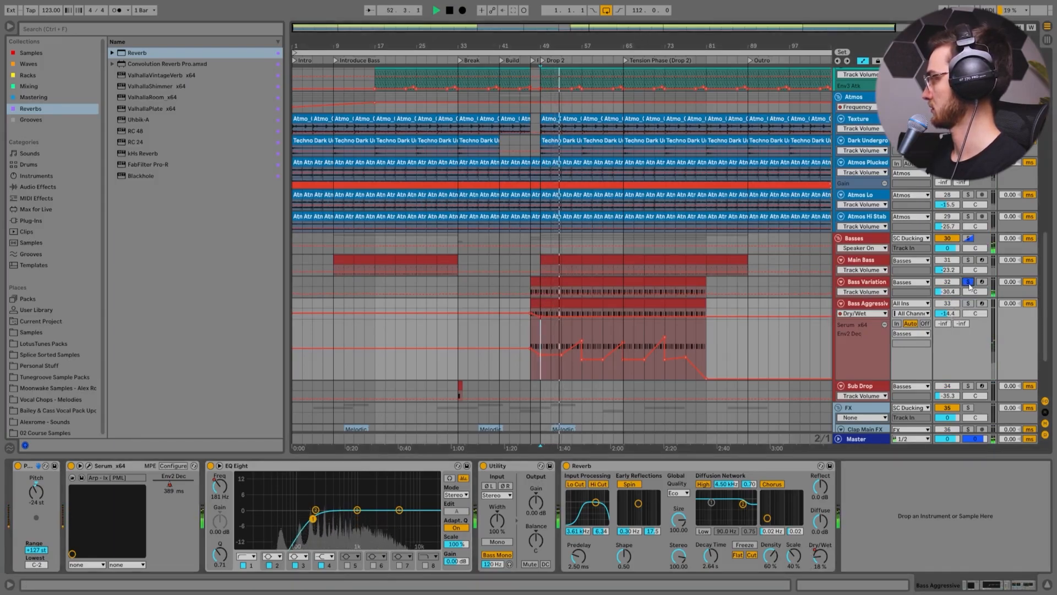
Listen through Drop 2 while examining the bass automation around bars 57 to 61 and the loop, clap and hat tracks.
scroll(584, 342, "up", 6)
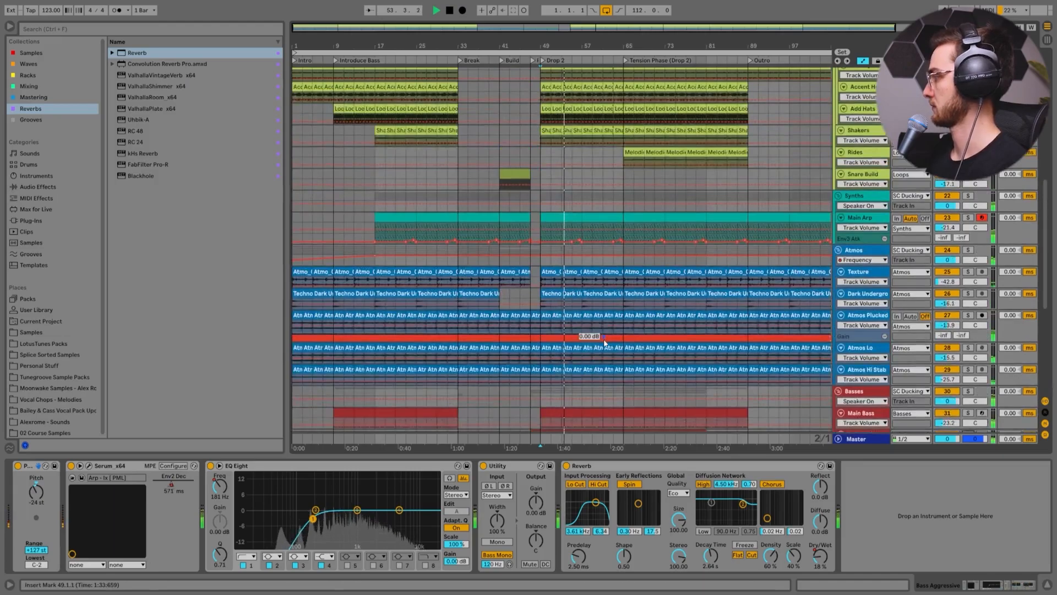
scroll(747, 328, "down", 3)
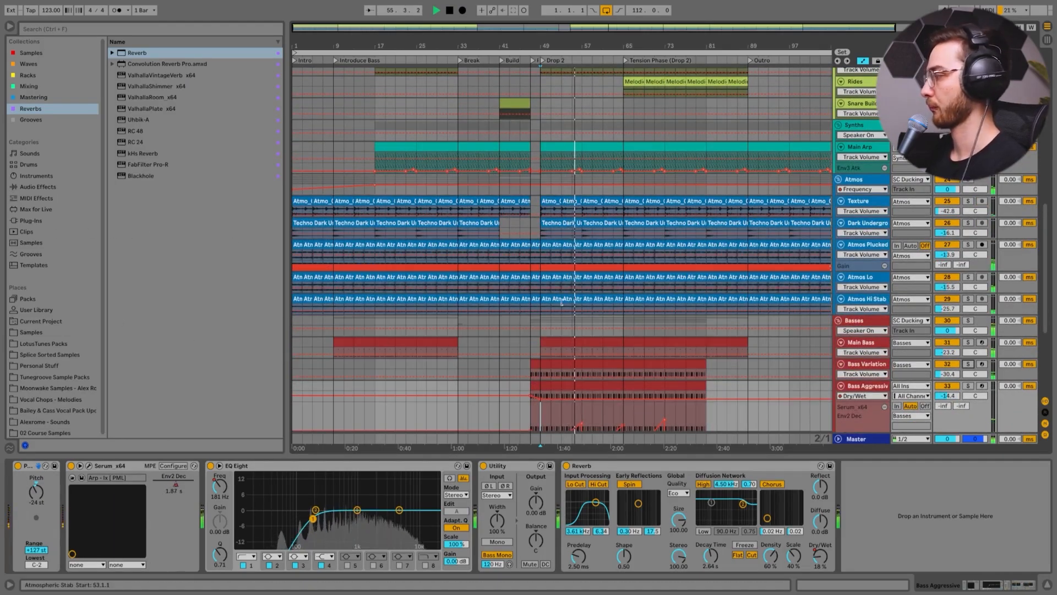
left_click(603, 319)
scroll(605, 319, "down", 5)
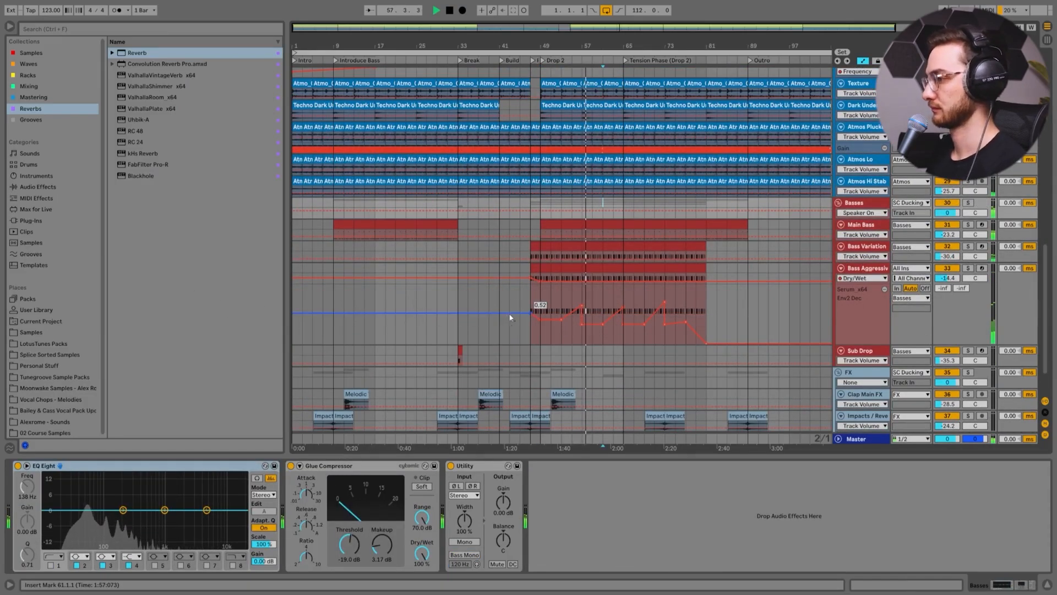
left_click_drag(602, 278, 586, 268)
scroll(586, 267, "down", 1)
scroll(586, 268, "down", 1)
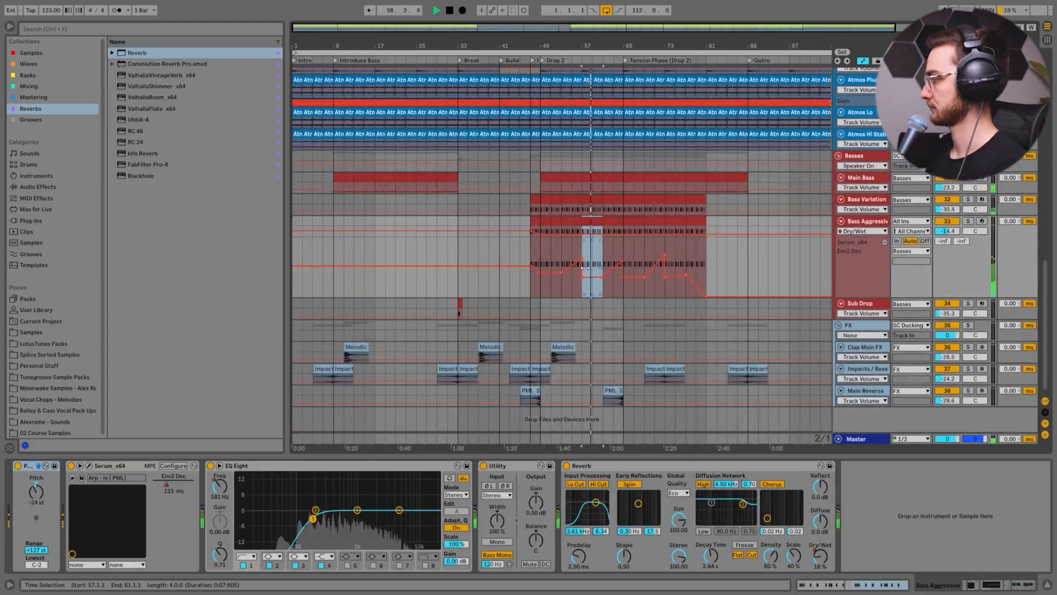
scroll(600, 322, "up", 7)
scroll(601, 324, "up", 10)
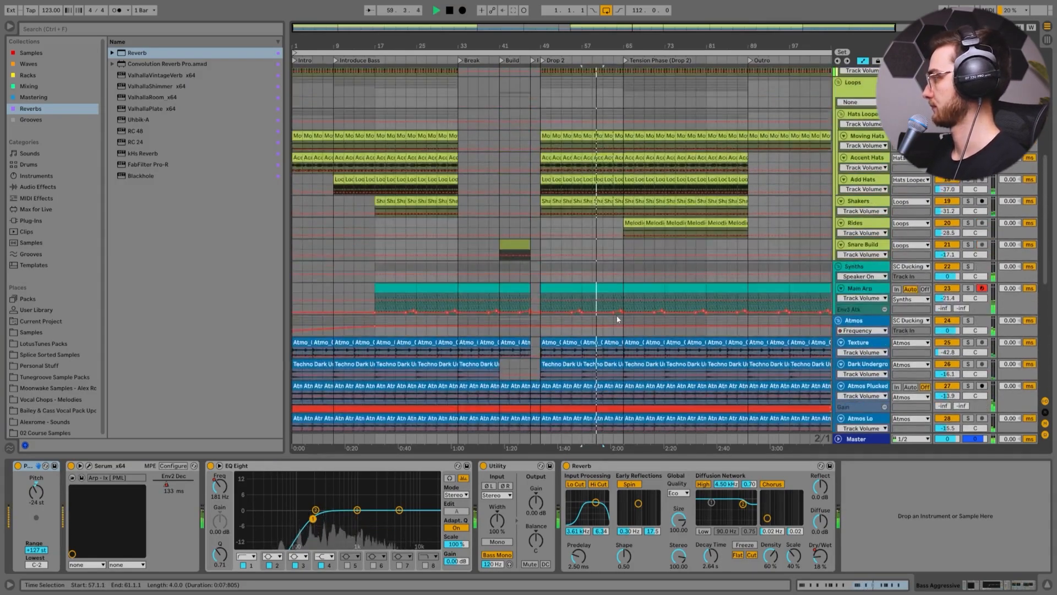
left_click(626, 272)
scroll(625, 274, "up", 4)
scroll(626, 278, "down", 4)
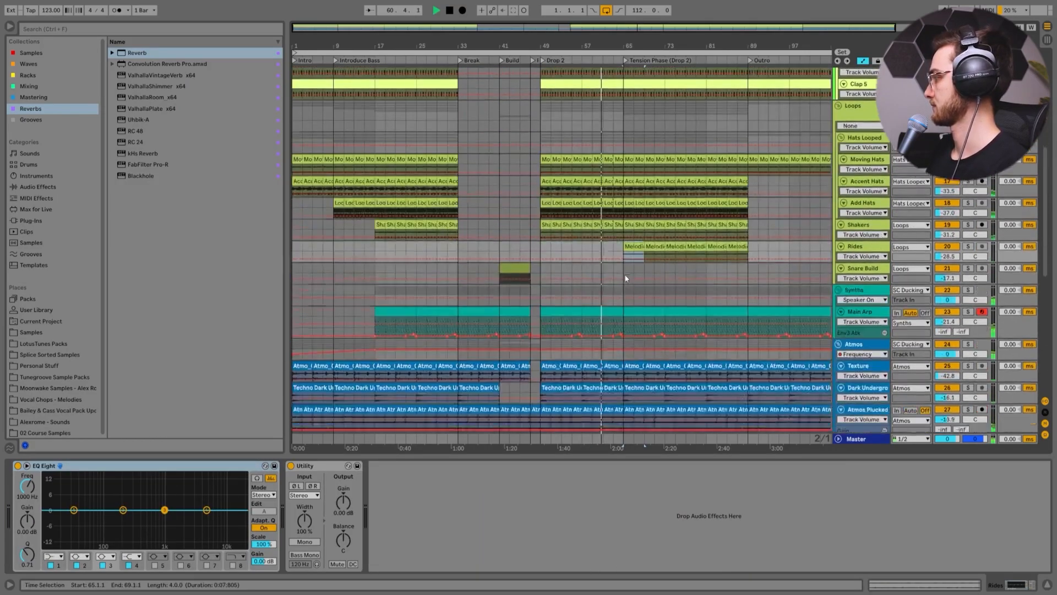
scroll(638, 287, "up", 9)
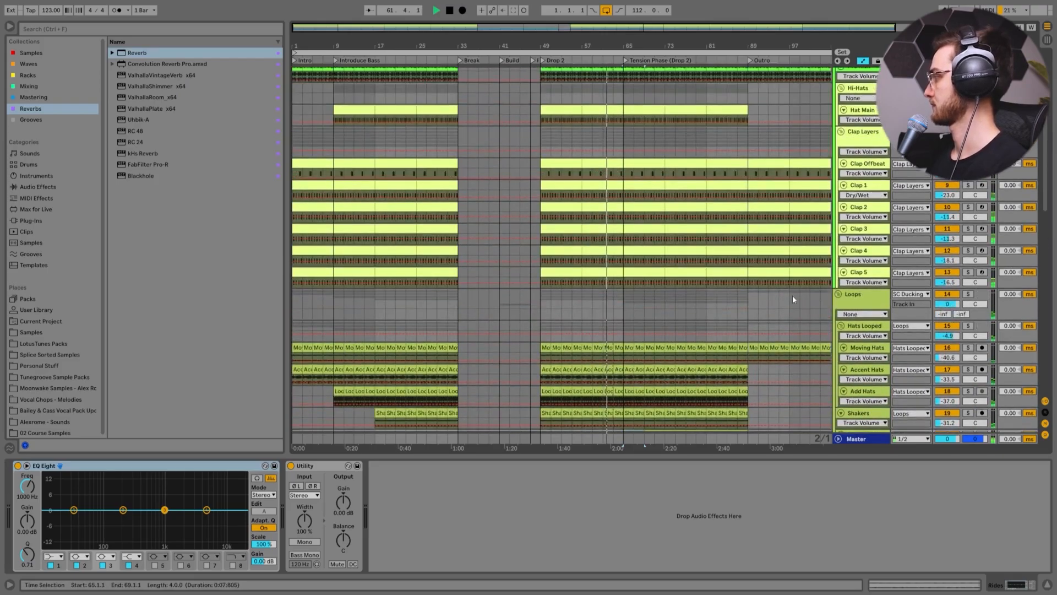
scroll(743, 299, "up", 3)
Set the Main Bass track volume to -22.6 dB during the Tension Phase and stop playback.
scroll(726, 309, "down", 15)
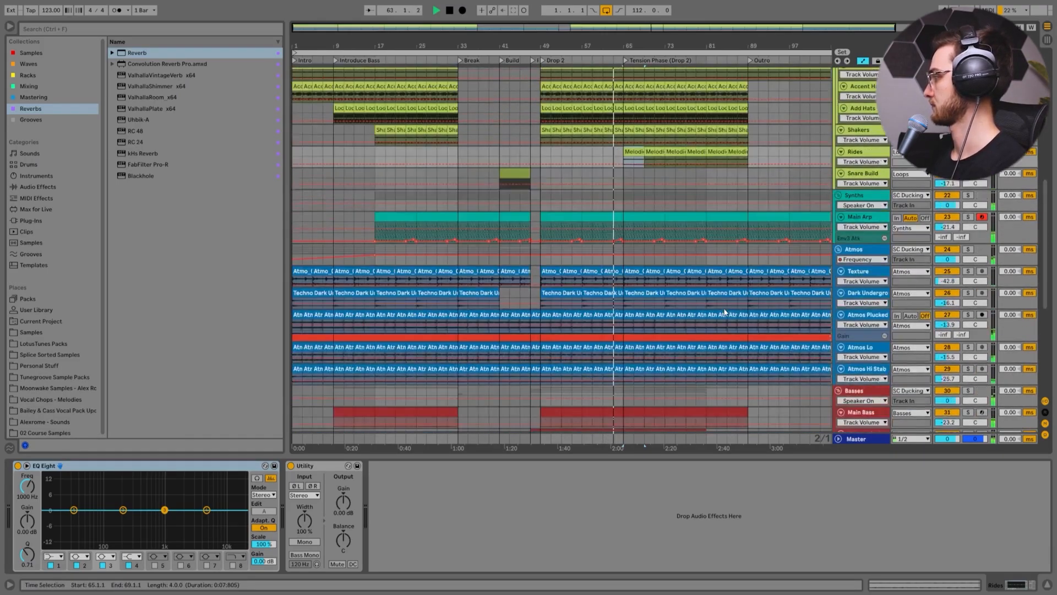
scroll(724, 310, "down", 6)
left_click(624, 282)
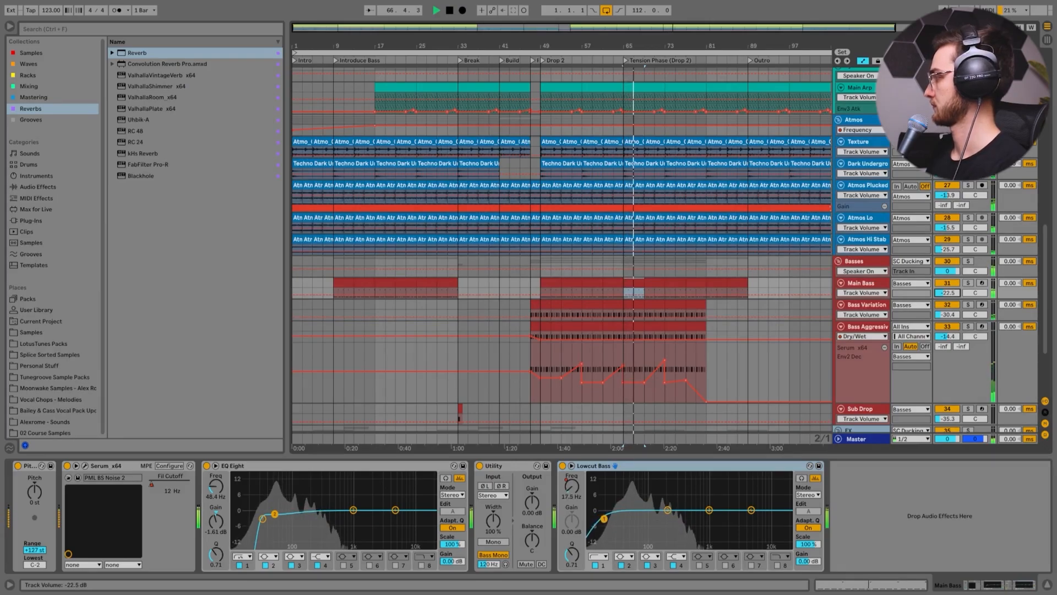
left_click(593, 289)
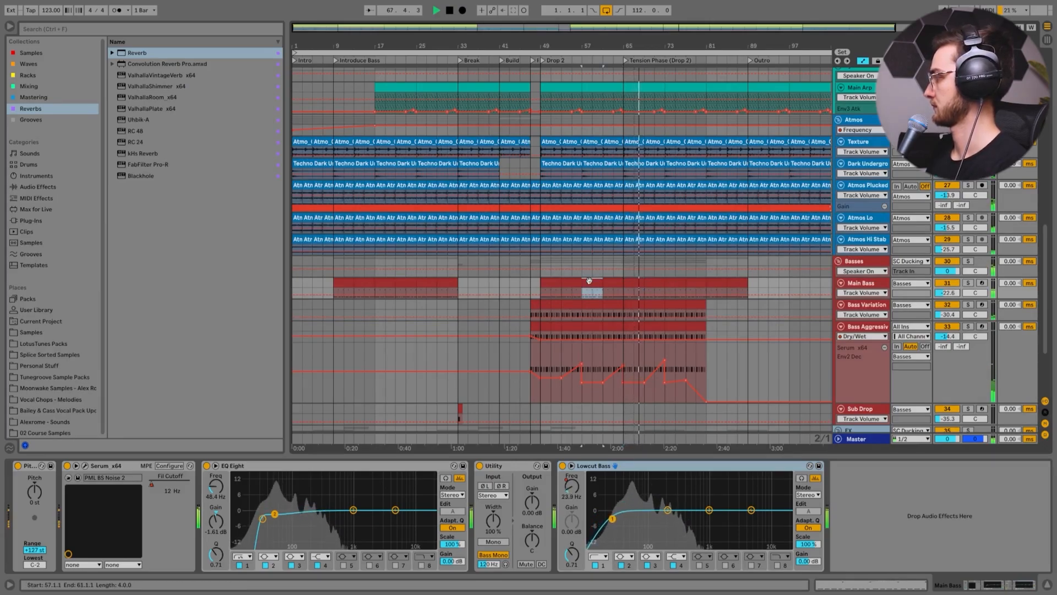
scroll(592, 284, "down", 3)
key("space")
Play the arrangement from bar 9 and check the balance of the bass, atmo, loop and drum tracks.
left_click(523, 268)
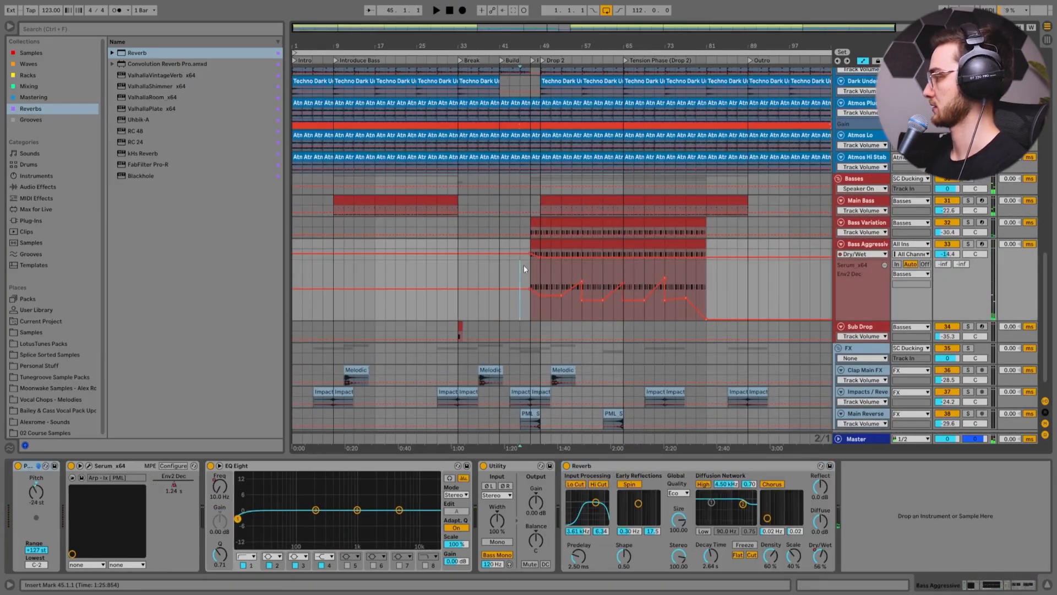
left_click(330, 273)
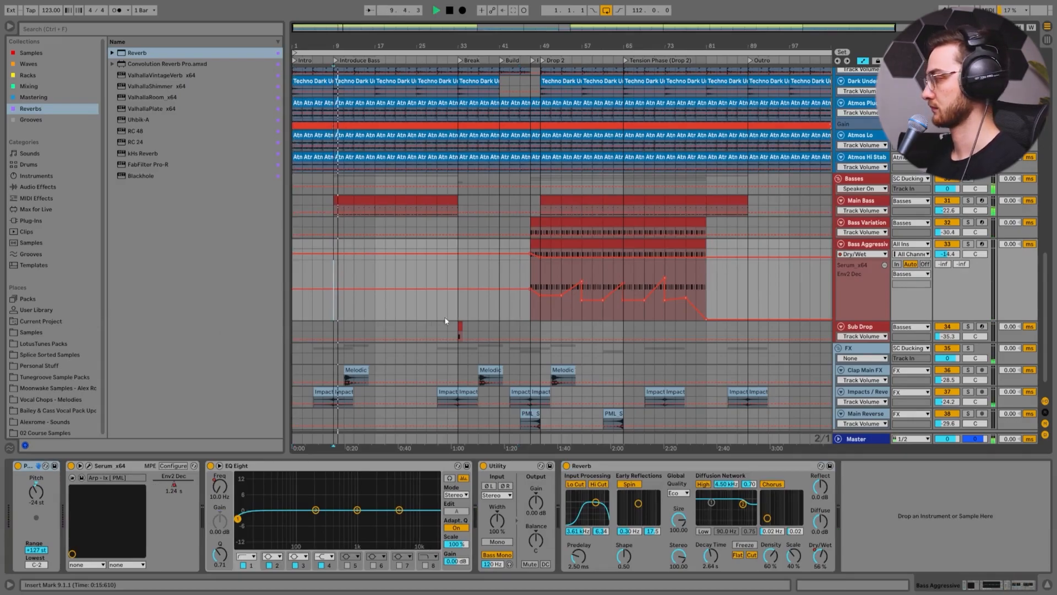
left_click(457, 299)
scroll(457, 308, "down", 1)
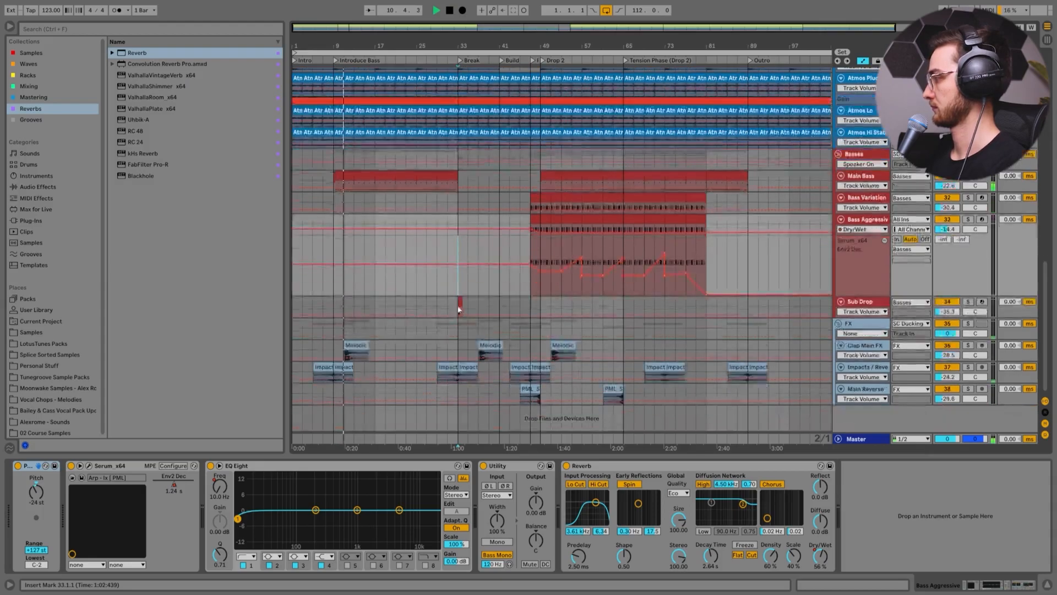
scroll(484, 329, "up", 6)
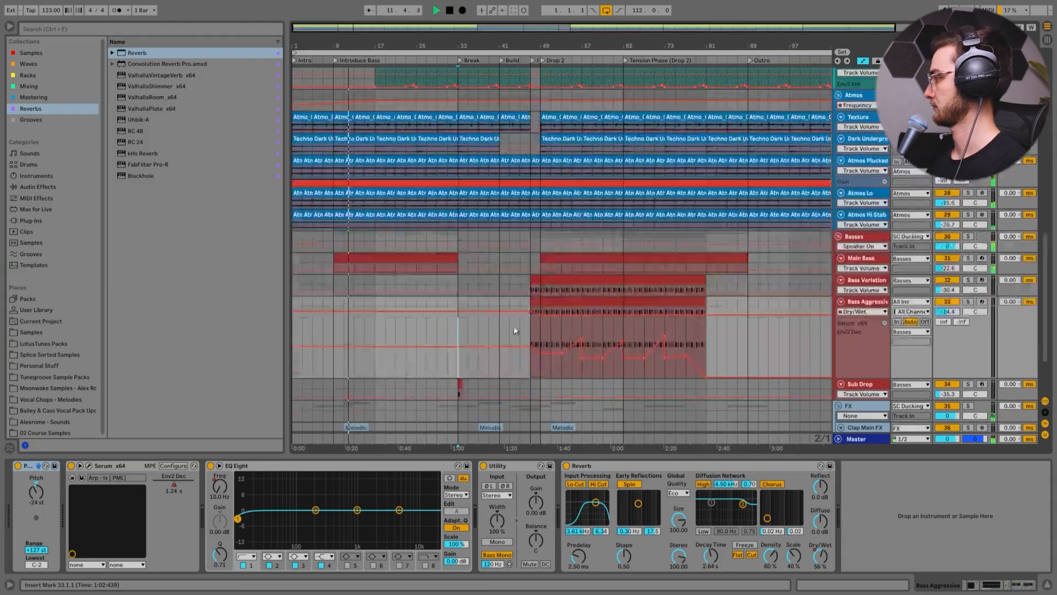
scroll(485, 329, "up", 3)
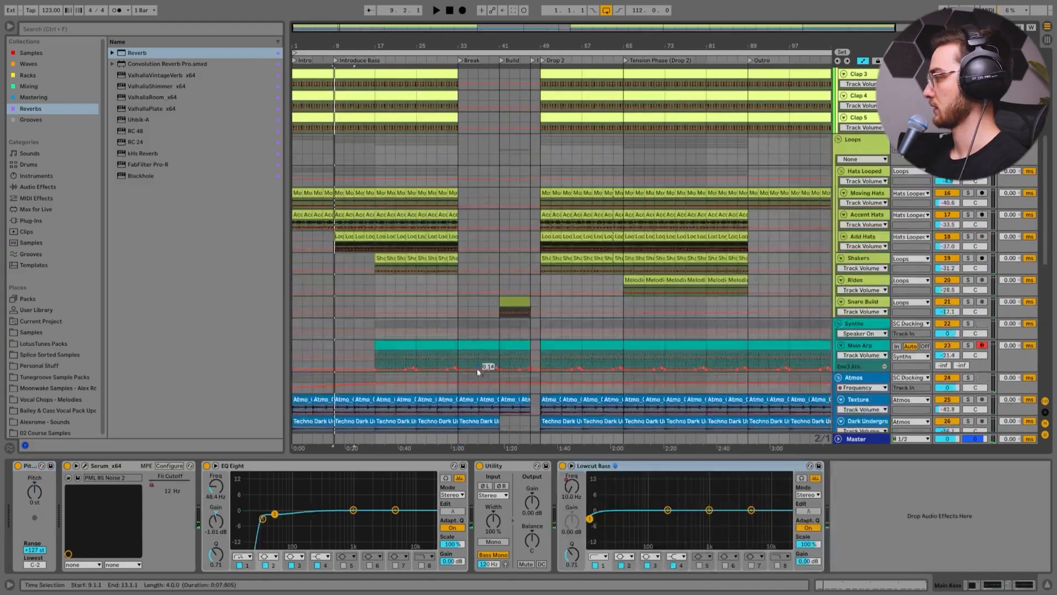
scroll(445, 333, "down", 3)
scroll(445, 334, "up", 12)
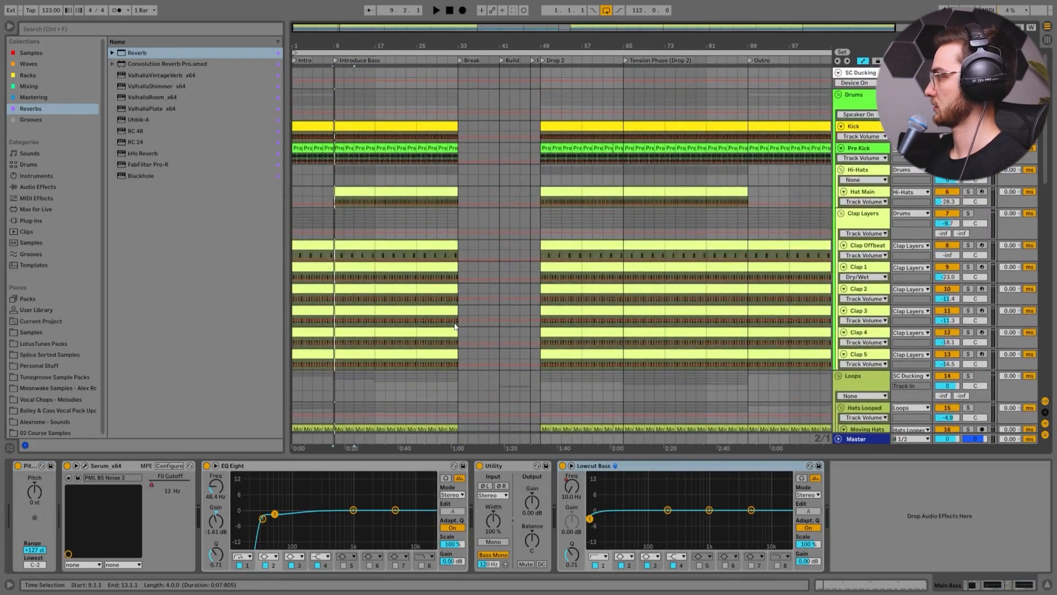
Set the SC Ducking compressor's threshold to -27.2 dB while playing from bar 9.
left_click(861, 73)
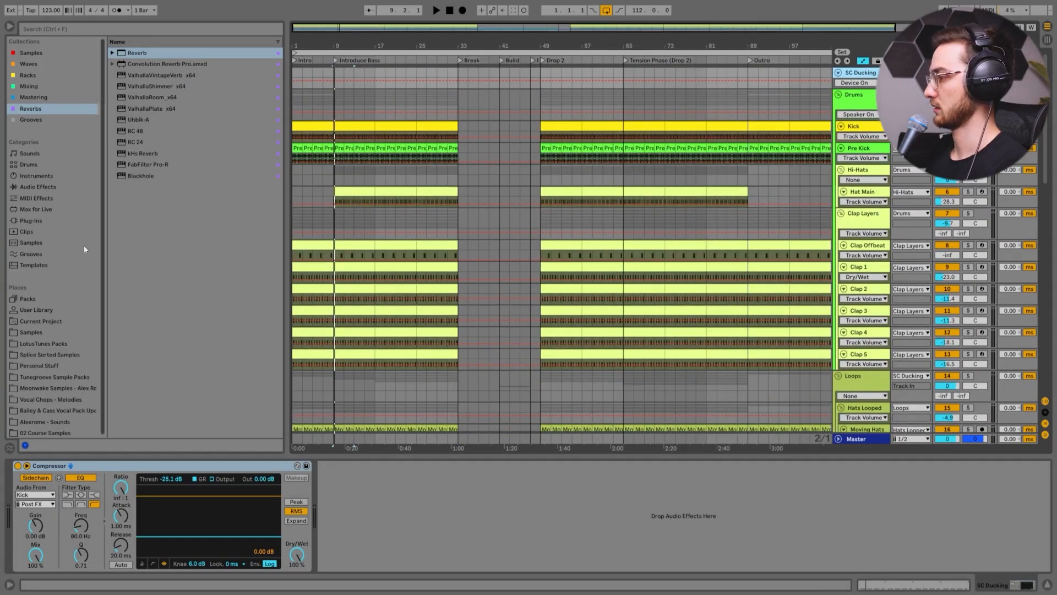
left_click(335, 90)
key("space")
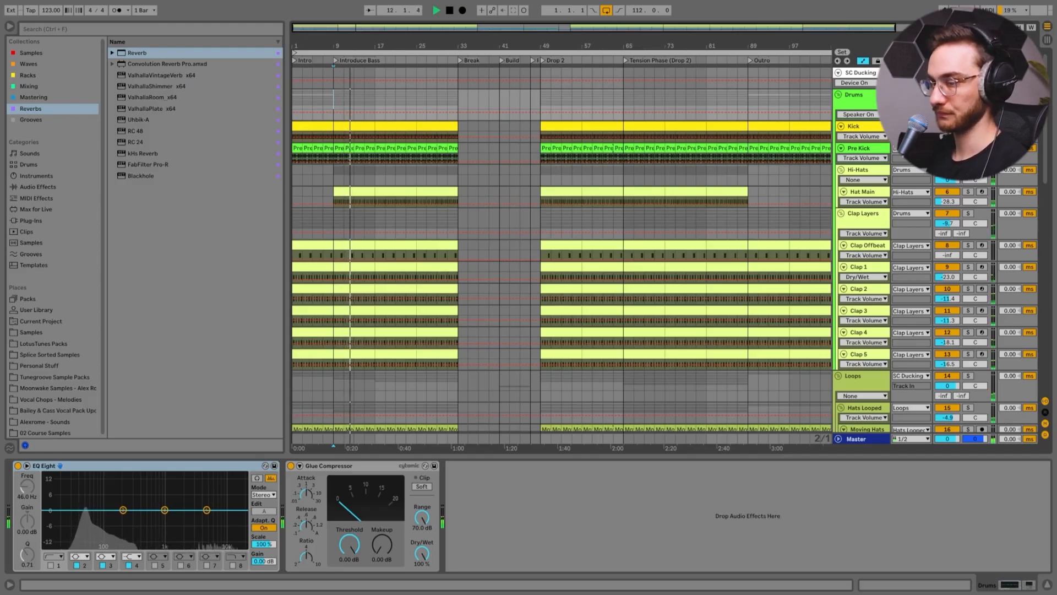
left_click(859, 73)
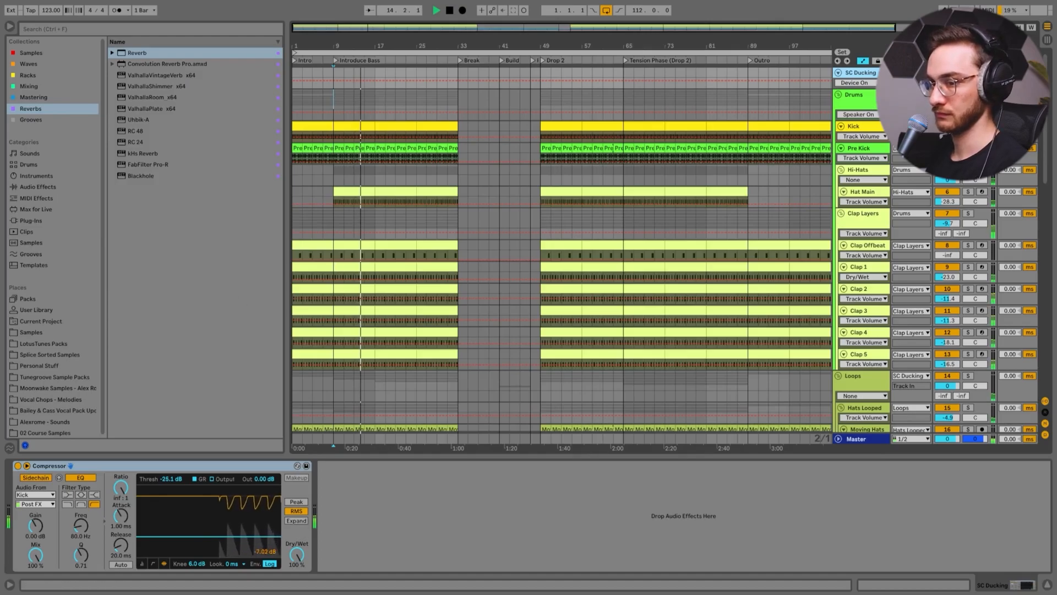
left_click_drag(170, 479, 170, 491)
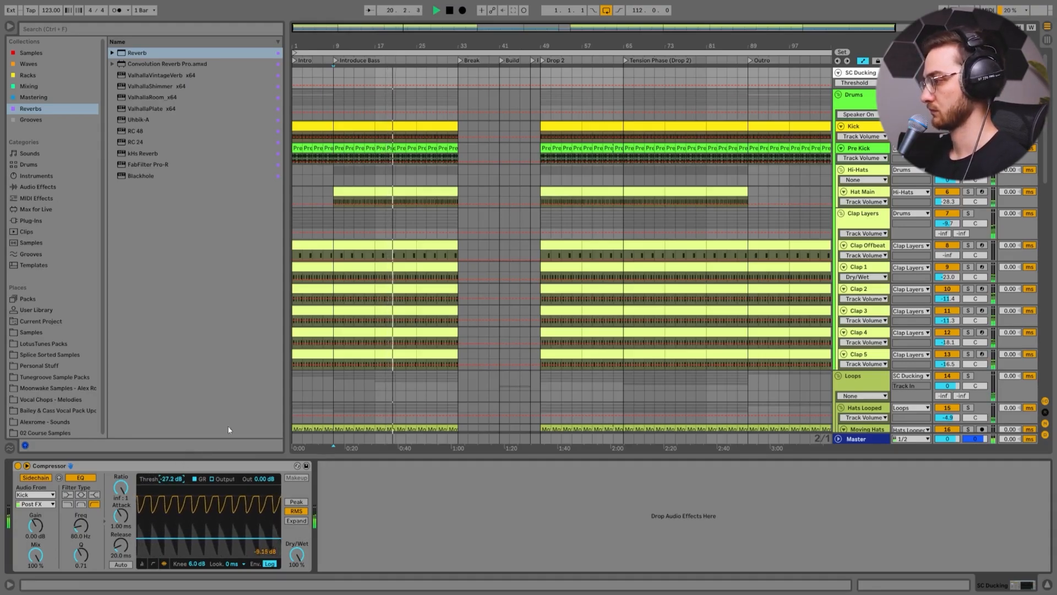
Select bars 17 to 25 of the Main Arp, enlarge its track lane and show its Serum CUTOFF automation.
left_click(377, 390)
scroll(379, 389, "down", 1)
scroll(379, 385, "down", 12)
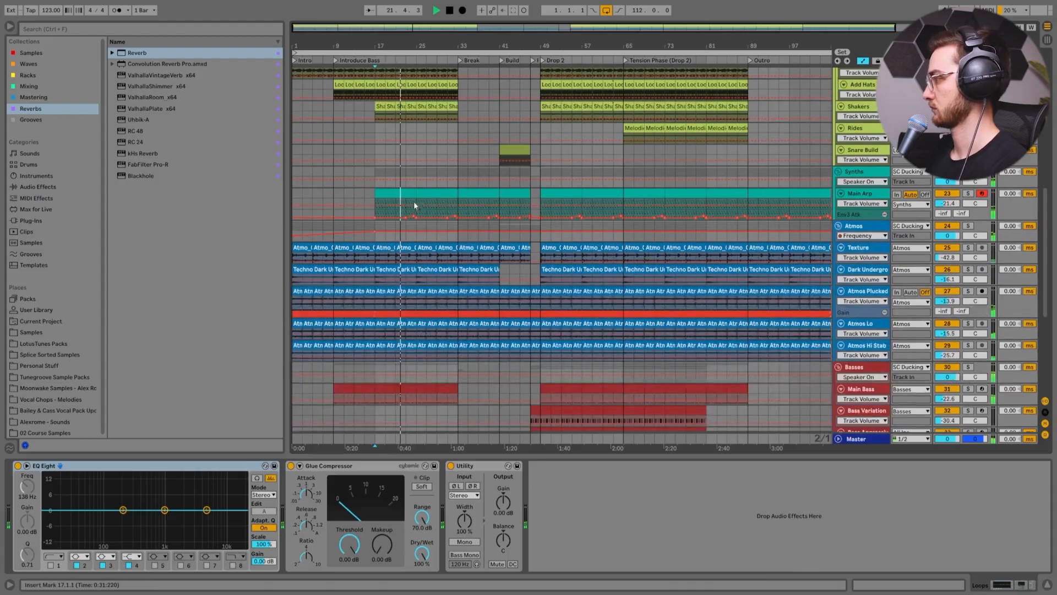
left_click_drag(414, 202, 375, 203)
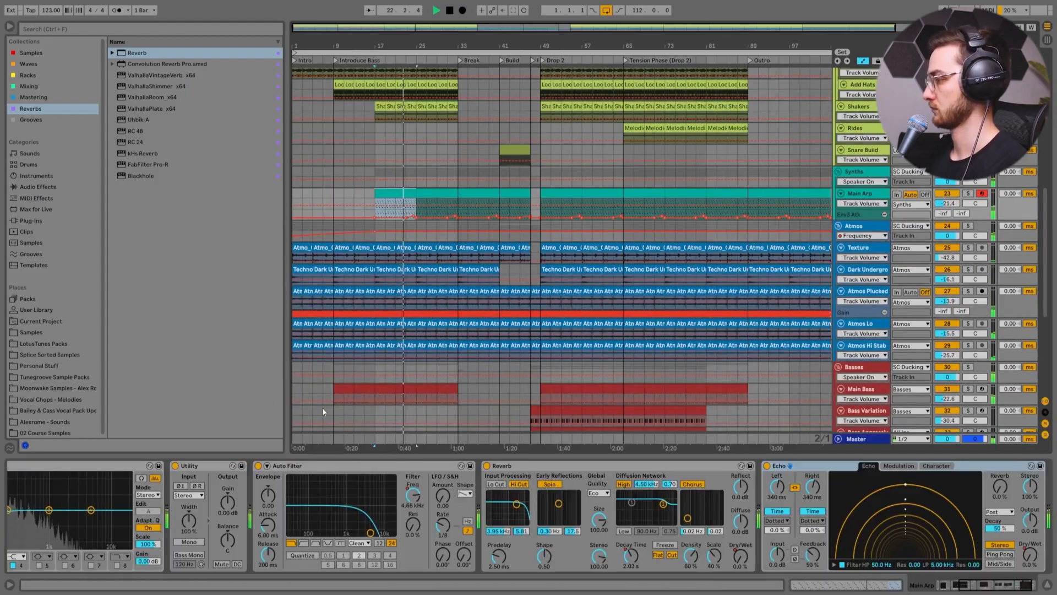
scroll(666, 525, "up", 3)
left_click(149, 484)
left_click_drag(834, 213, 834, 273)
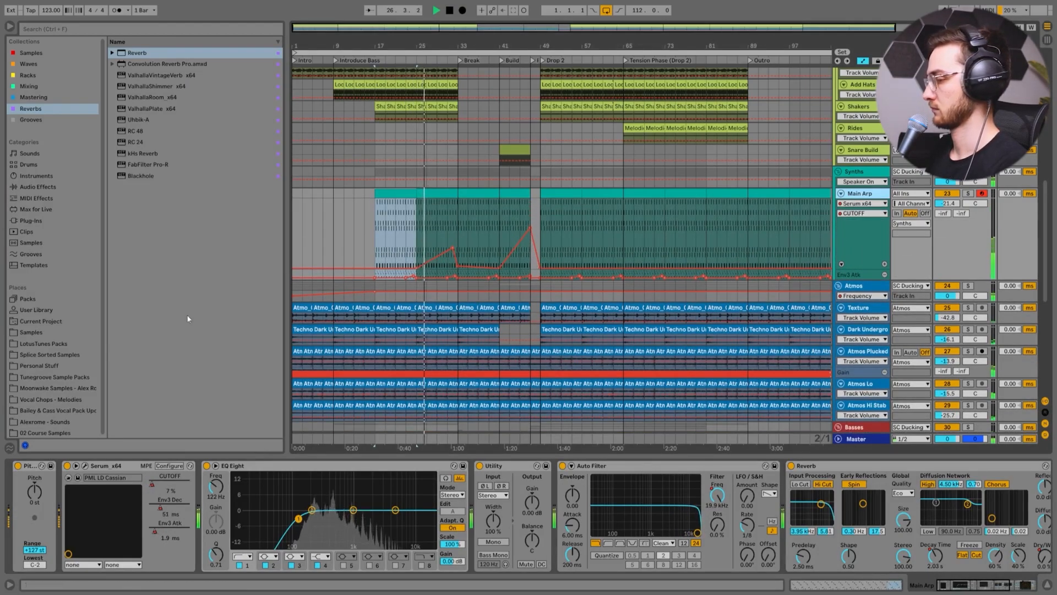
Solo the Main Arp, adjust the Env 3 modulation amount on its Serum filter cutoff, and audition it from bar 17.
left_click(429, 194)
key("space")
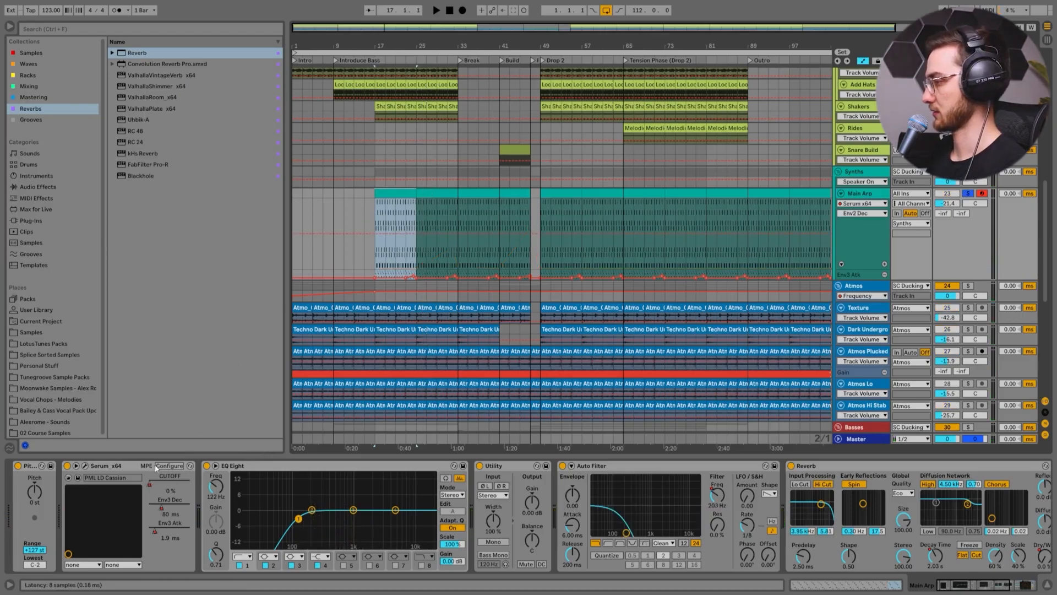
left_click(85, 466)
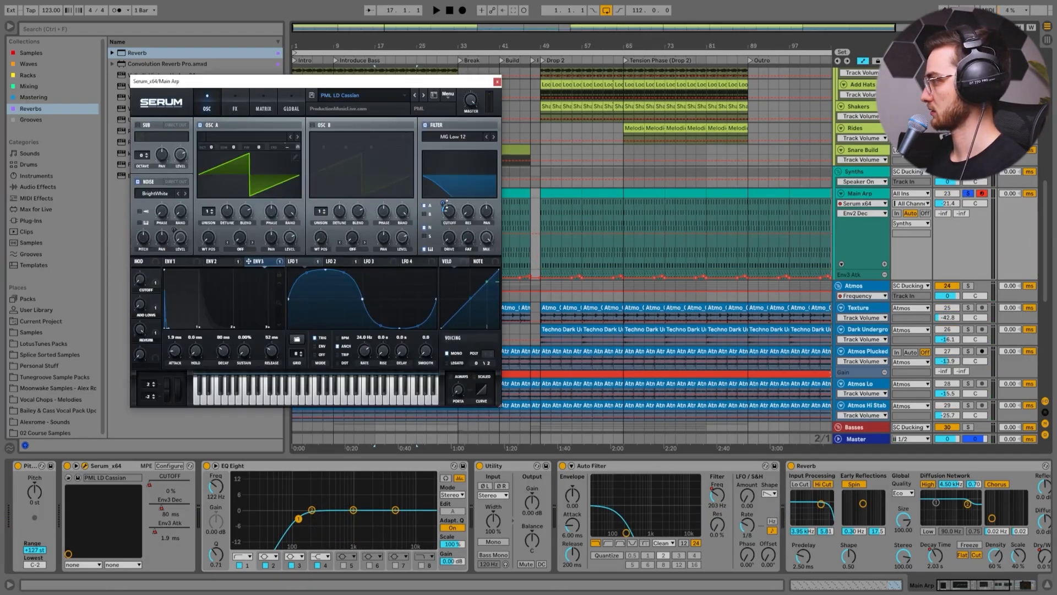
left_click_drag(445, 203, 449, 197)
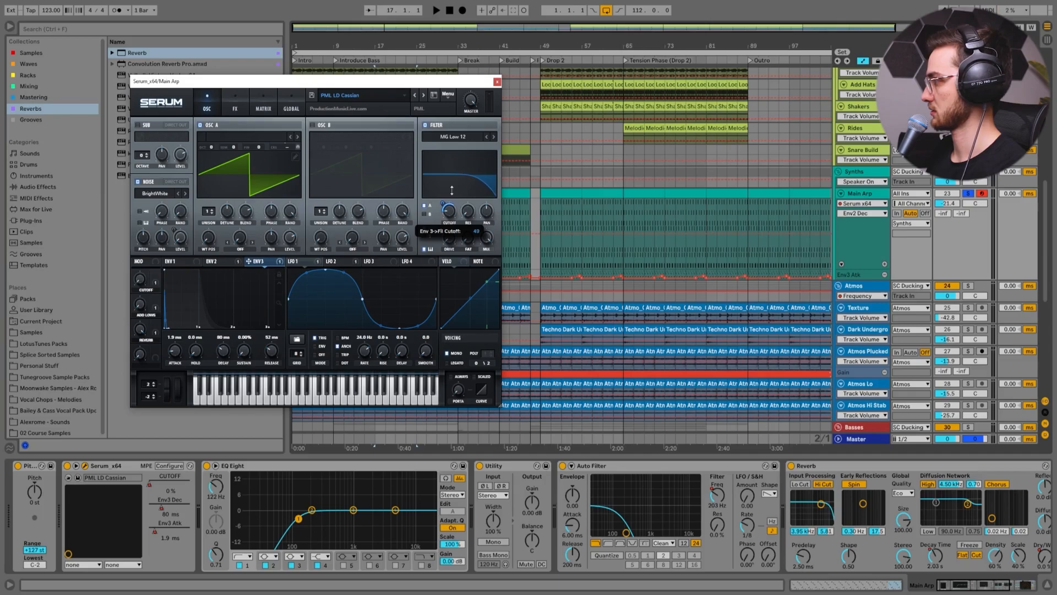
key("space")
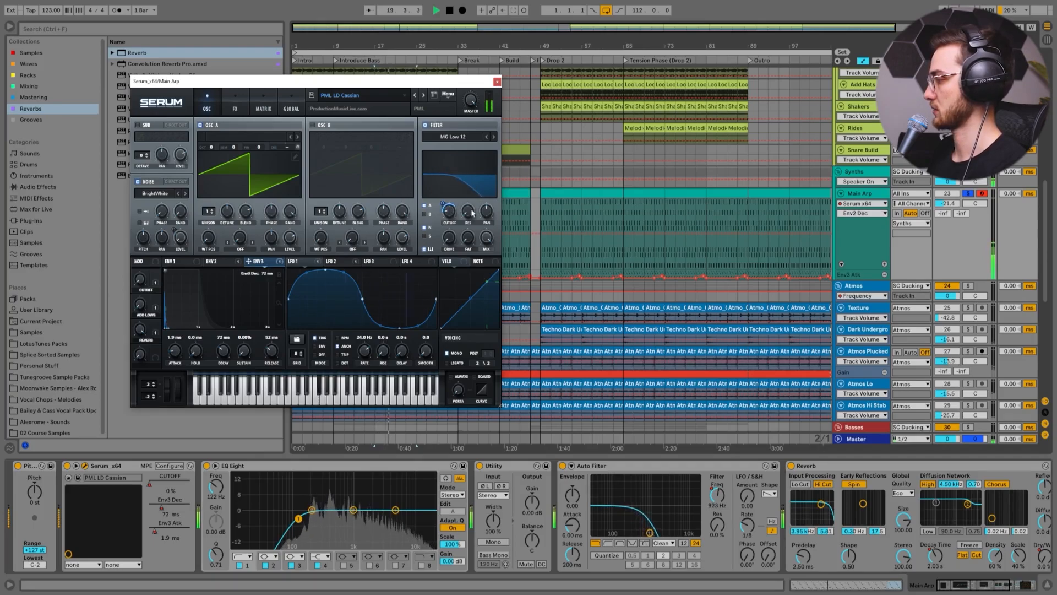
left_click(498, 82)
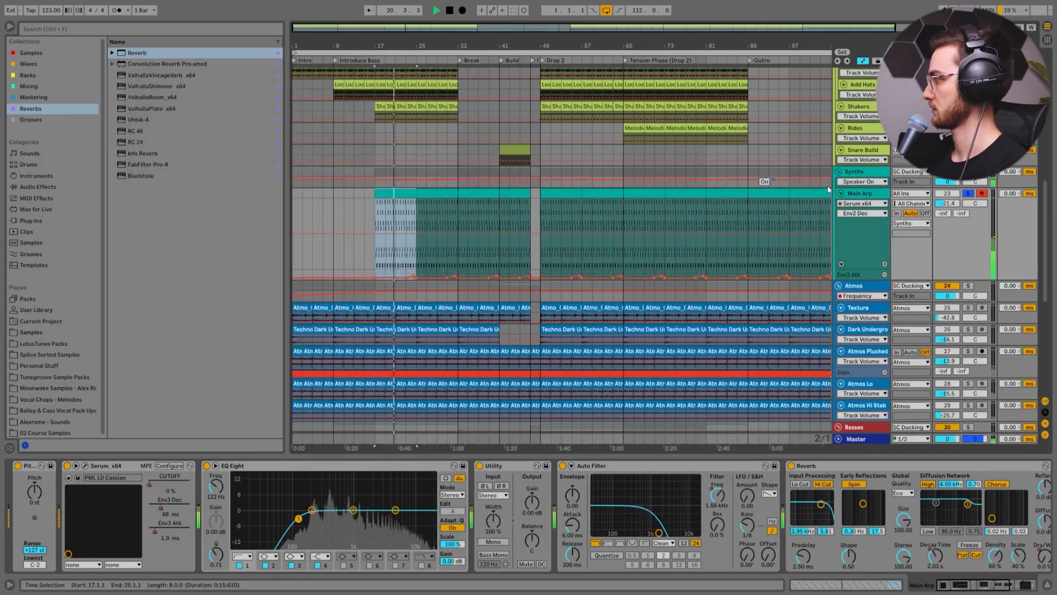
Unsolo the Main Arp and set its track volume to -26.0 dB during playback.
left_click(417, 209)
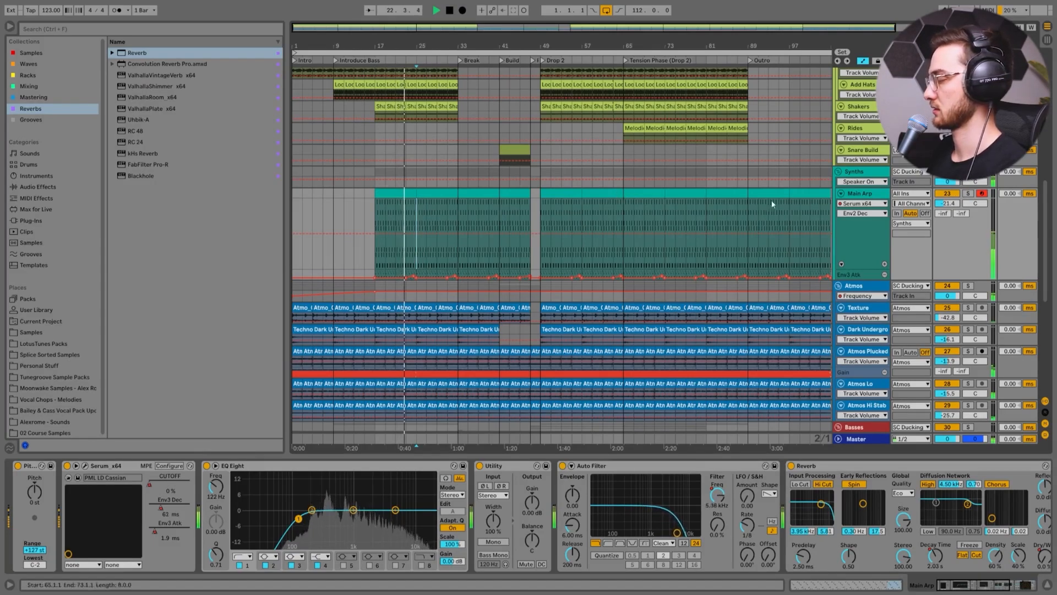
left_click_drag(945, 203, 945, 221)
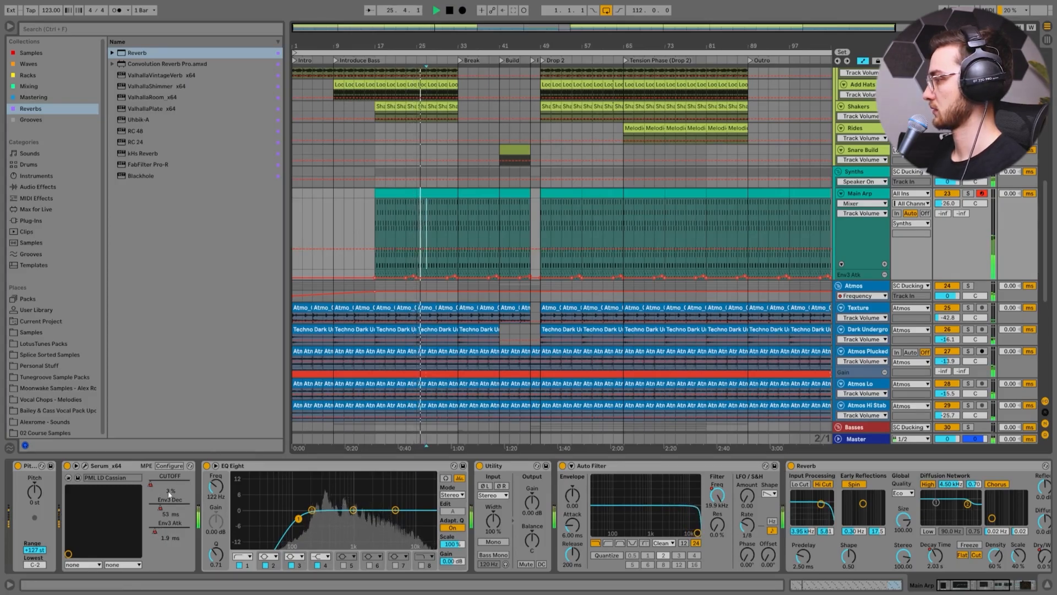
Show the Main Arp's Serum Env3 Atk automation and examine its peaks across the arrangement to the Outro.
left_click(168, 522)
left_click(394, 222)
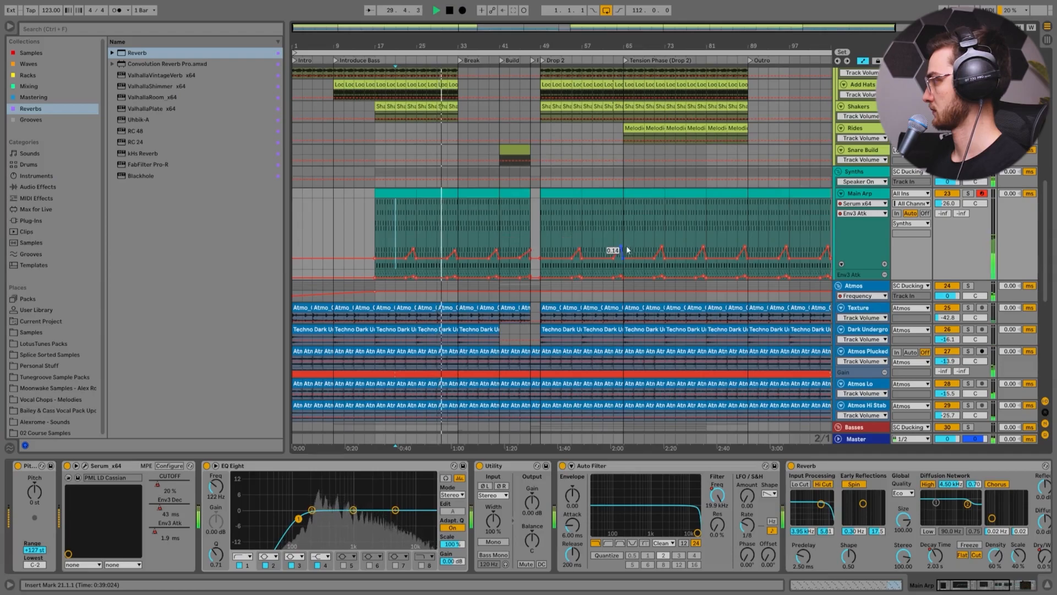
left_click(685, 242)
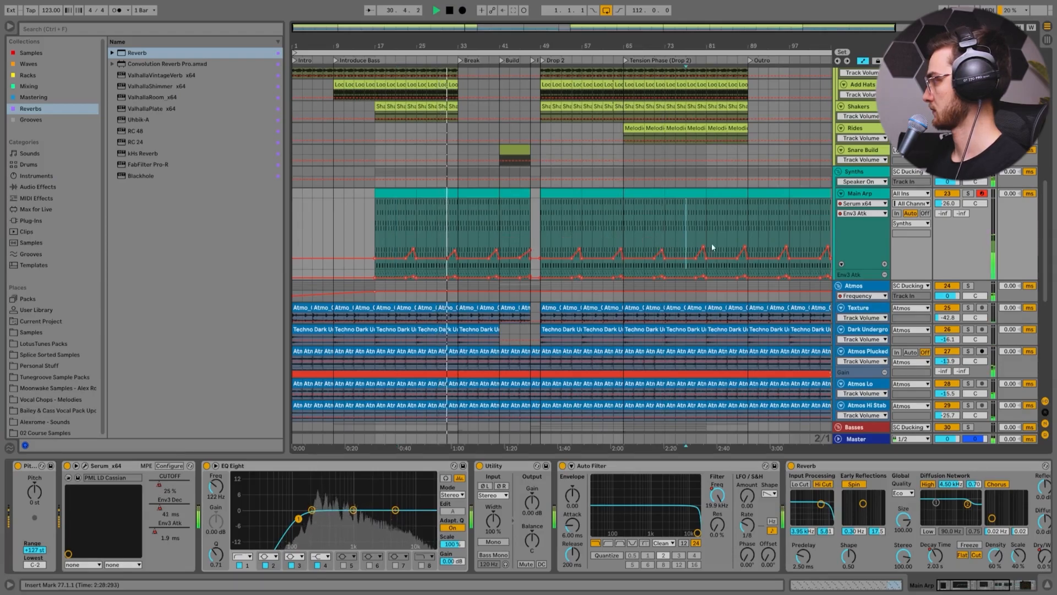
left_click_drag(715, 32, 714, 22)
left_click(666, 234)
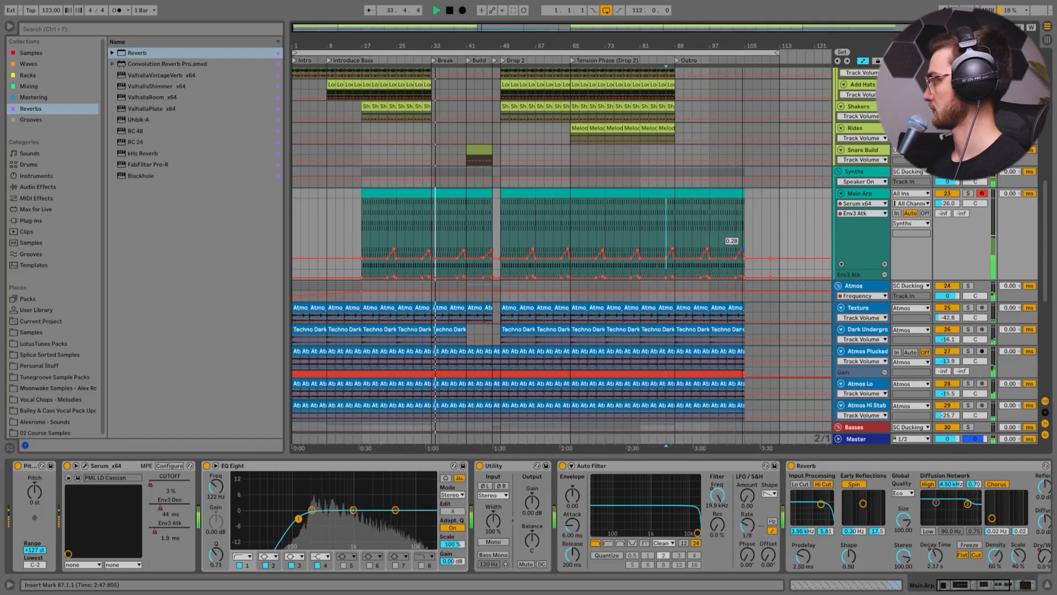
Listen through the Break and Build while examining the Main Arp, atmos, bass and FX tracks.
scroll(447, 242, "down", 5)
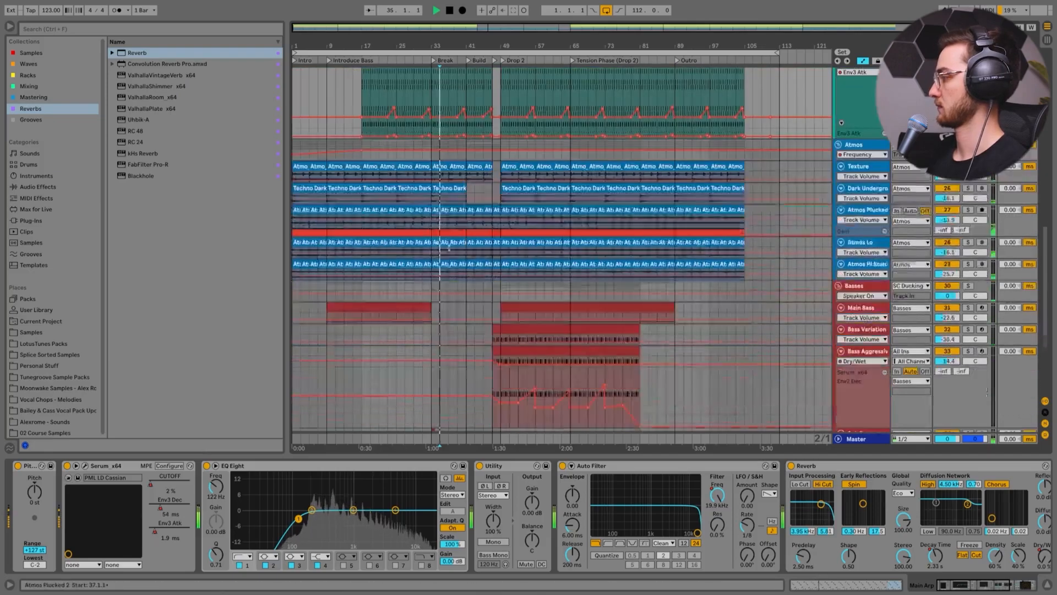
scroll(427, 304, "down", 3)
left_click(407, 225)
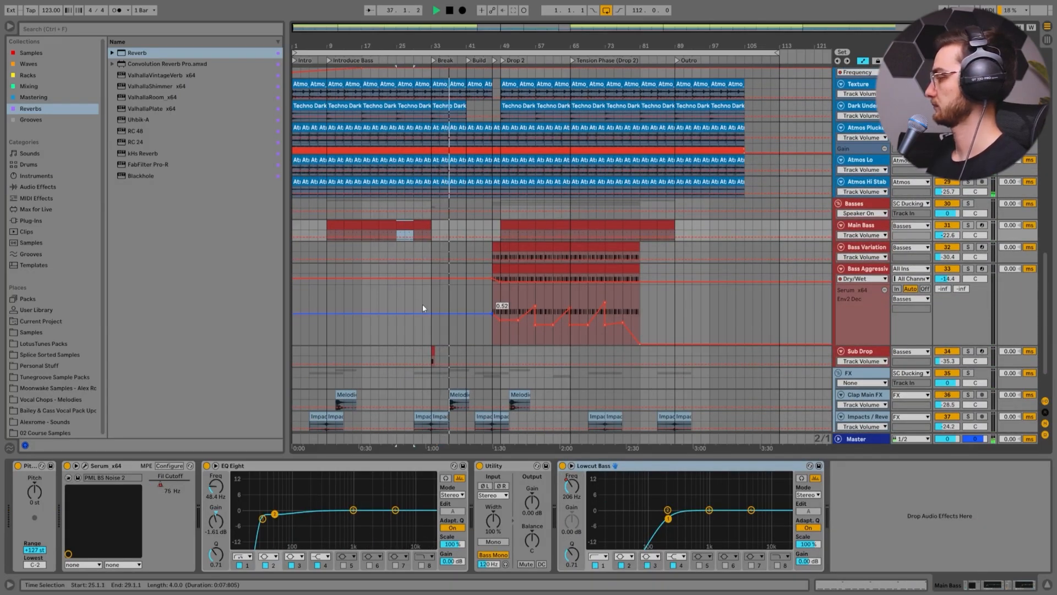
left_click(468, 228)
scroll(471, 248, "up", 7)
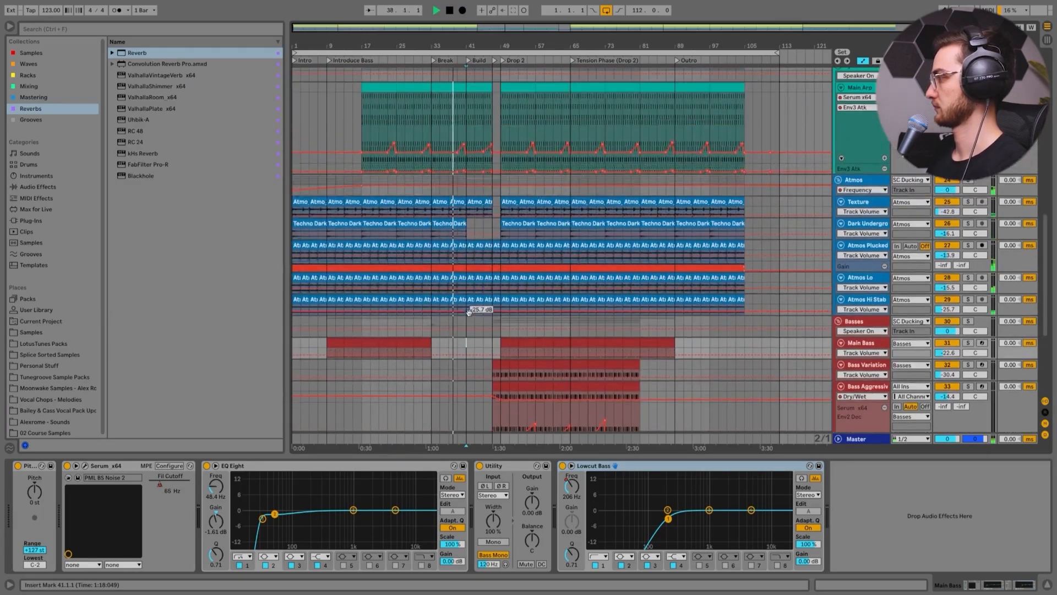
scroll(462, 313, "down", 5)
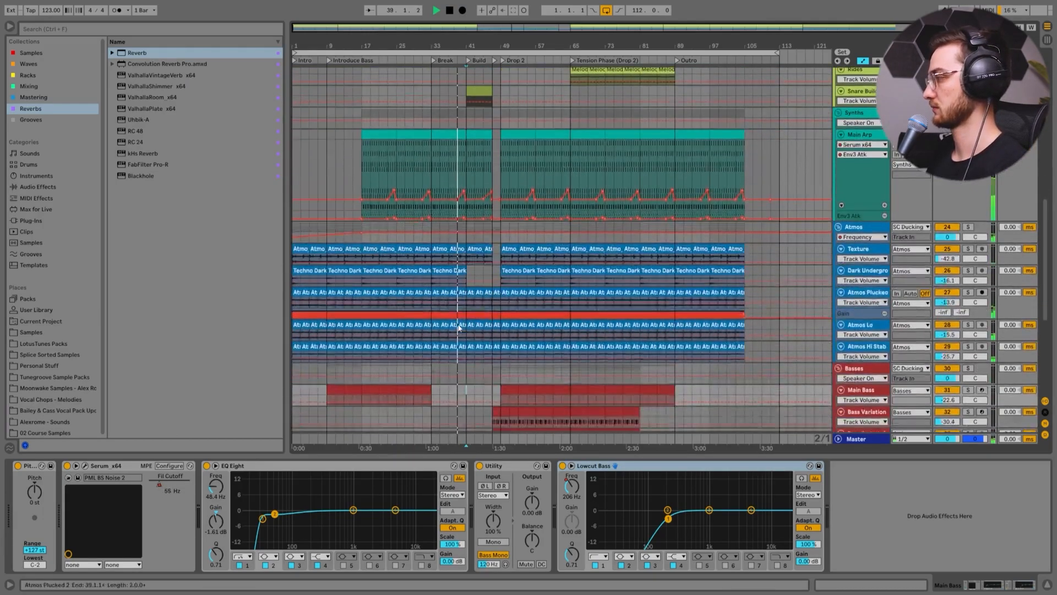
scroll(458, 328, "down", 3)
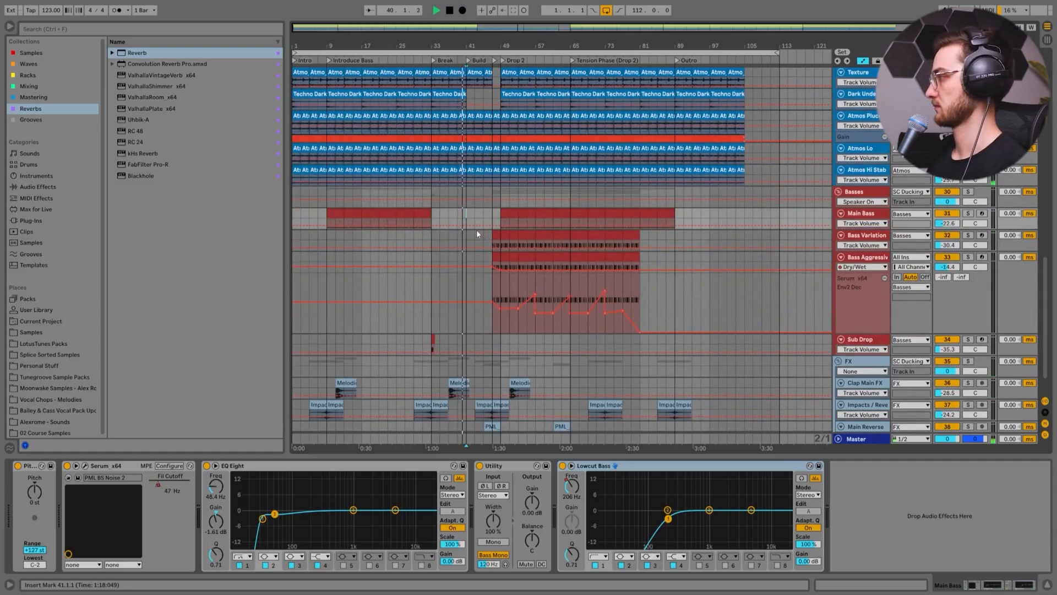
left_click(492, 243)
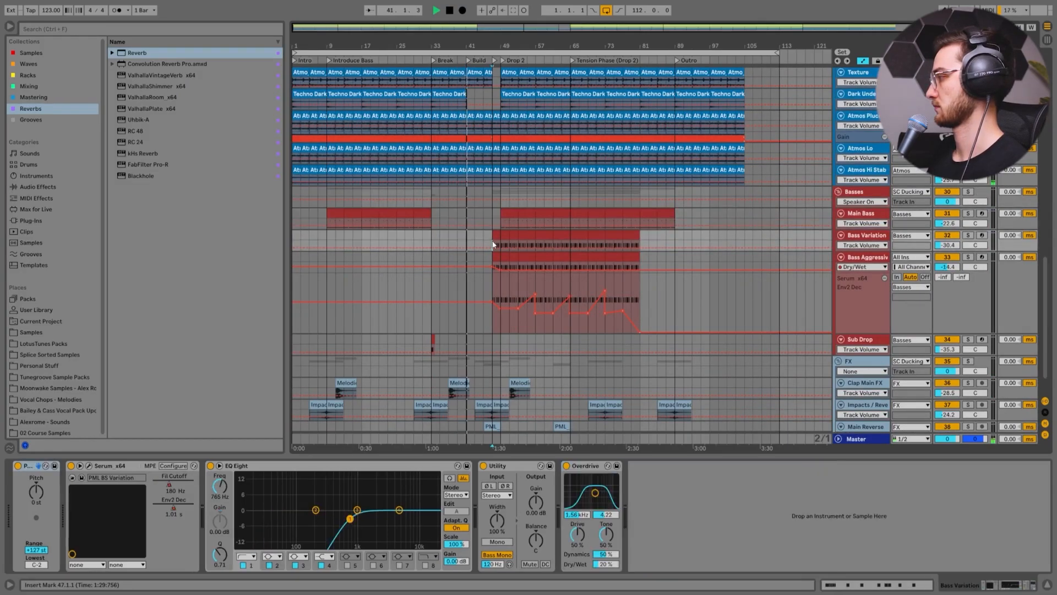
scroll(493, 245, "up", 8)
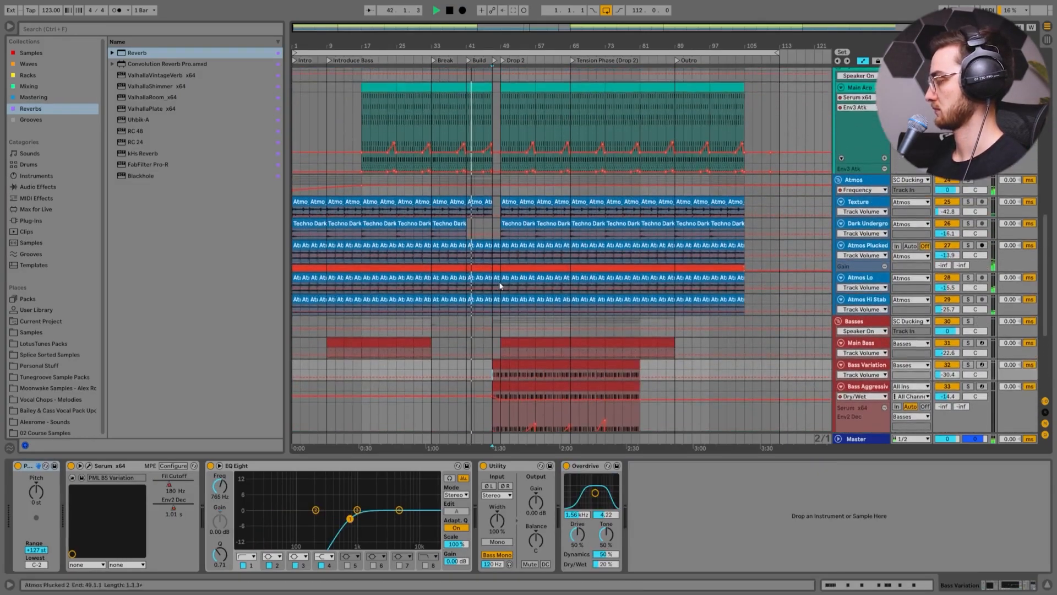
Set the Atmos Lo track volume to -16.9 dB during the Build.
scroll(496, 303, "down", 7)
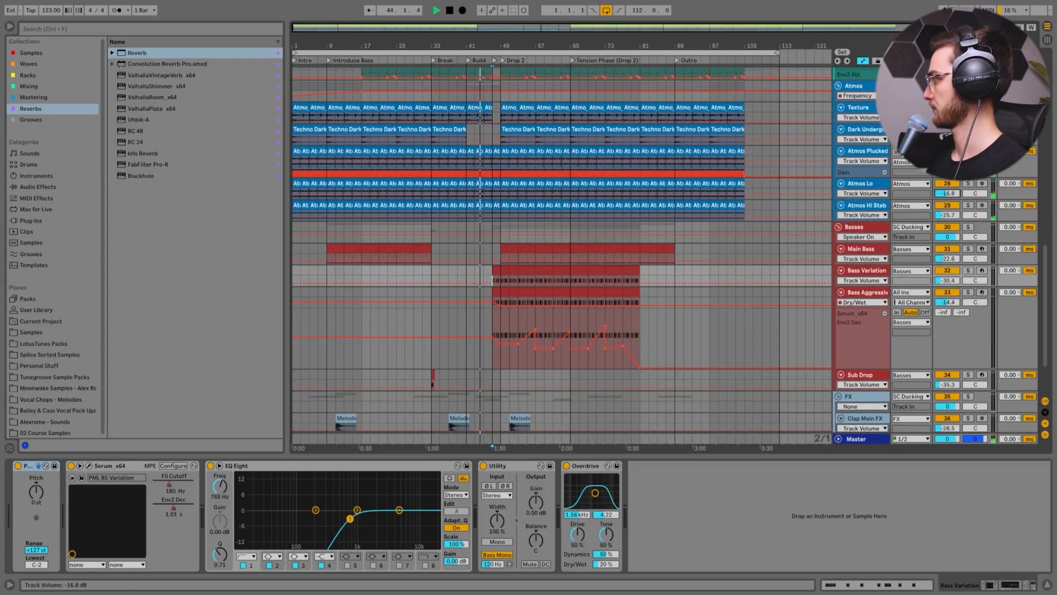
scroll(488, 268, "up", 2)
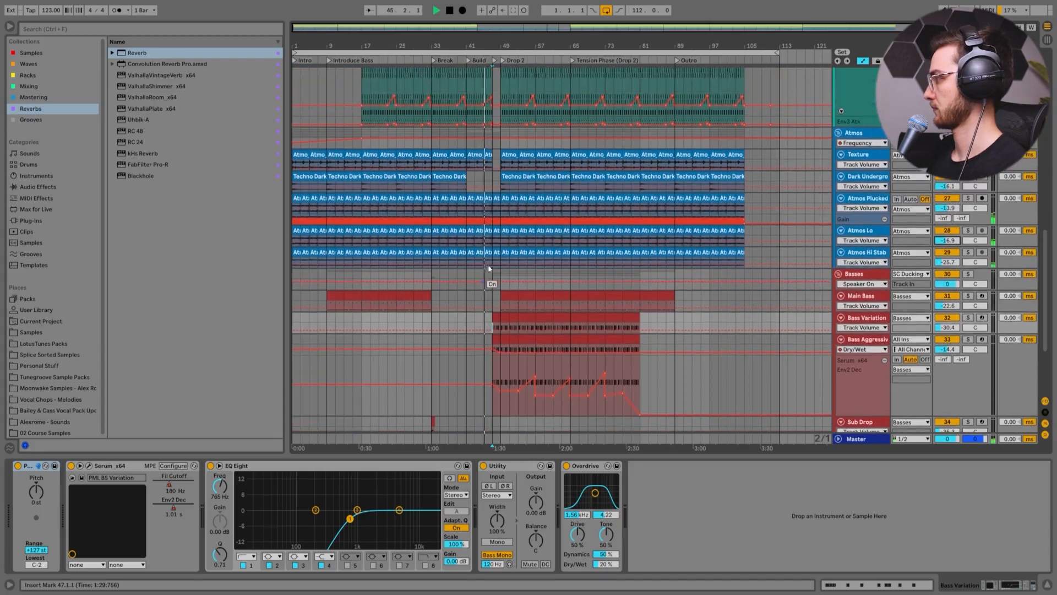
Try deactivating the Atmos Lo and Atmos Hi Stab clips in the Predrop, and reactivate both clips.
left_click_drag(488, 49, 494, 121)
left_click(520, 231)
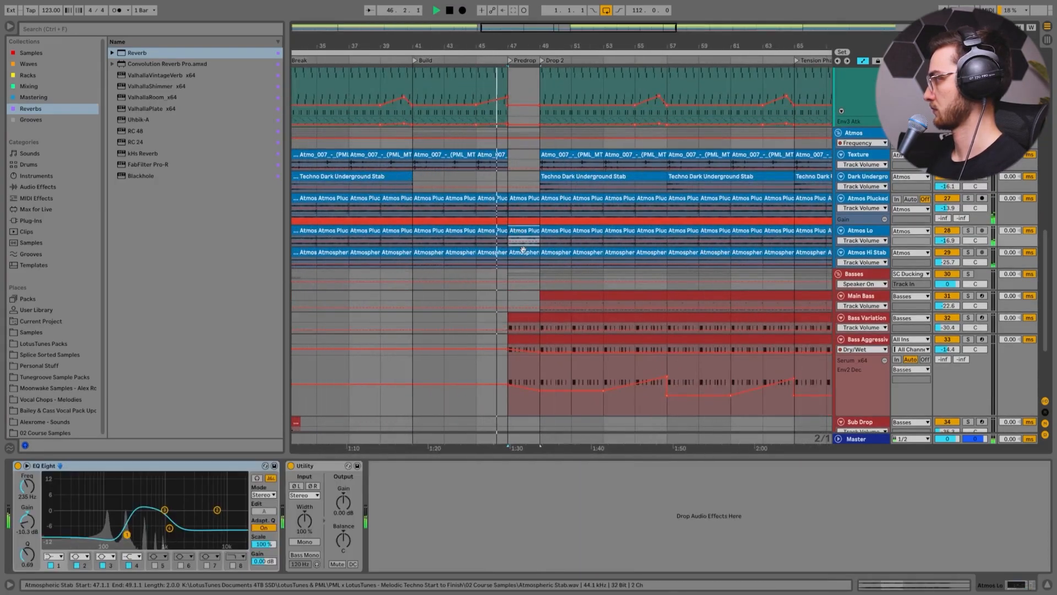
left_click(523, 251)
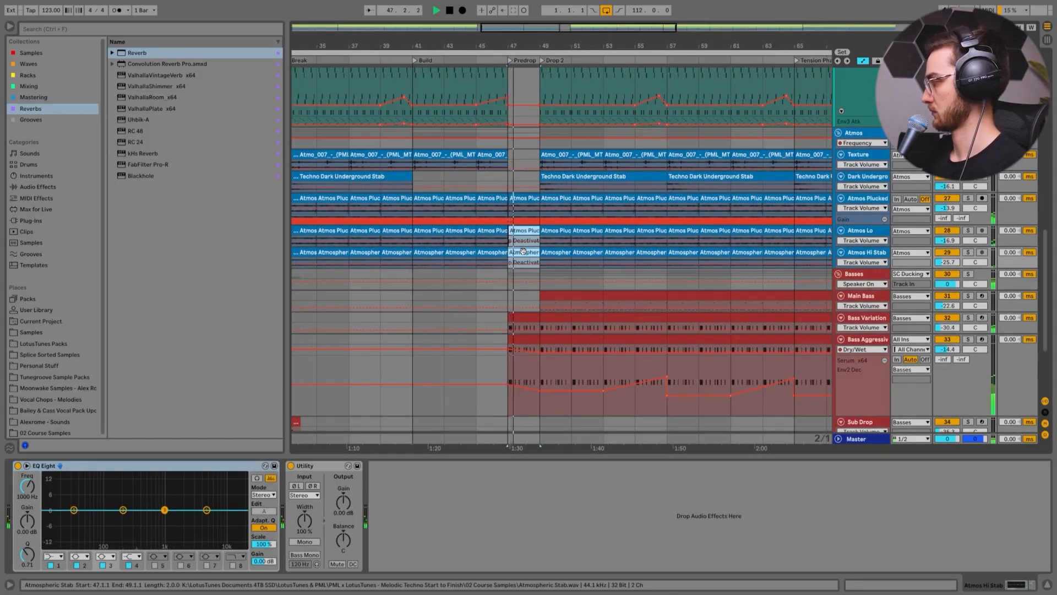
key("0")
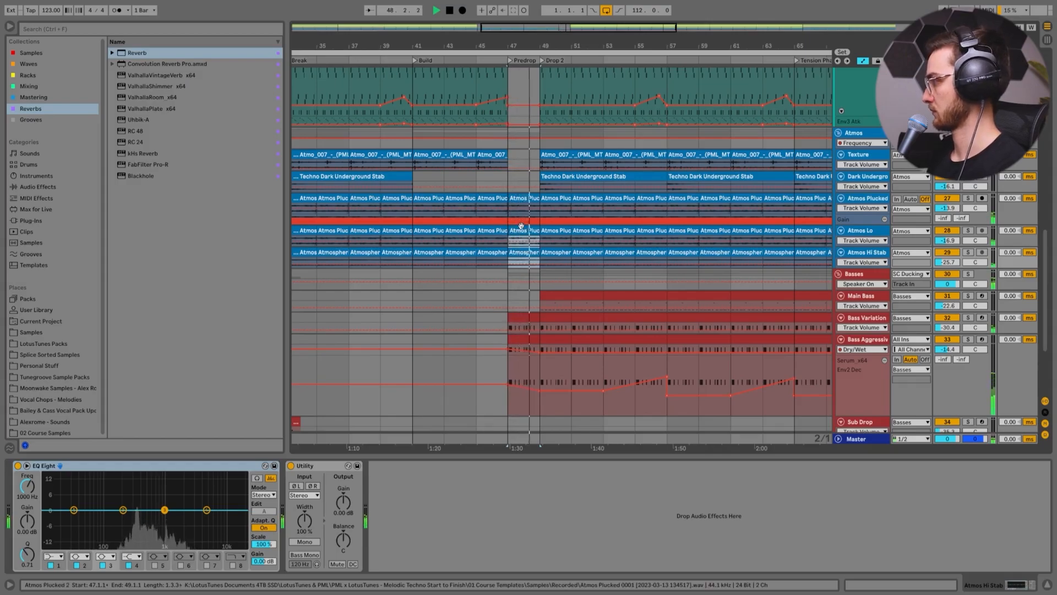
Try the Predrop with only its Atmos Lo clip deactivated, replaying the section and its lead-in from bar 45.
left_click(524, 238)
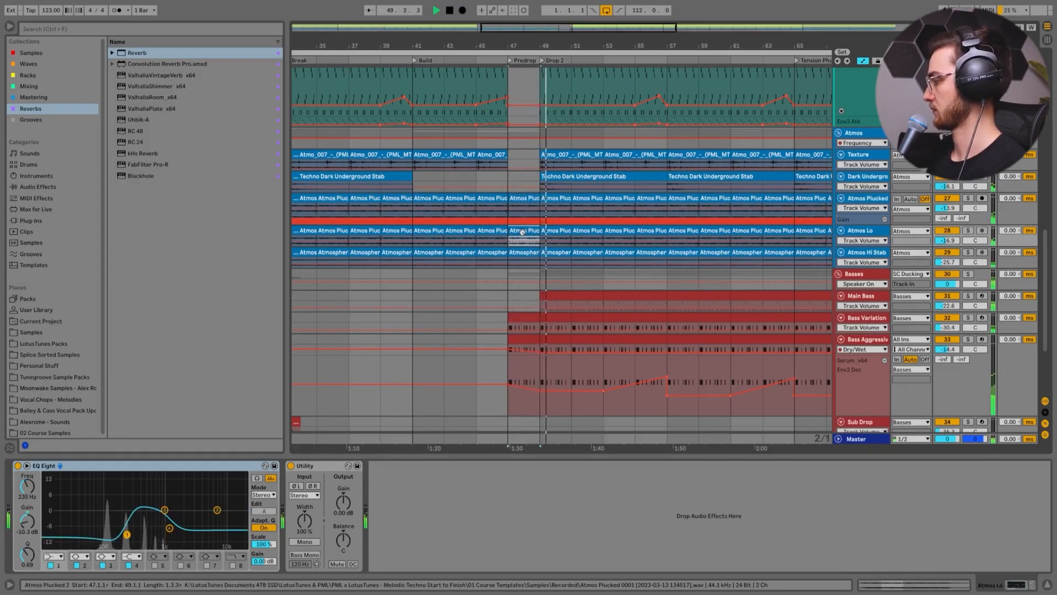
left_click(523, 232)
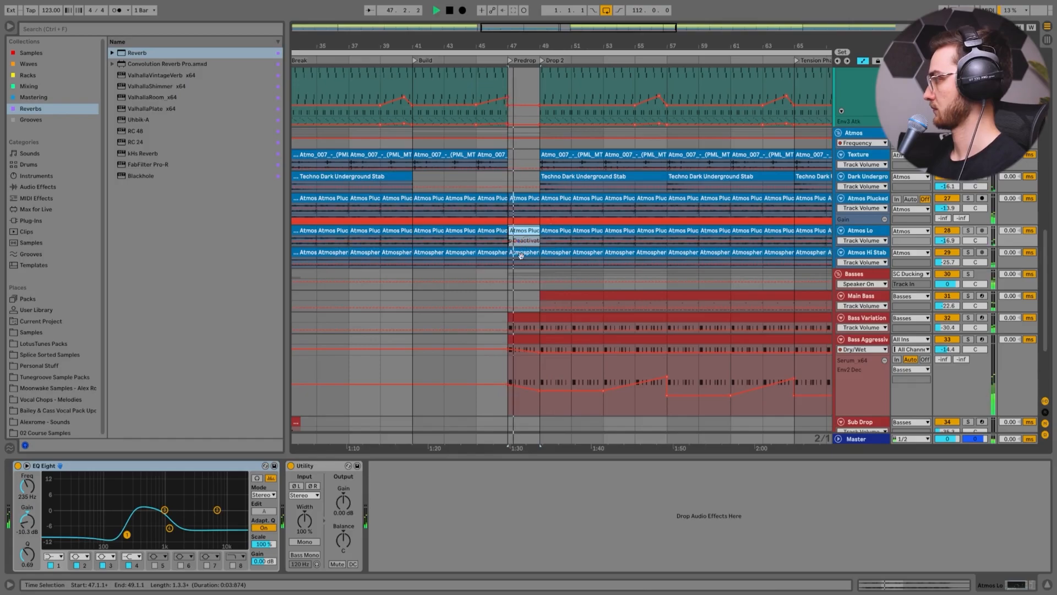
key("Down")
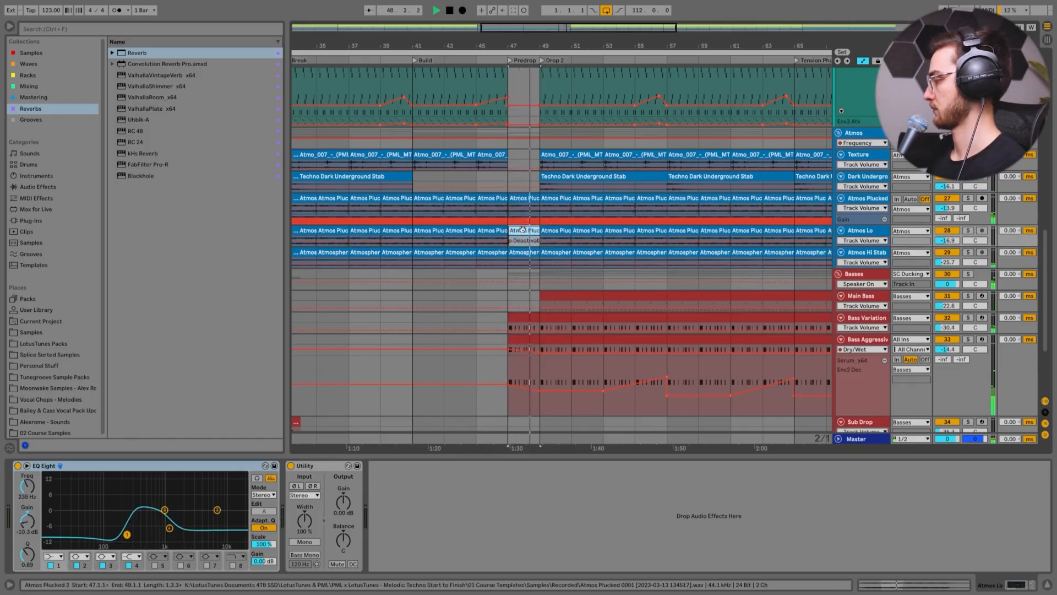
left_click(476, 273)
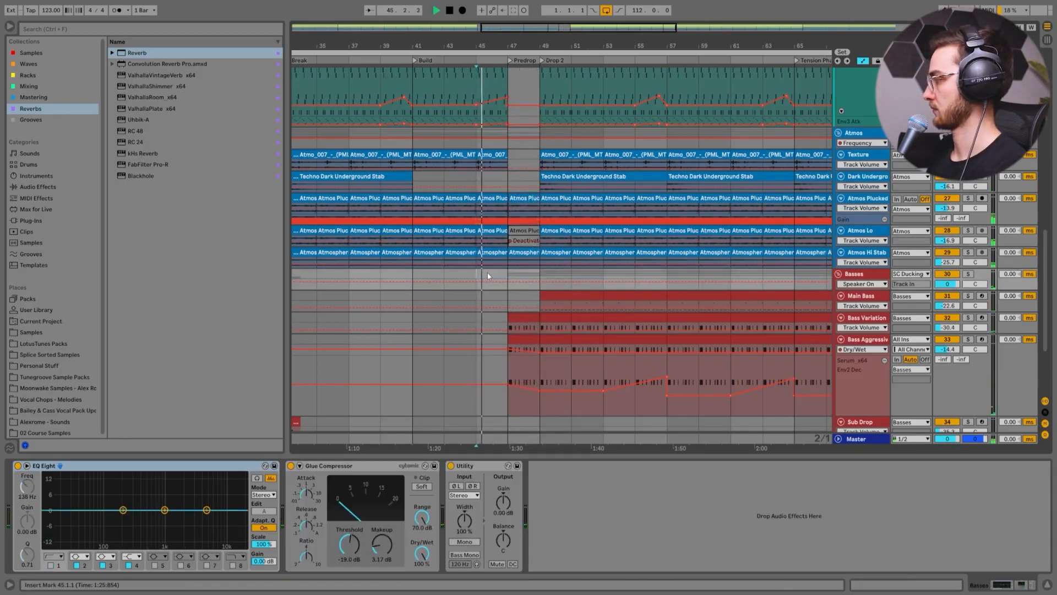
Reshape the Main Arp's Env3 Atk automation to slope down from its bar 47 peak to bar 49.
scroll(487, 272, "up", 2)
left_click(507, 157)
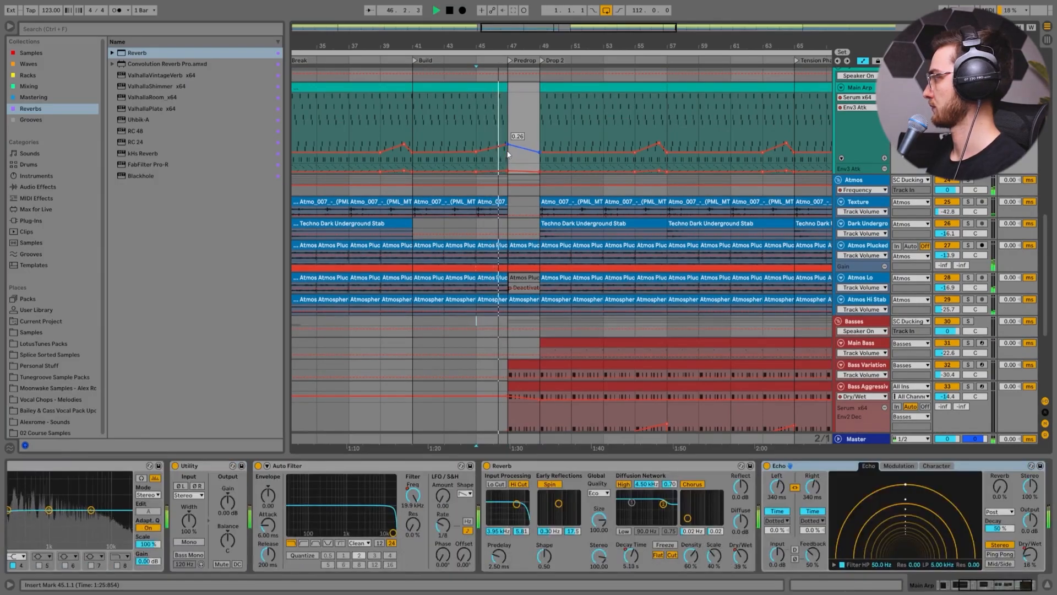
Compare the Atmos Lo and Atmos Plucked clips in the Predrop and reactivate the Atmos Lo clip.
left_click(524, 280)
scroll(527, 283, "down", 2)
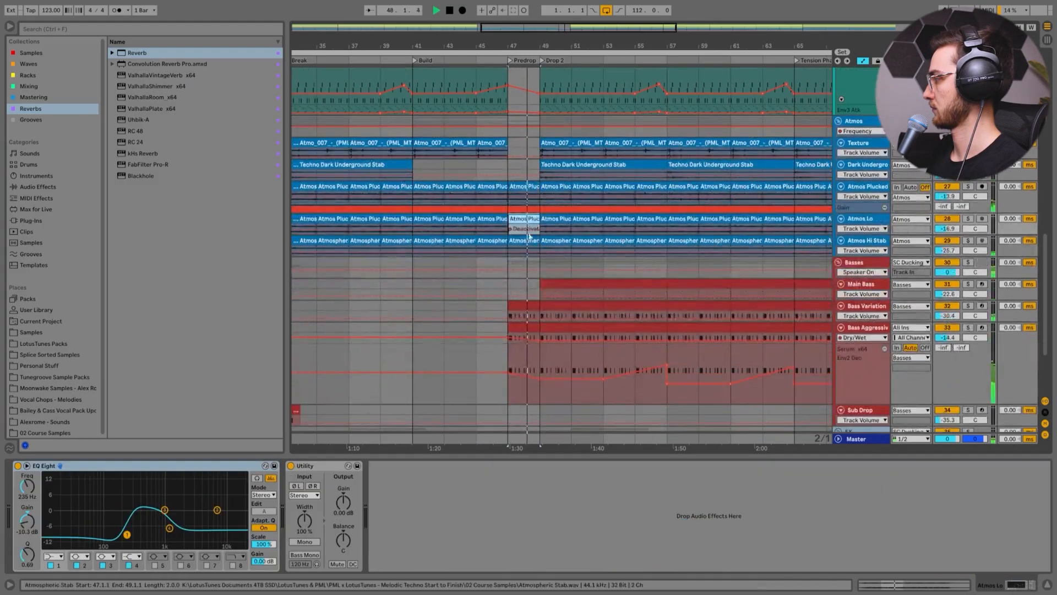
left_click(520, 186)
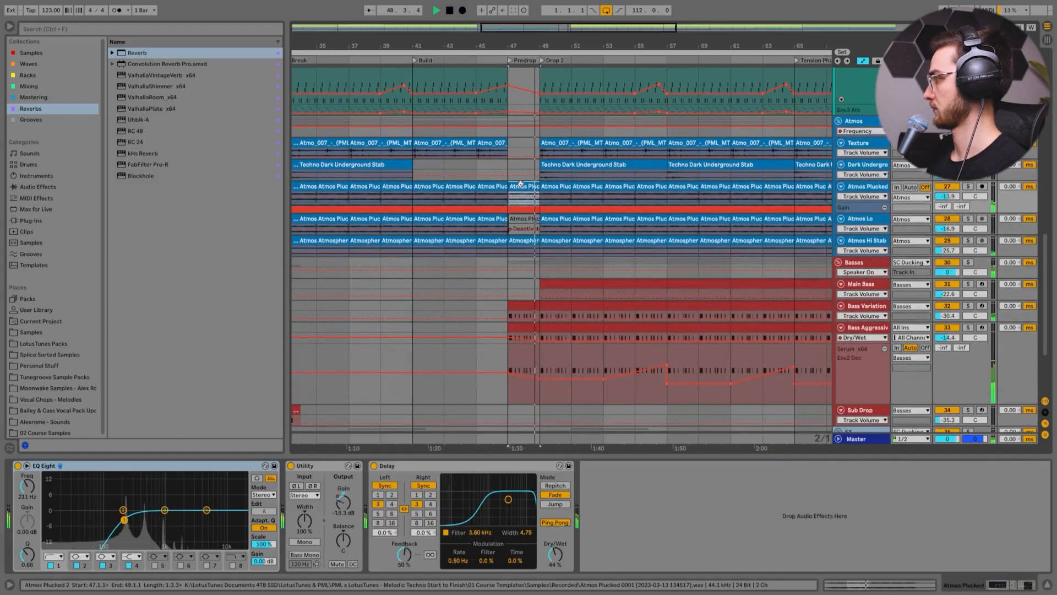
left_click(522, 221)
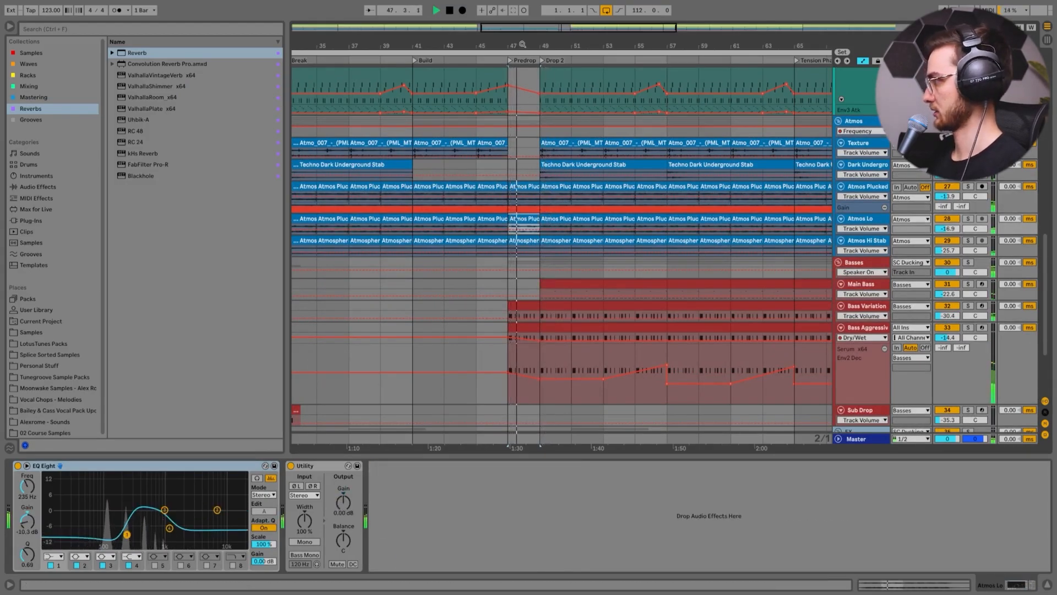
Play from bar 45 and check the synth, atmos and bass balance through the Predrop into Drop 2.
key("minus")
left_click(500, 262)
scroll(500, 262, "up", 5)
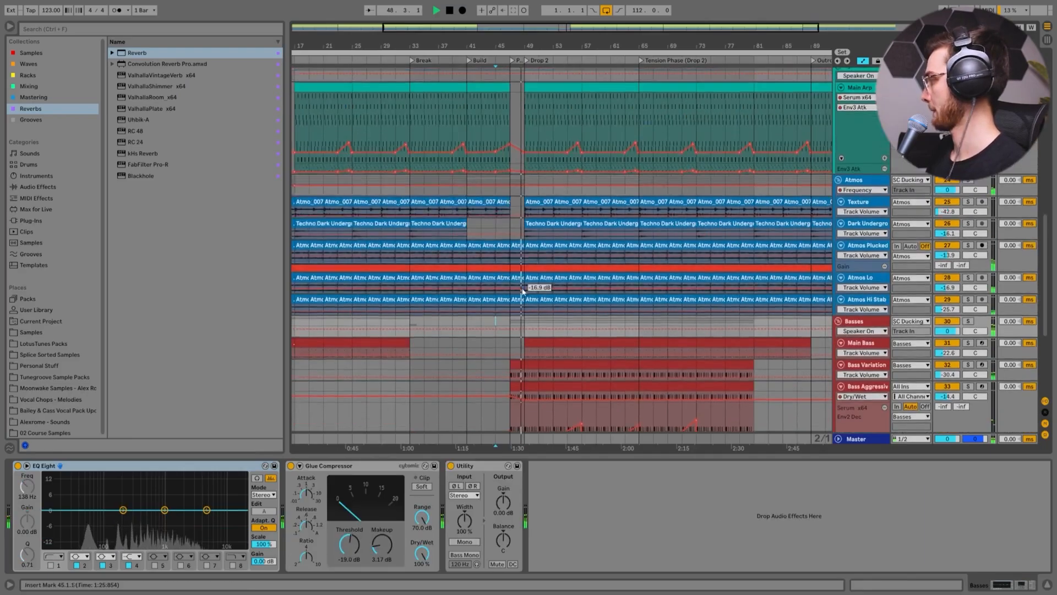
scroll(523, 292, "down", 10)
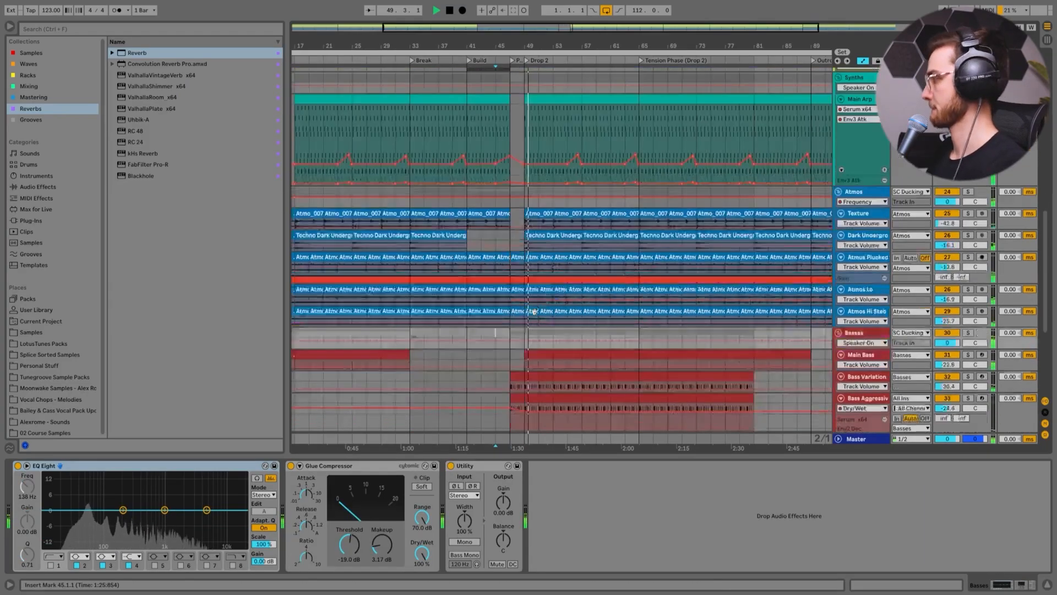
Check the Bass Aggressive track from bar 47 against the synth and atmos tracks in Drop 2, and stop playback.
left_click(511, 252)
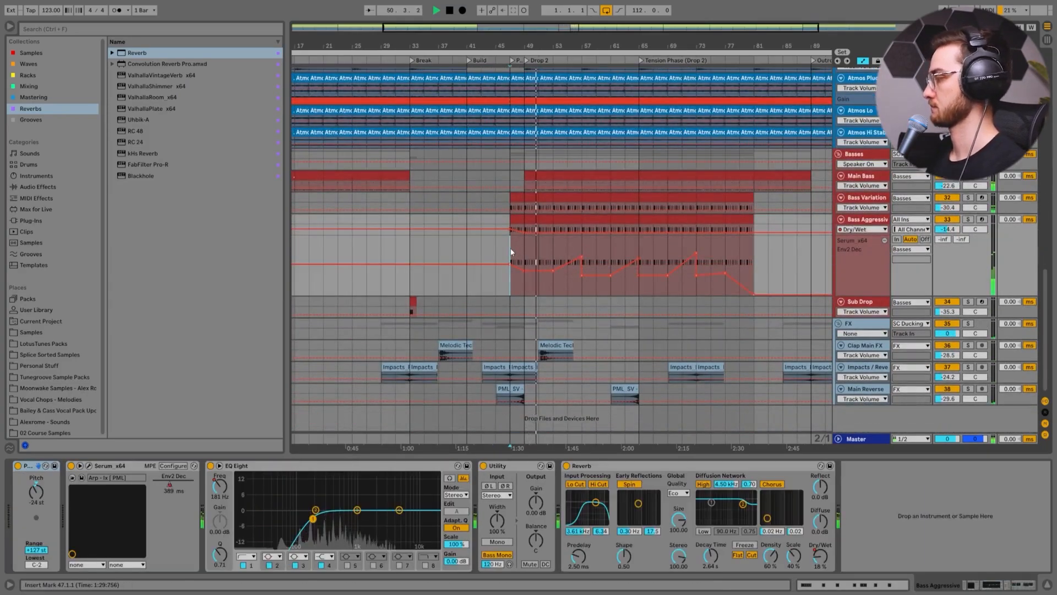
scroll(844, 358, "up", 6)
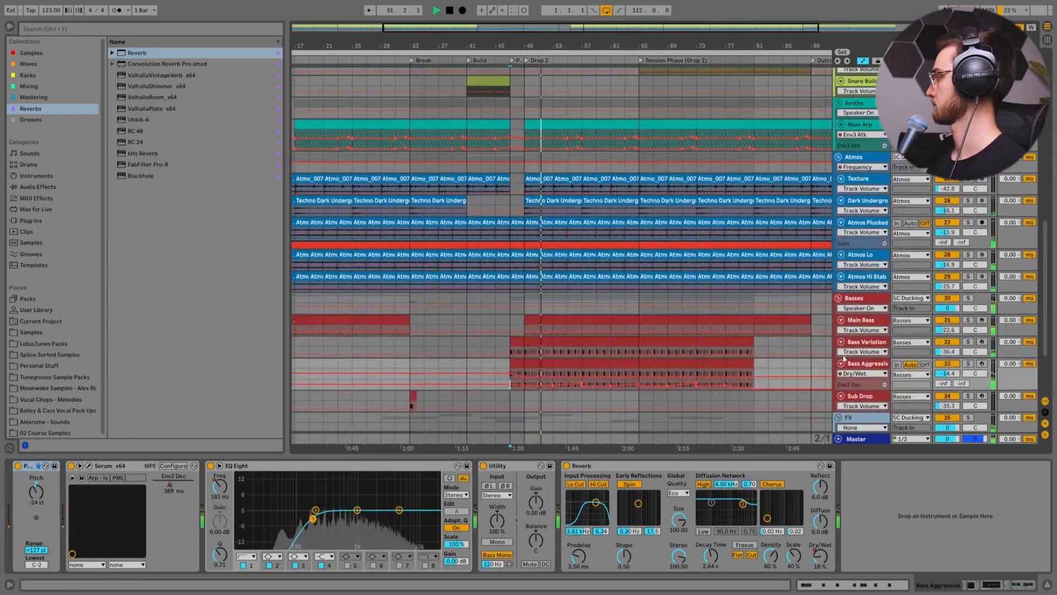
left_click(866, 364)
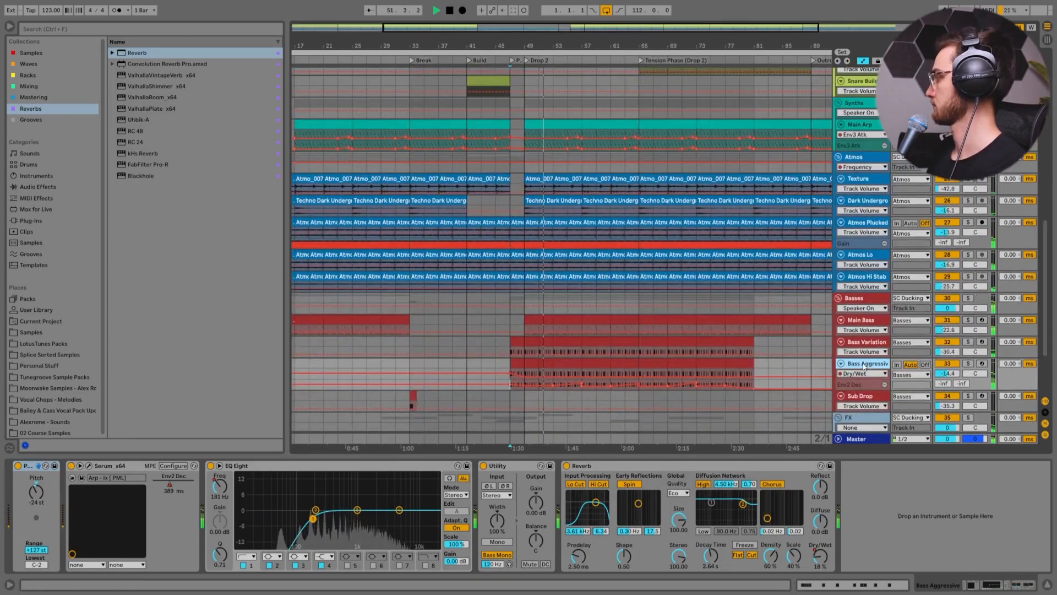
left_click_drag(609, 39, 580, 25)
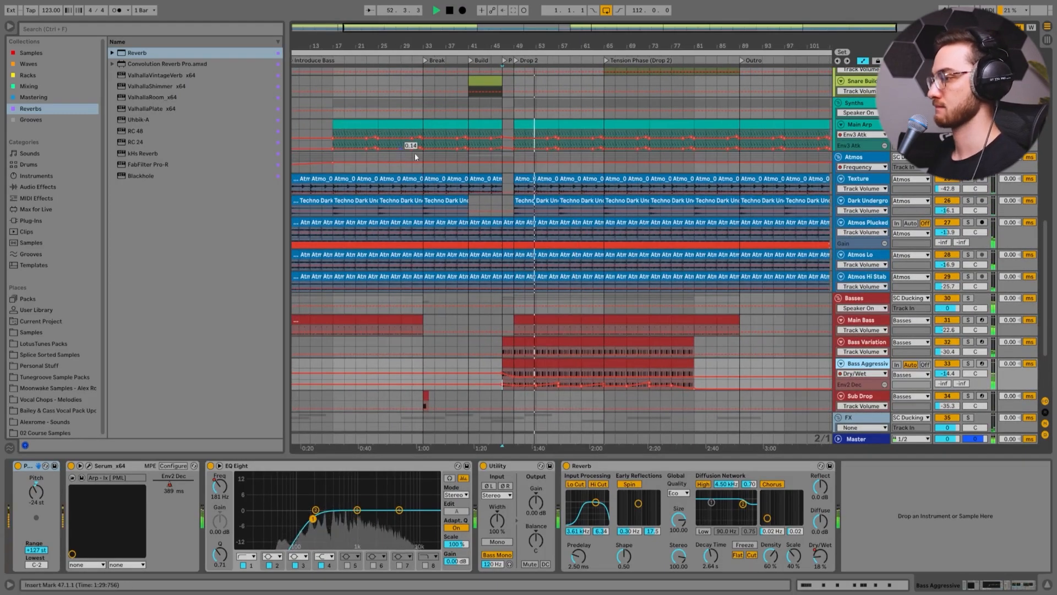
key("space")
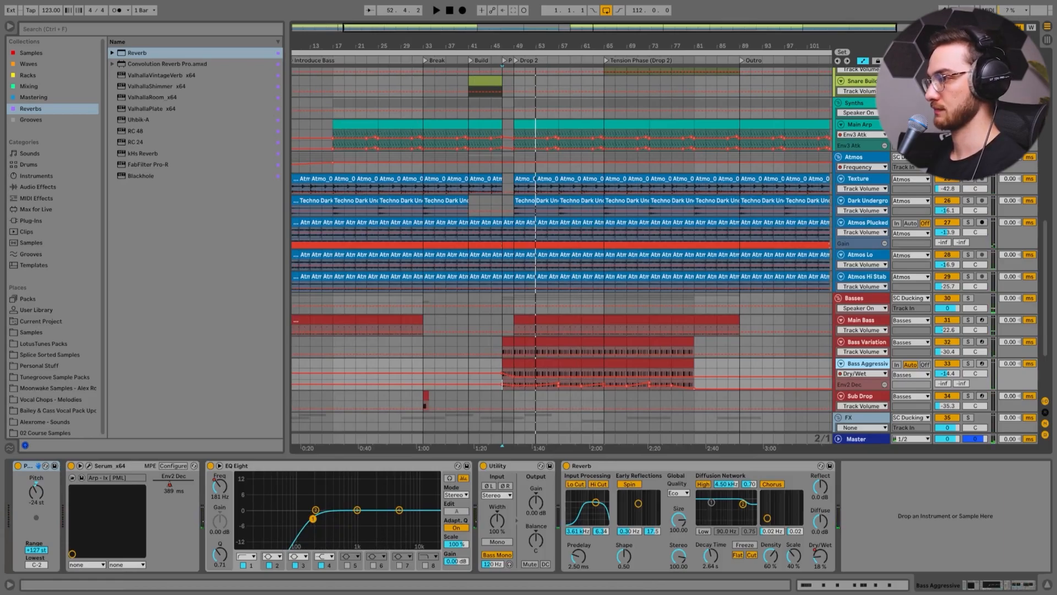
Replay Drop 2 from bar 49 and compare the Main Bass with the loops, synths and atmos.
left_click_drag(535, 325, 514, 323)
key("space")
scroll(574, 360, "up", 3)
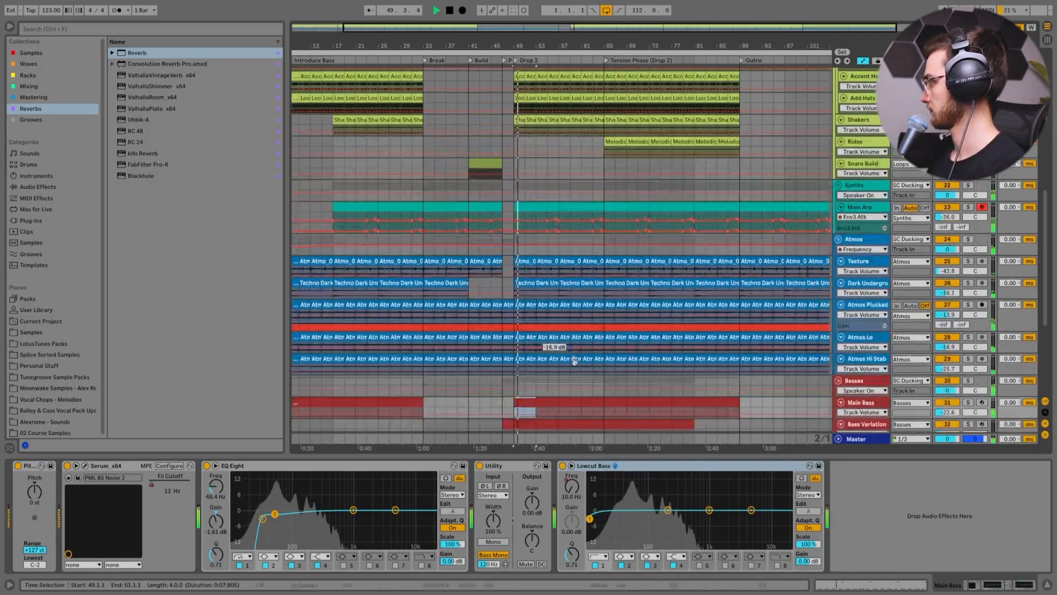
scroll(574, 360, "up", 10)
scroll(586, 368, "down", 8)
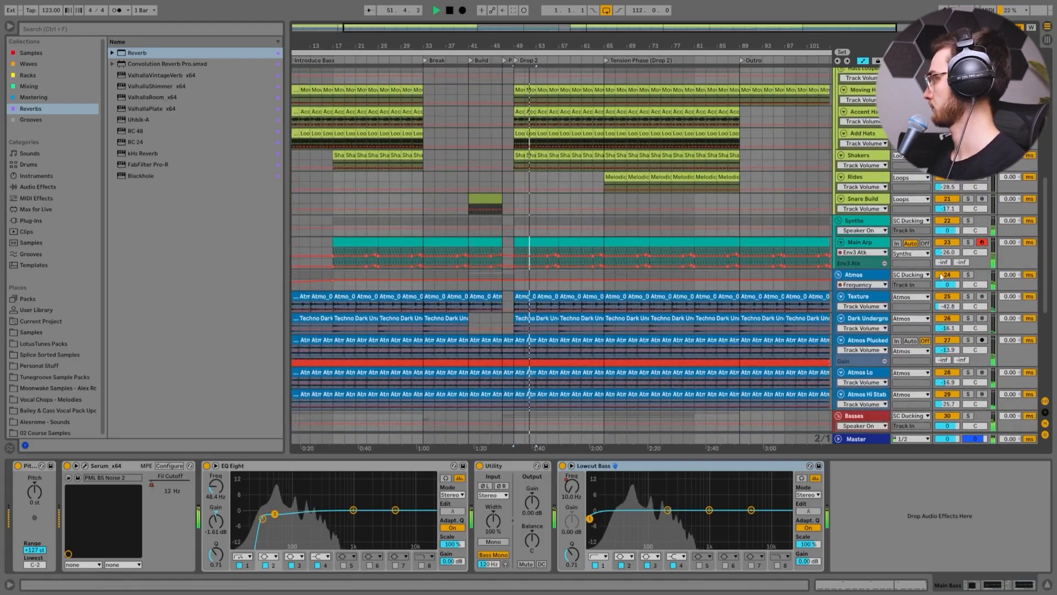
Mark bar 49 on the Synths group and review every track group from drums to FX across Drop 2.
left_click(517, 225)
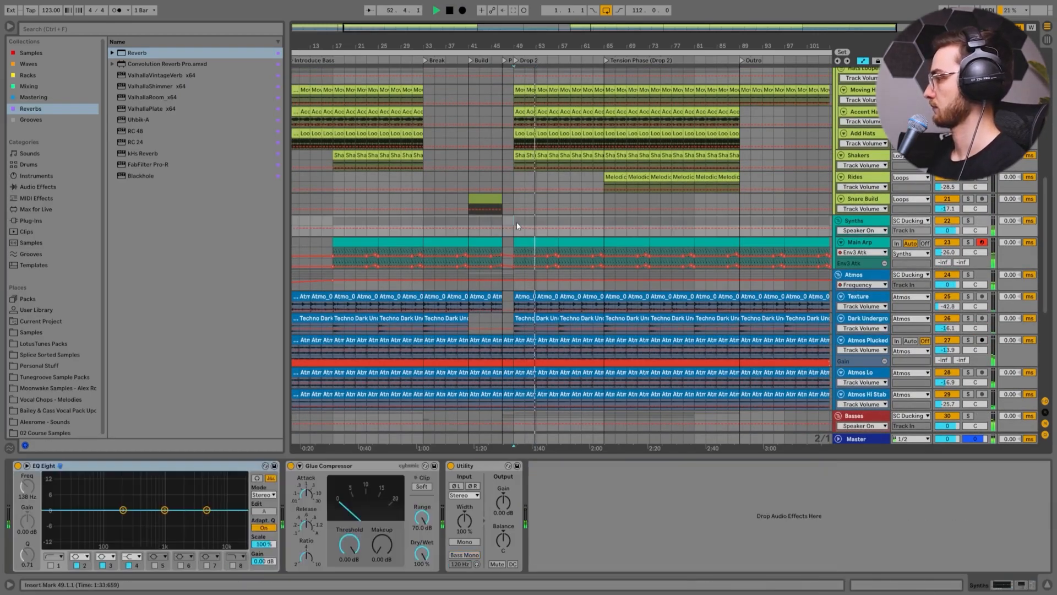
scroll(551, 283, "down", 6)
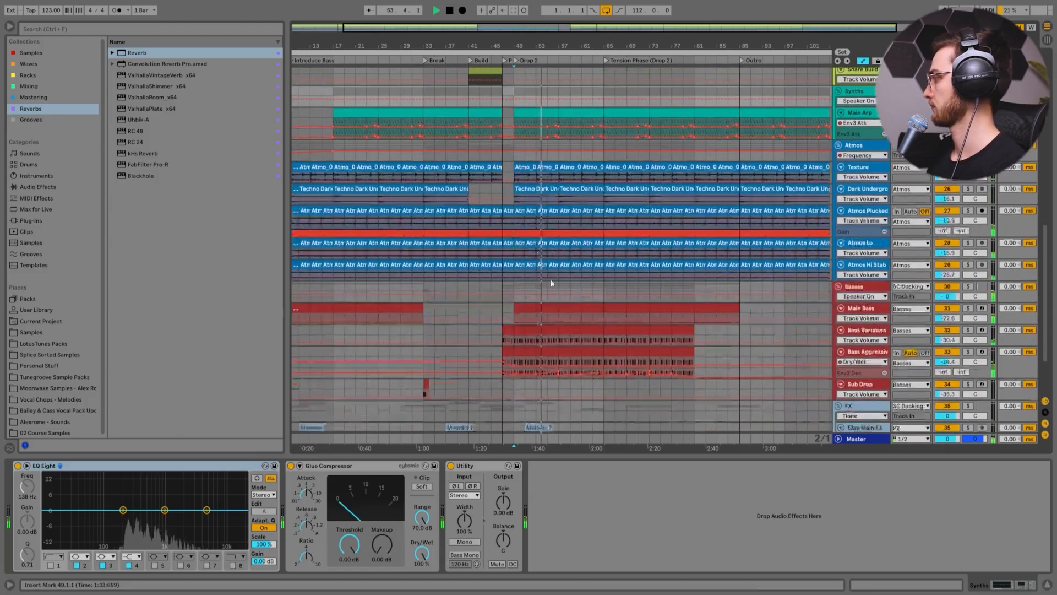
scroll(719, 284, "down", 3)
scroll(662, 272, "up", 4)
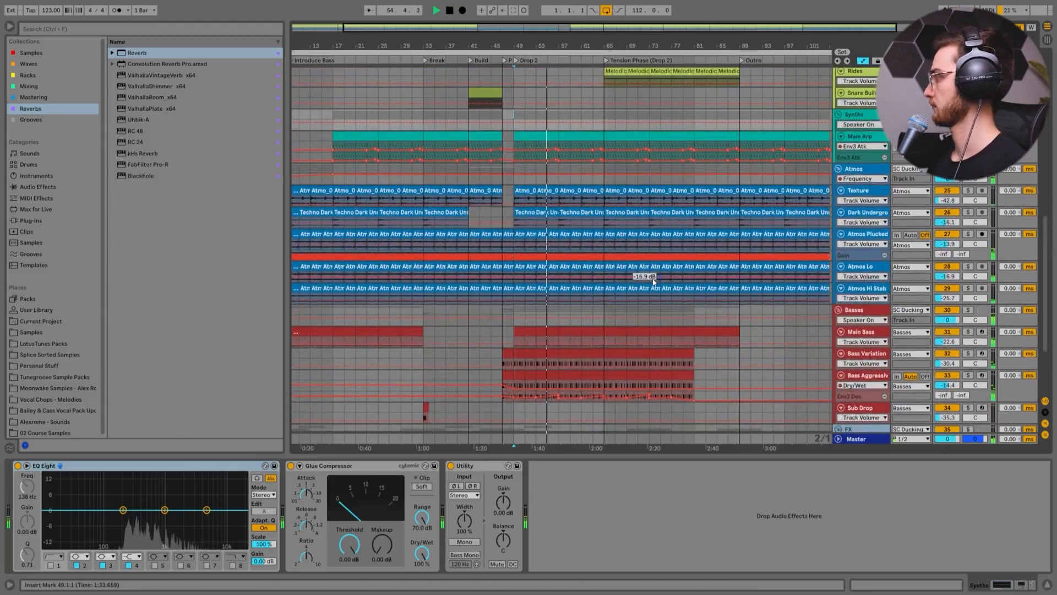
scroll(655, 280, "up", 20)
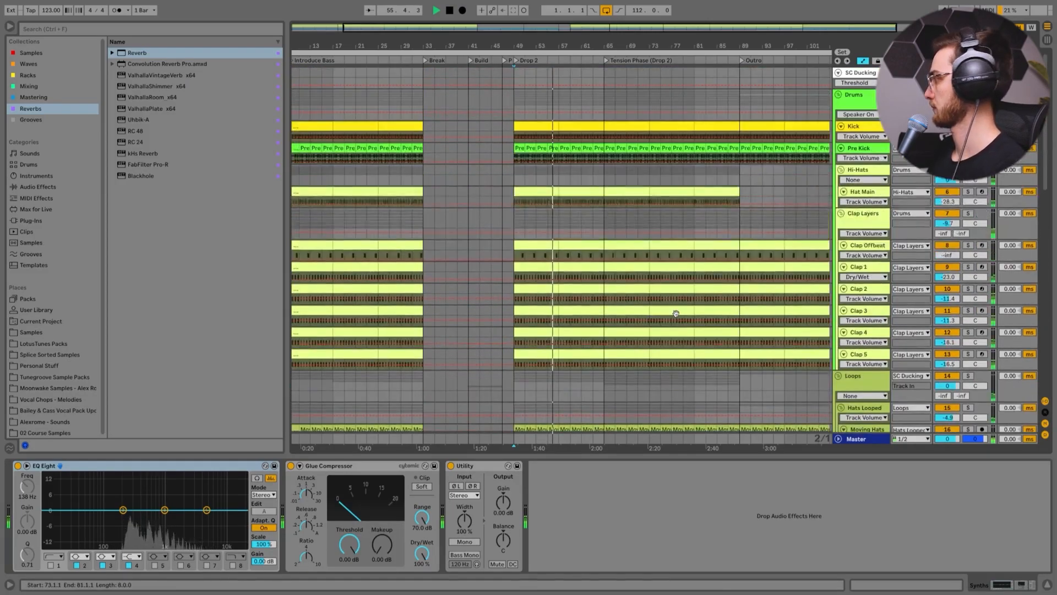
left_click_drag(602, 50, 602, 49)
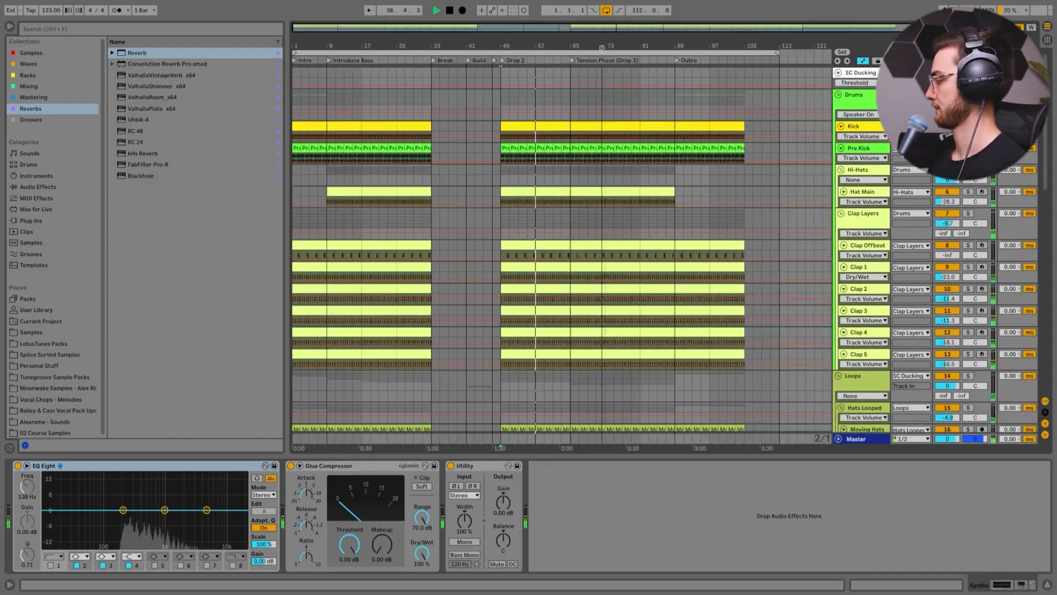
scroll(596, 358, "down", 20)
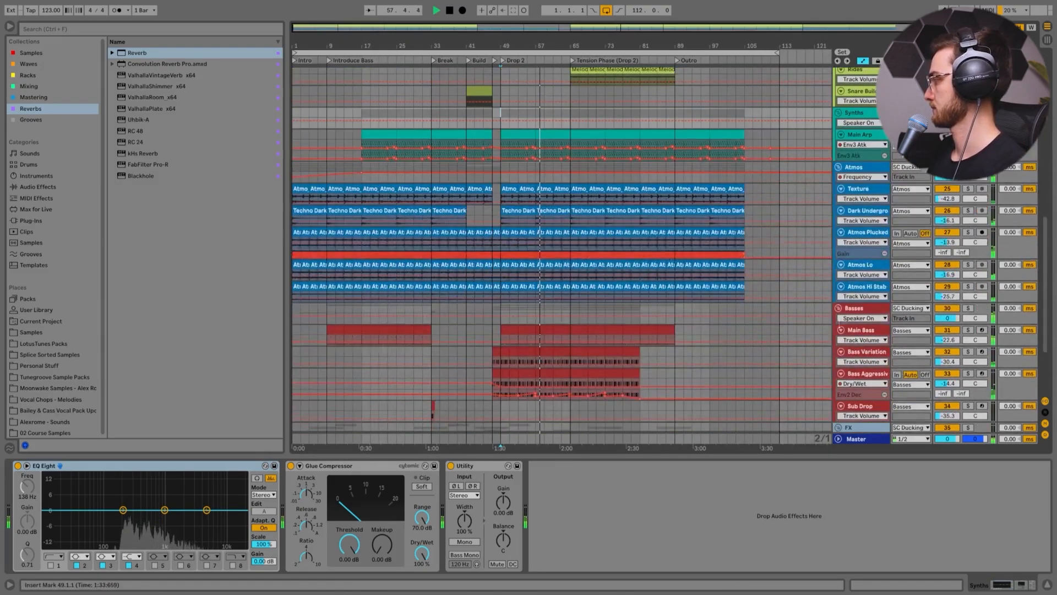
Replay Drop 2 from bar 49, lowering Bass Aggressive to -16.6 dB and raising Bass Variation to -25.7 dB.
left_click(885, 235)
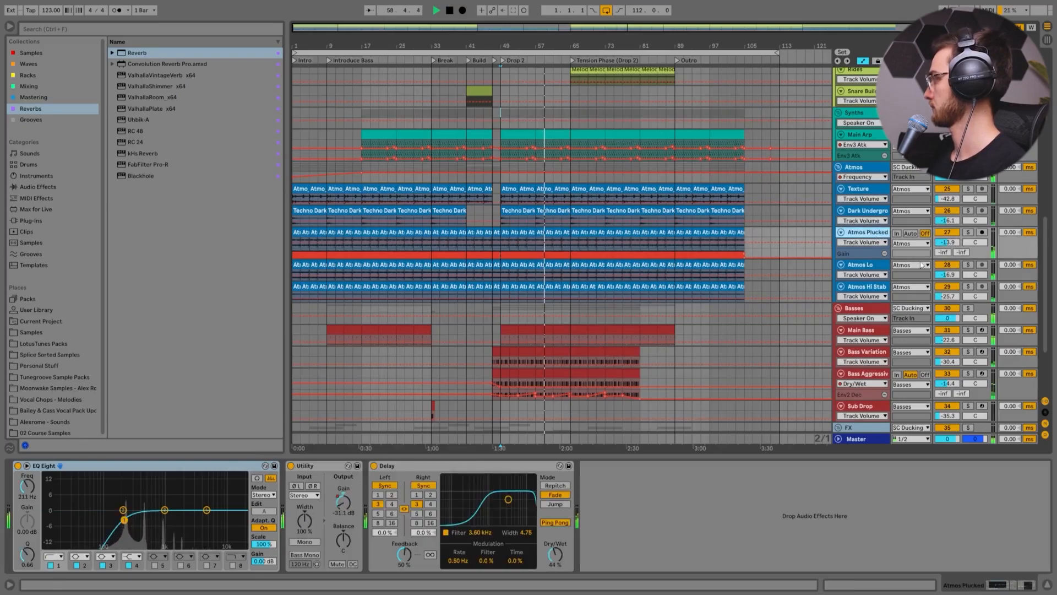
left_click(866, 265)
scroll(870, 308, "down", 4)
key("space")
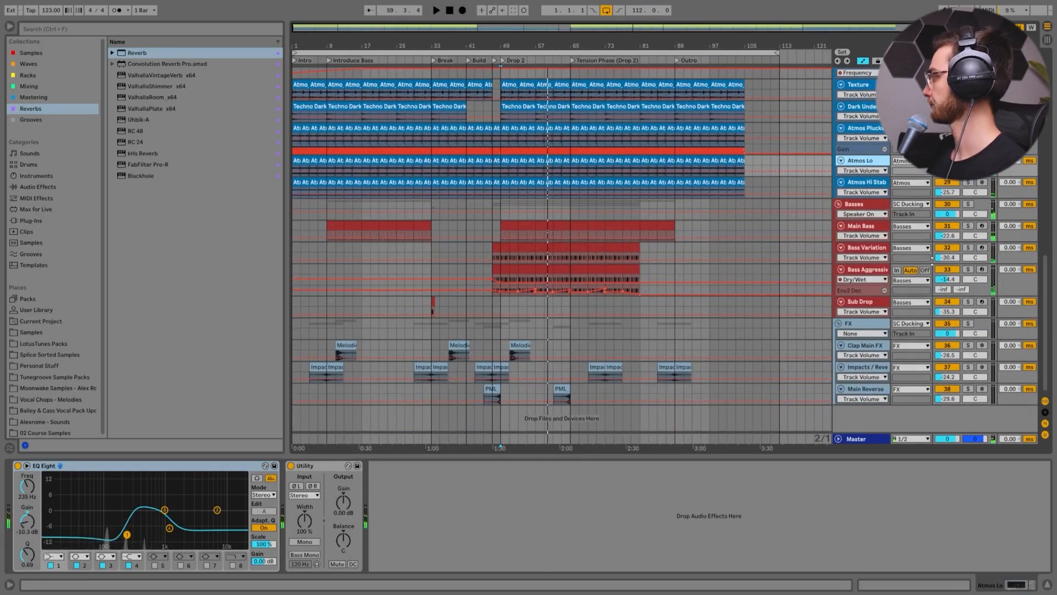
left_click(881, 271)
key("space")
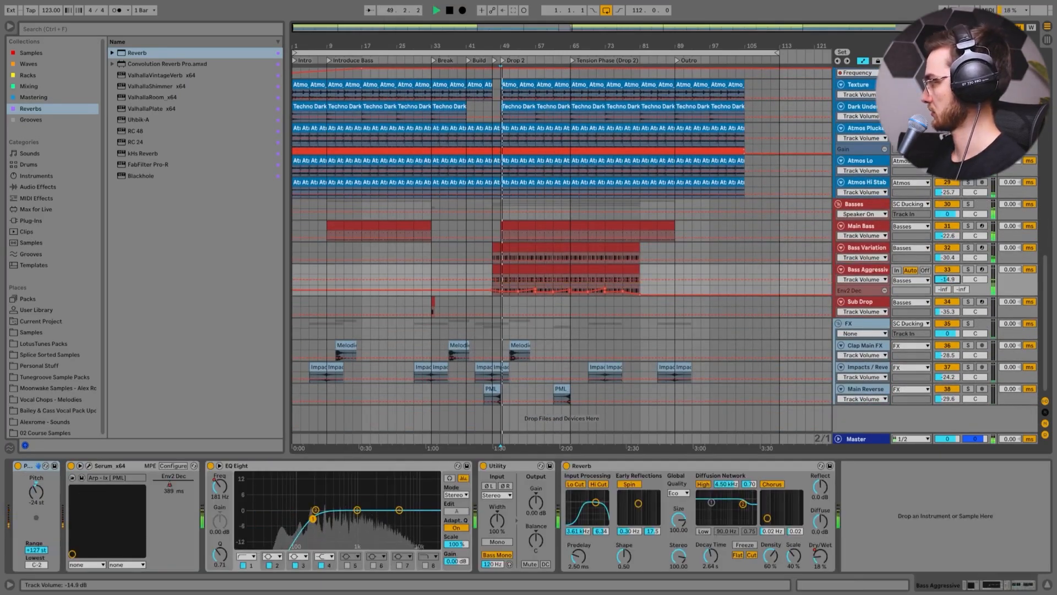
left_click_drag(947, 279, 946, 254)
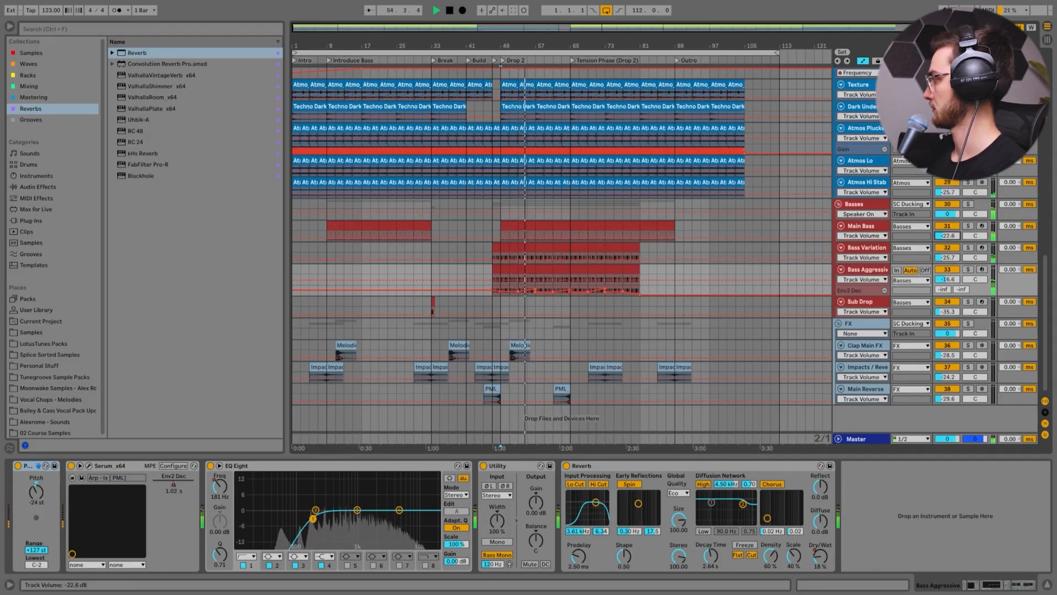
Rebalance Drop 2 with Main Bass at -21.2 dB, the Basses group at -2.0 dB and the Main Arp slightly louder.
left_click(507, 225)
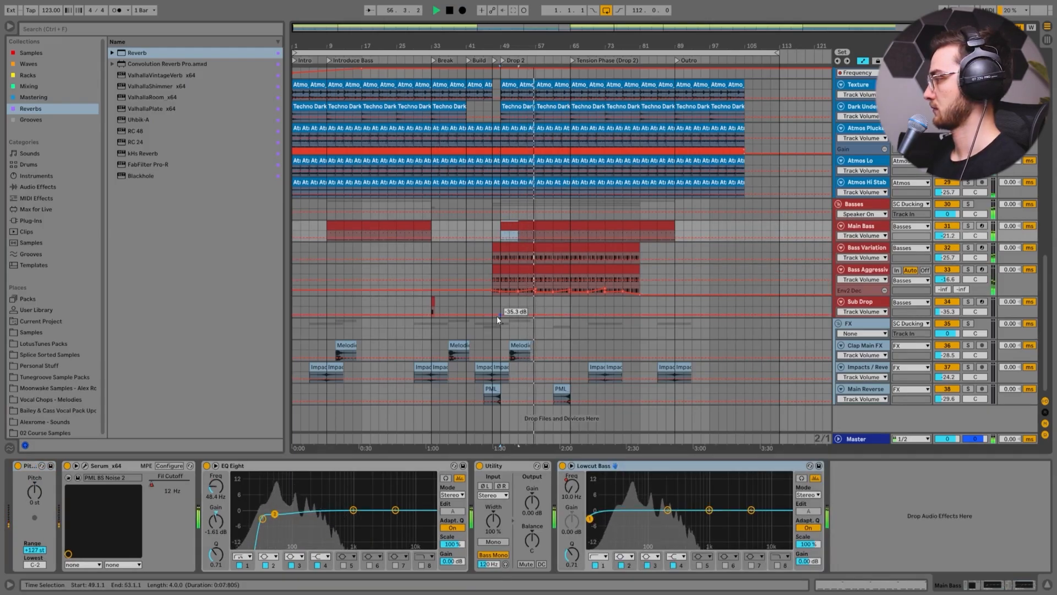
scroll(496, 316, "up", 5)
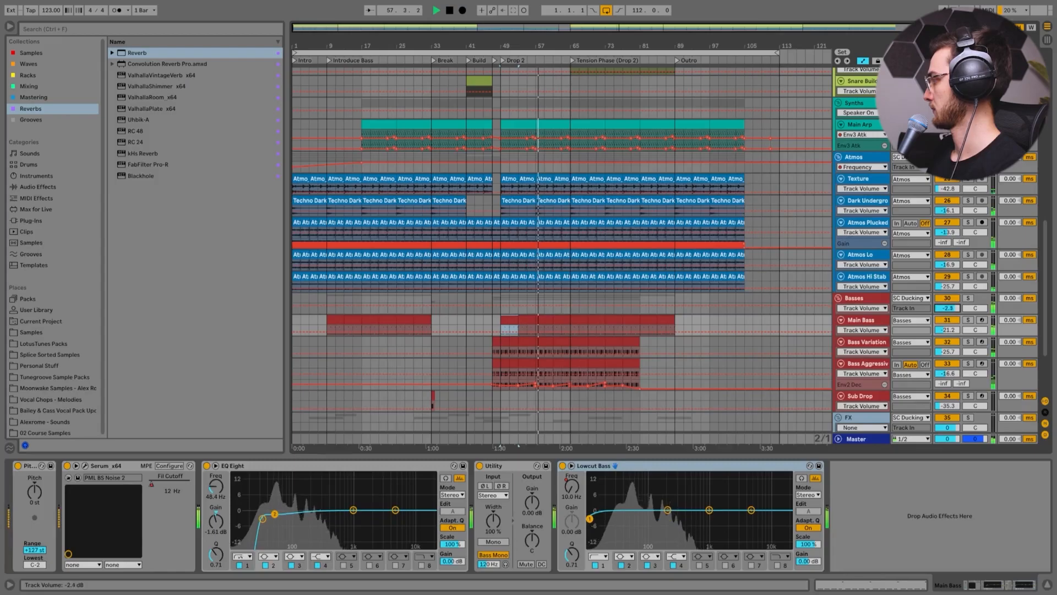
scroll(834, 282, "up", 2)
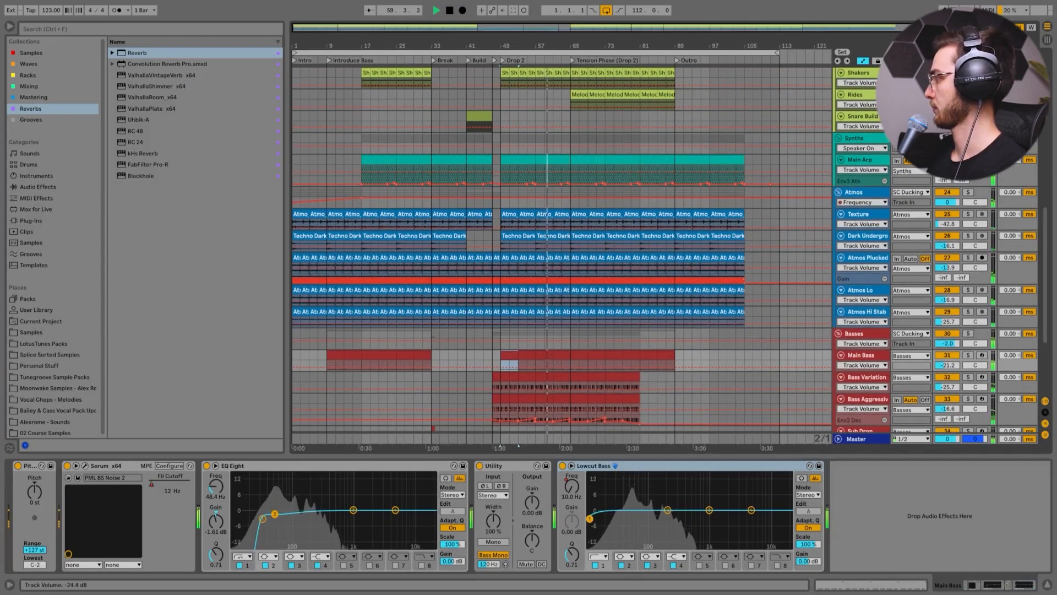
Lower the Bass Variation track's volume to -26.4 dB.
scroll(665, 255, "down", 3)
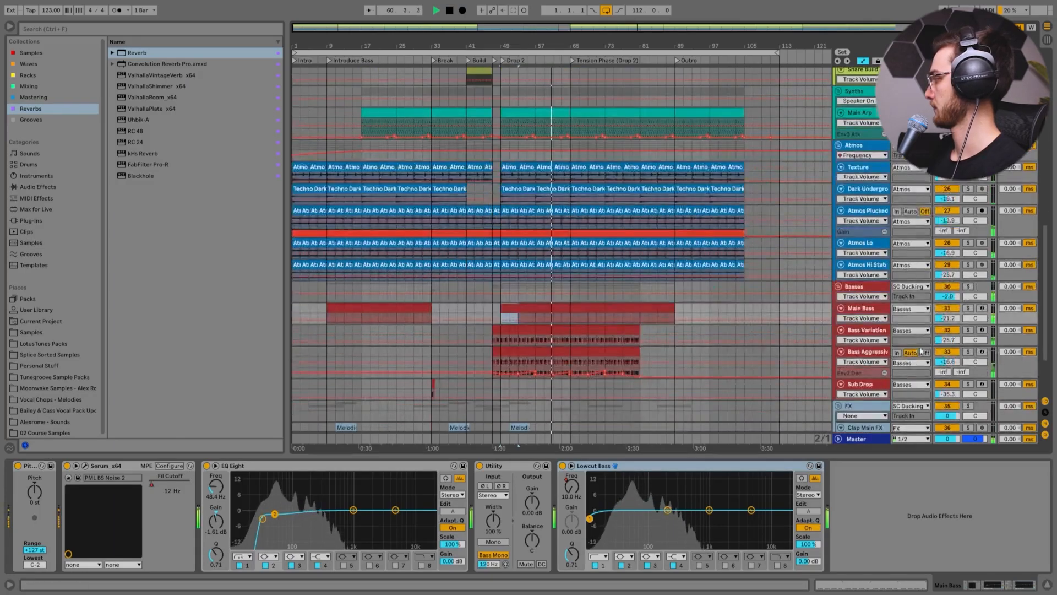
left_click(866, 330)
left_click_drag(947, 340, 947, 342)
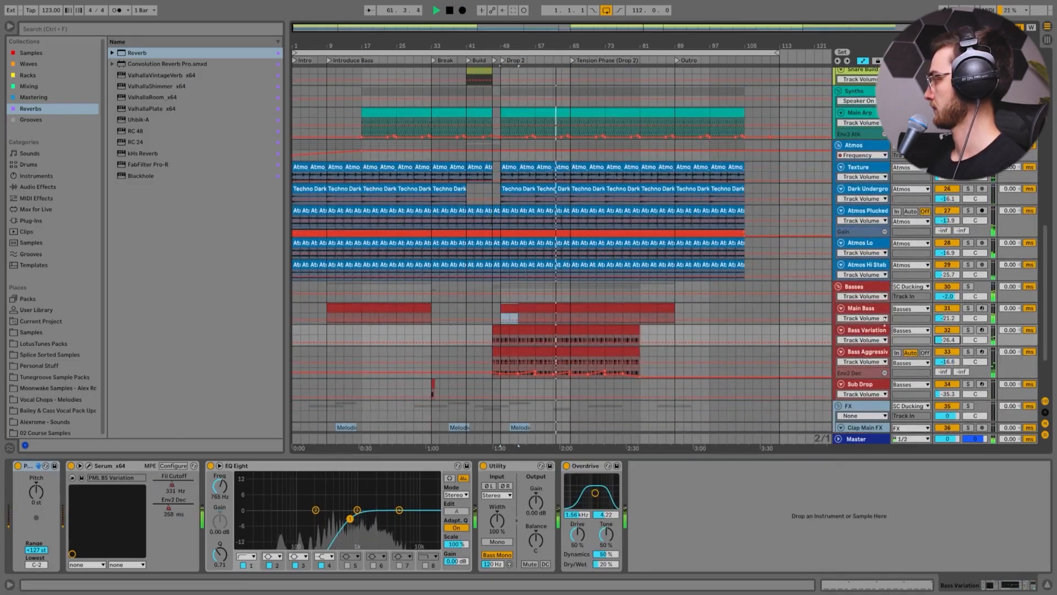
scroll(521, 252, "down", 4)
Check the Main Bass into the Tension Phase, set the Main Arp's volume to -24.2 dB, and stop playback.
left_click(521, 253)
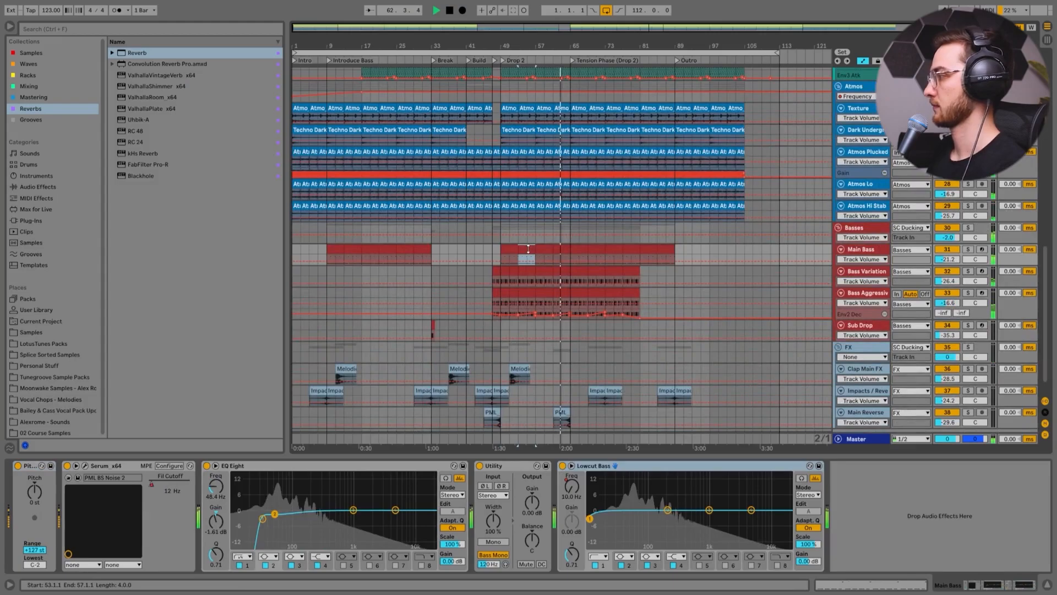
scroll(526, 250, "down", 2)
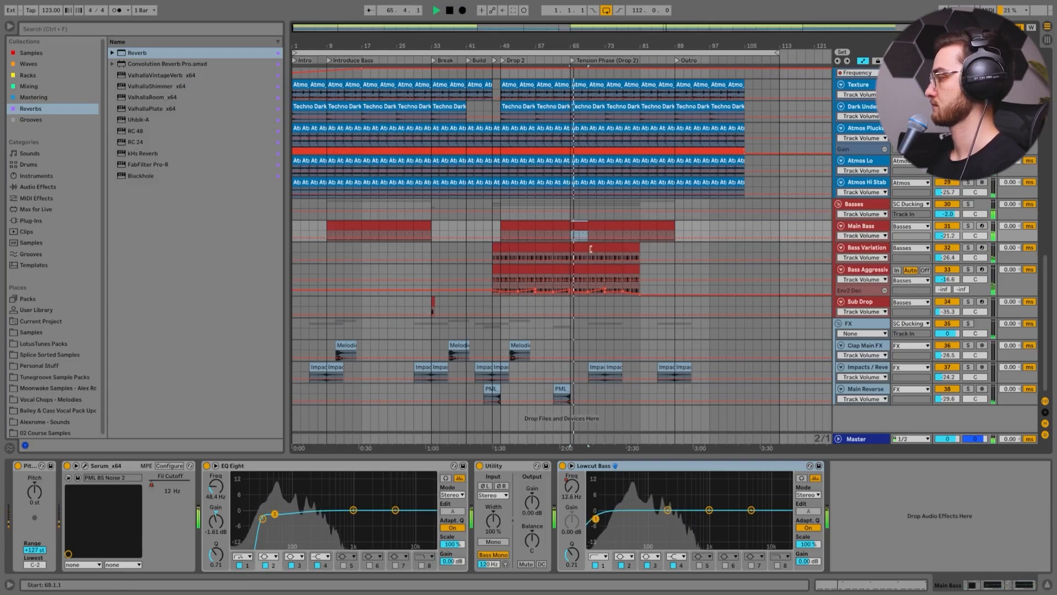
scroll(599, 270, "up", 6)
scroll(602, 272, "up", 4)
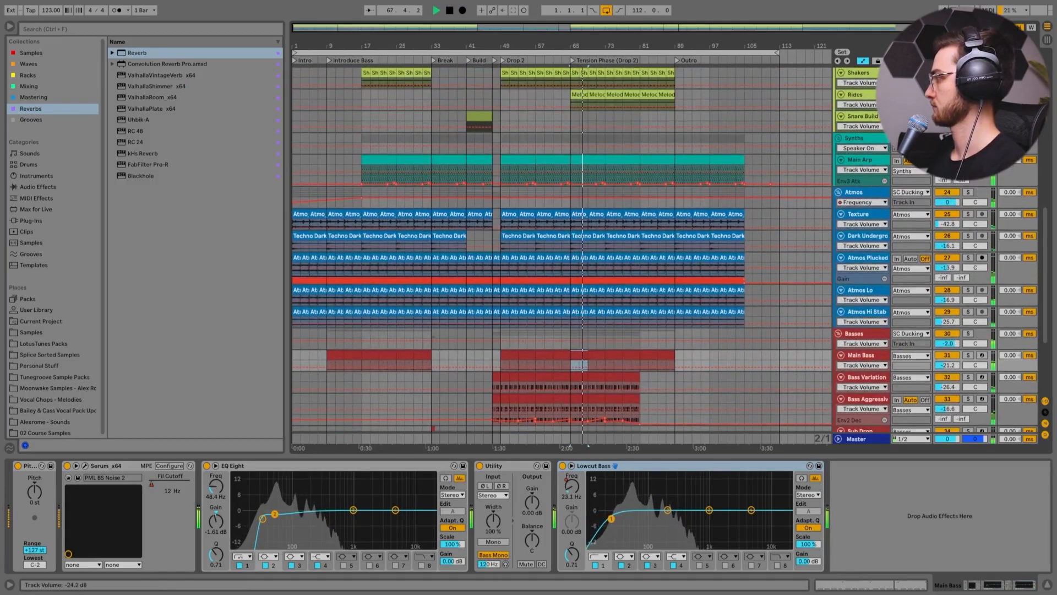
left_click_drag(639, 165, 606, 163)
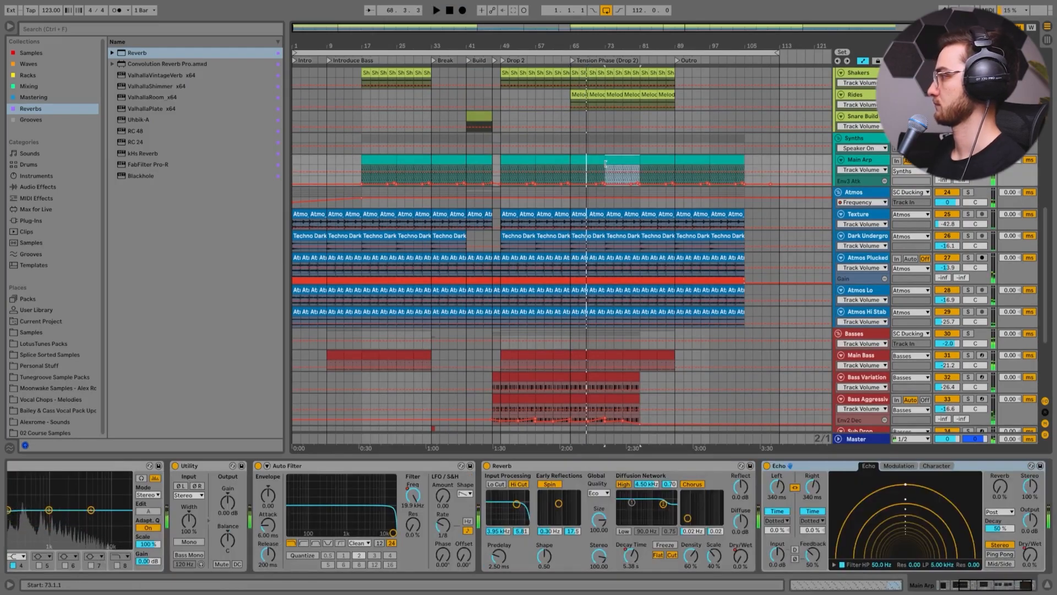
scroll(470, 162, "up", 15)
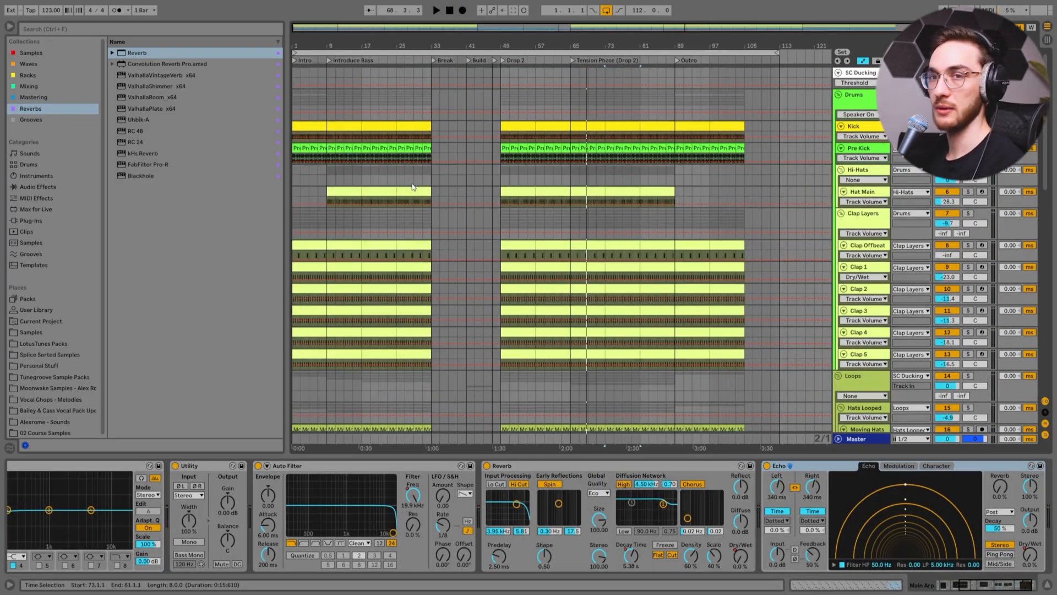